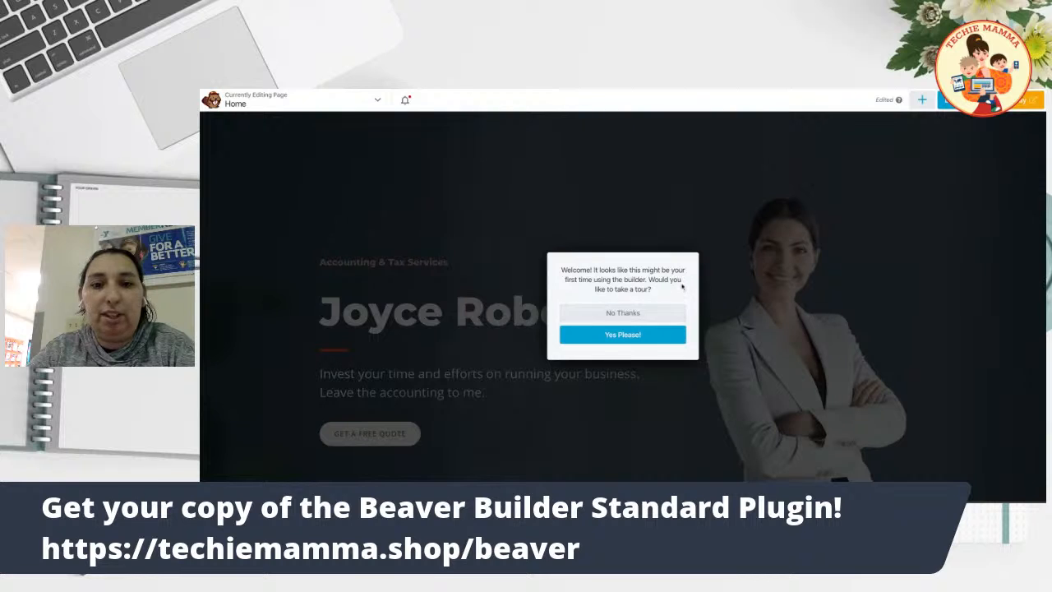
# Start the Beaver Builder guided tour and scroll through its first tip.
pyautogui.click(604, 336)
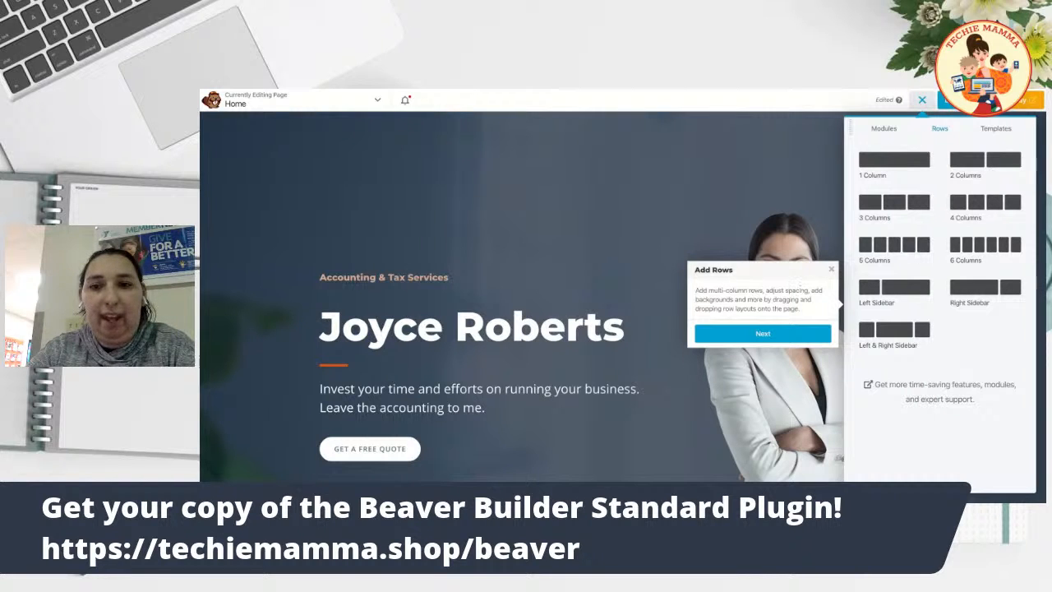
pyautogui.scroll(-1, 643, 225)
pyautogui.scroll(-3, 643, 225)
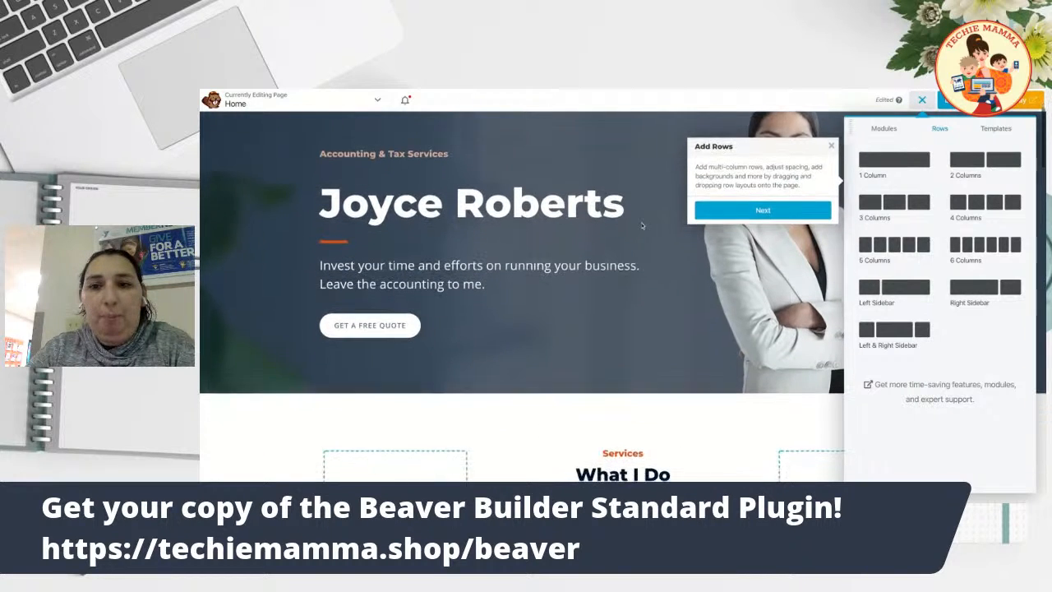
pyautogui.scroll(-10, 660, 453)
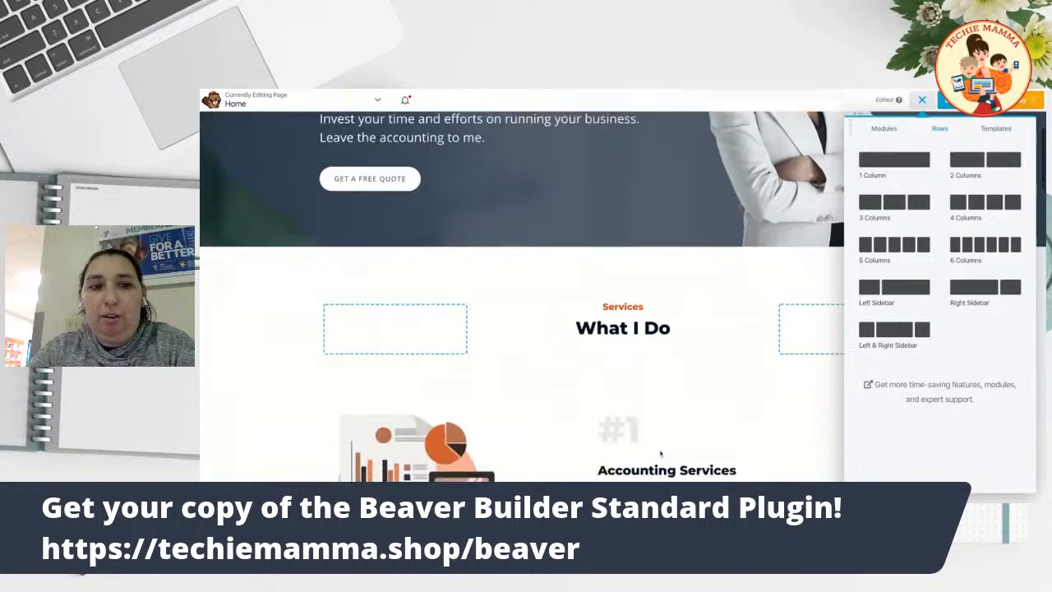
pyautogui.scroll(-4, 662, 400)
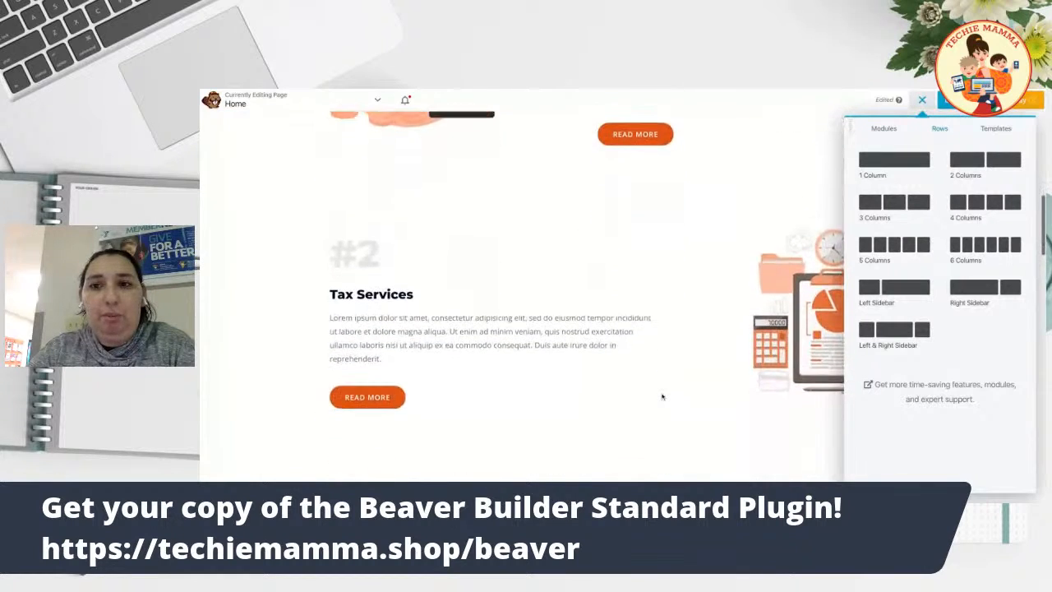
pyautogui.scroll(12, 663, 400)
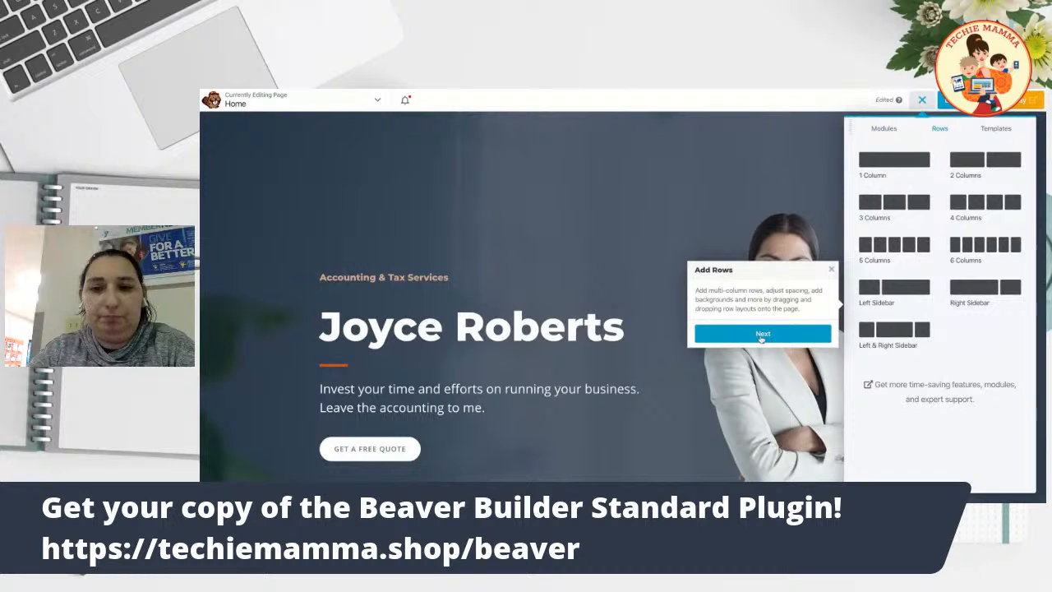
# Step through the remaining tour tips to the final message and click Get Started.
pyautogui.click(762, 334)
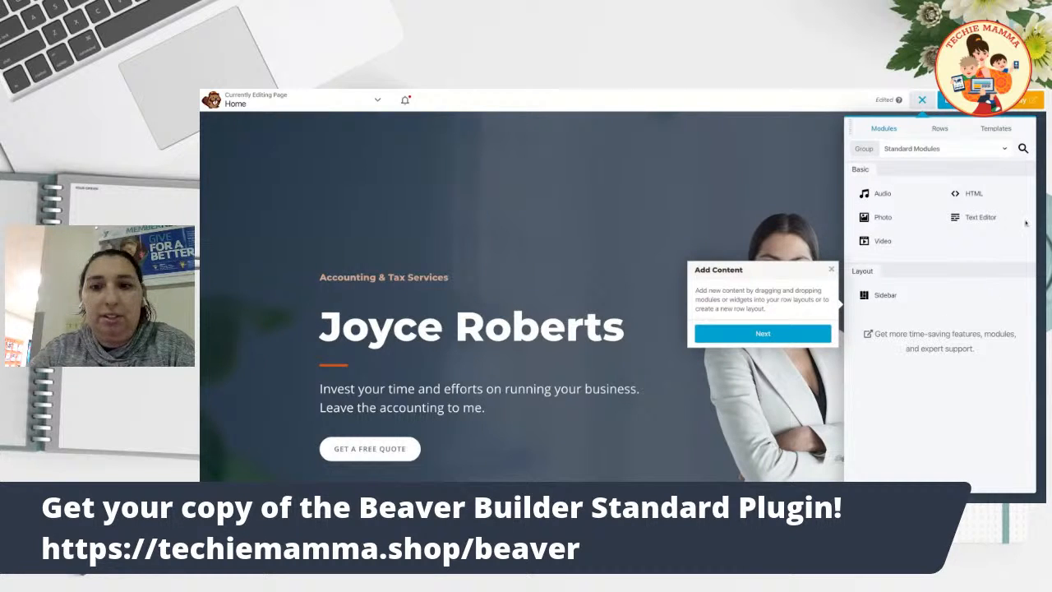
pyautogui.click(749, 338)
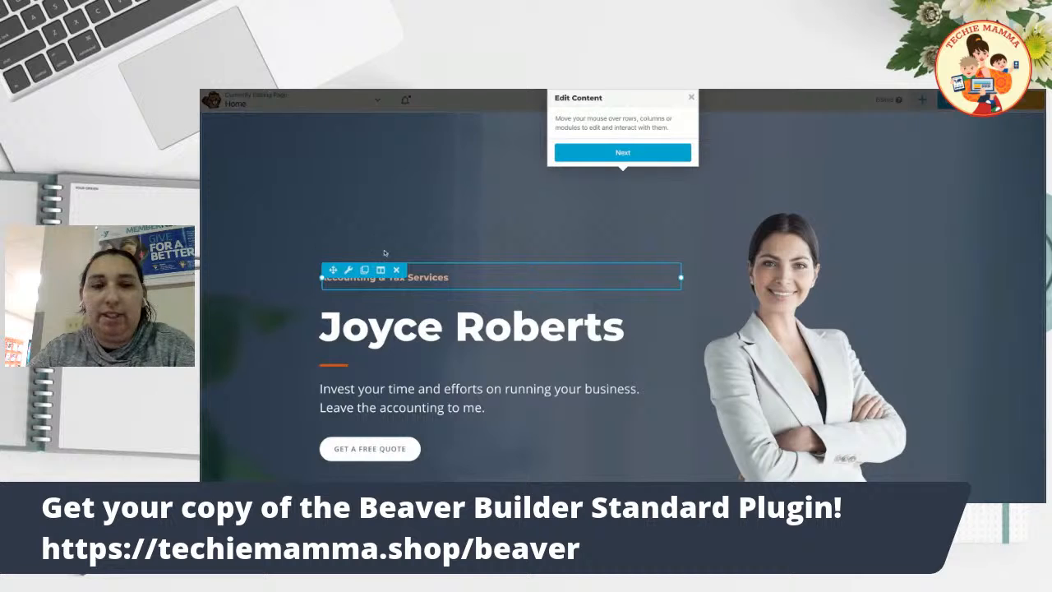
pyautogui.click(651, 157)
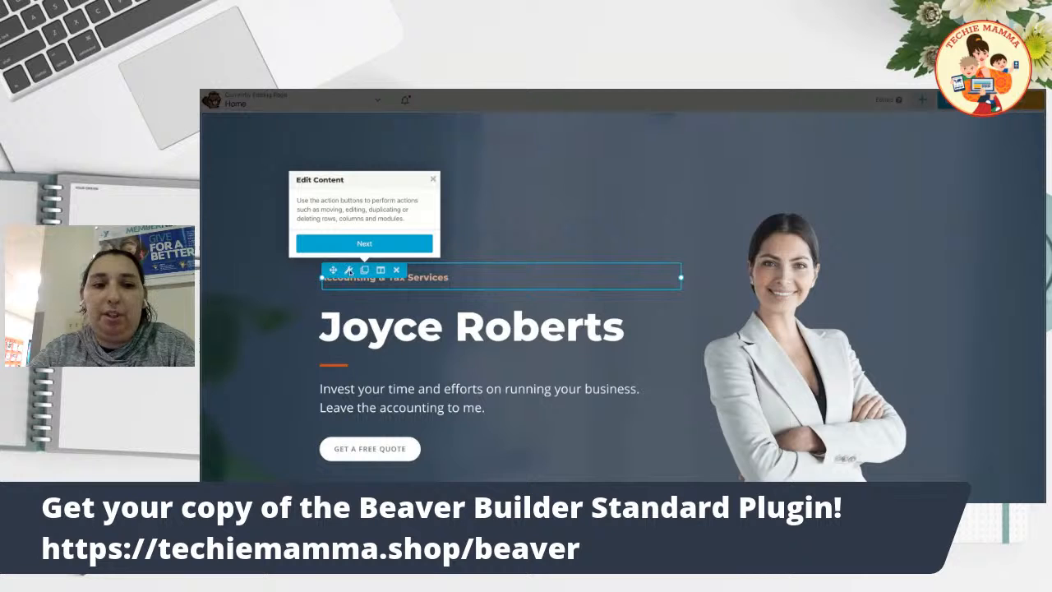
pyautogui.click(366, 244)
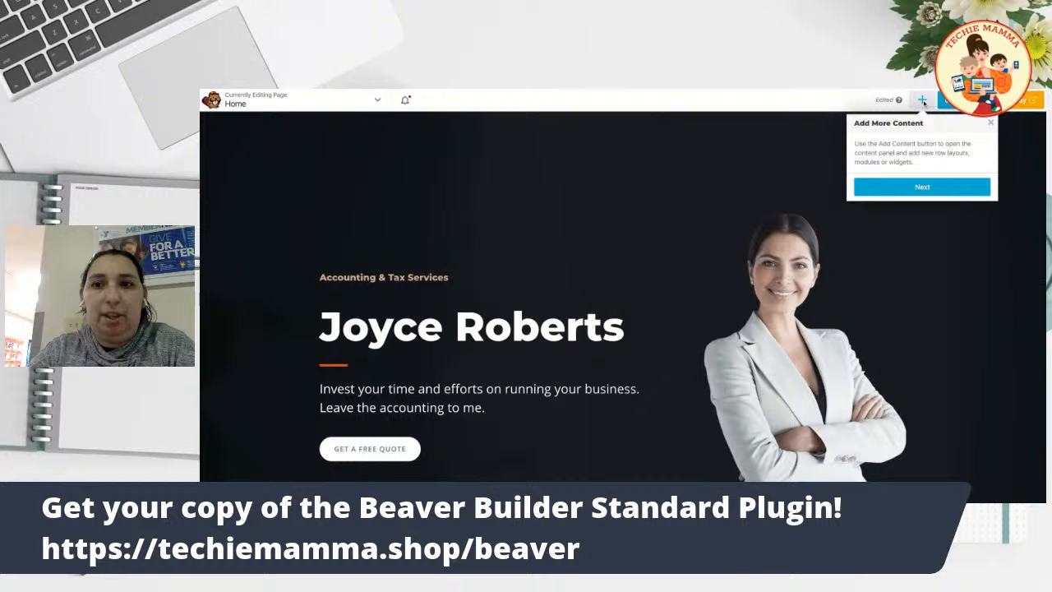
pyautogui.click(918, 189)
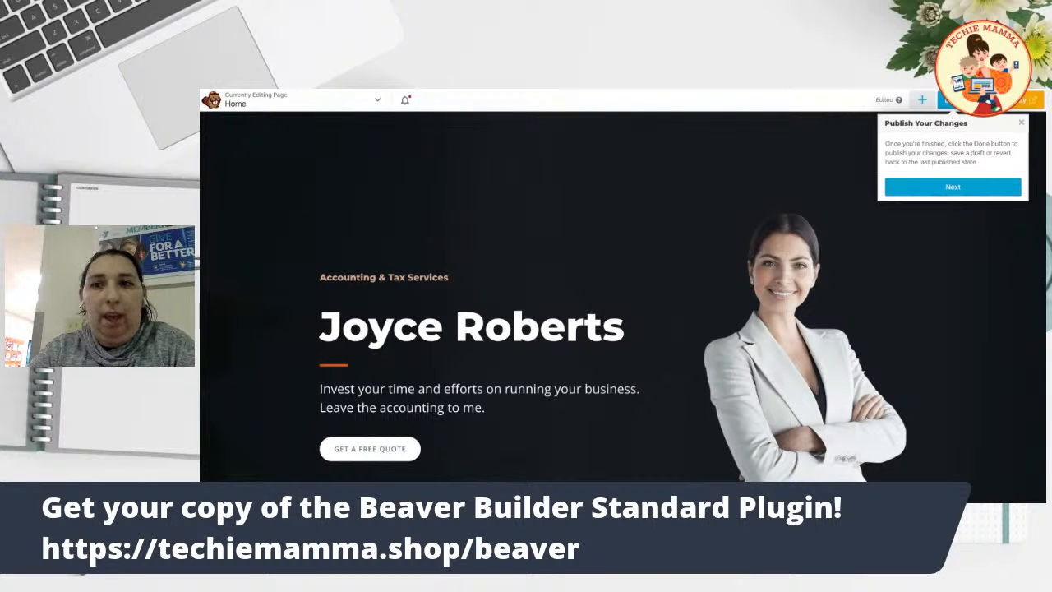
pyautogui.click(961, 182)
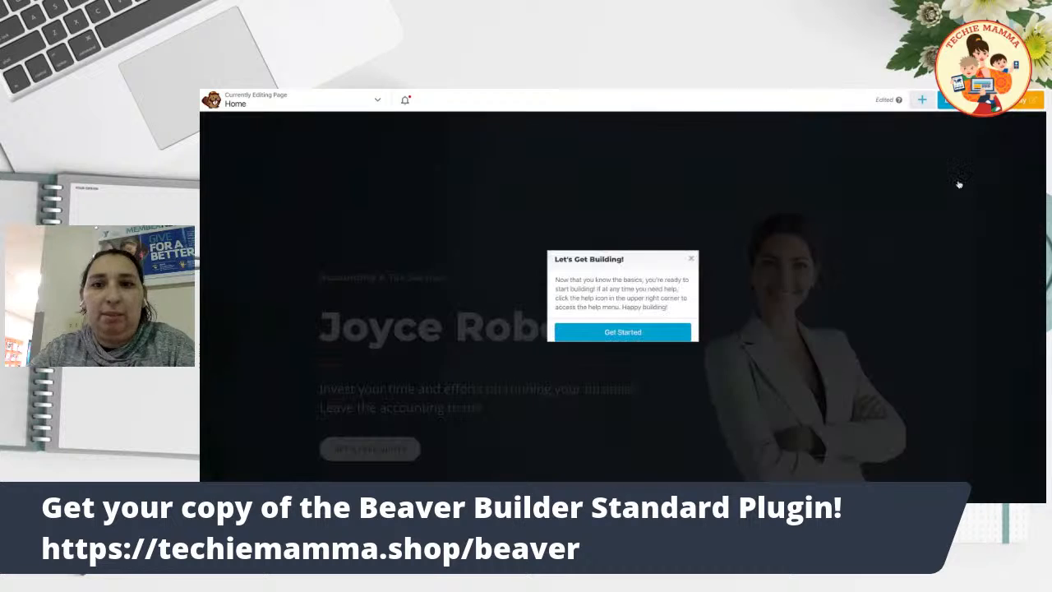
pyautogui.click(623, 332)
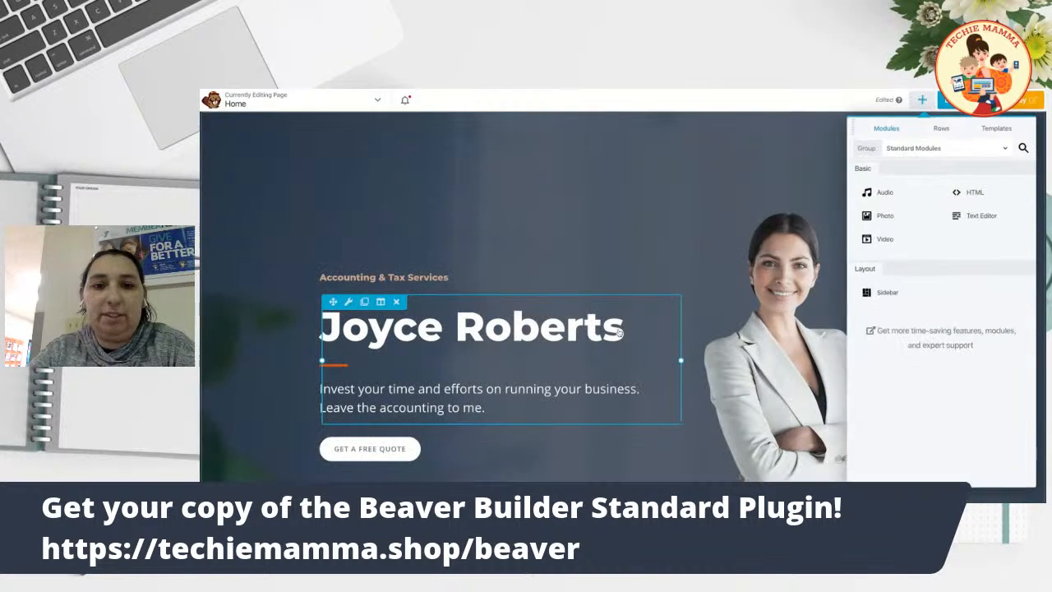
# Replace the hero heading text with the new owner's name.
pyautogui.scroll(-1, 469, 318)
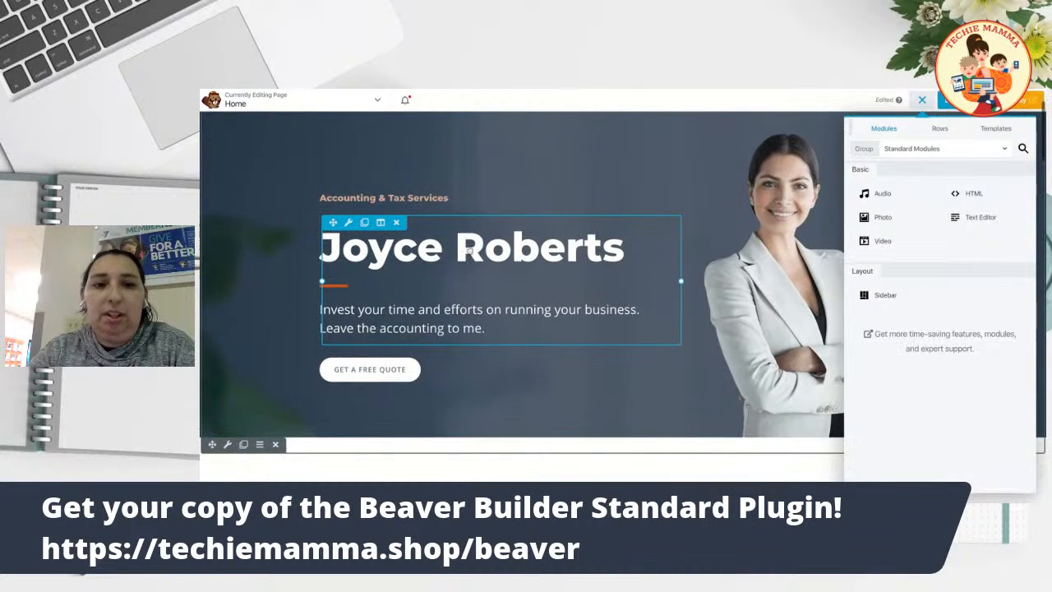
pyautogui.click(470, 246)
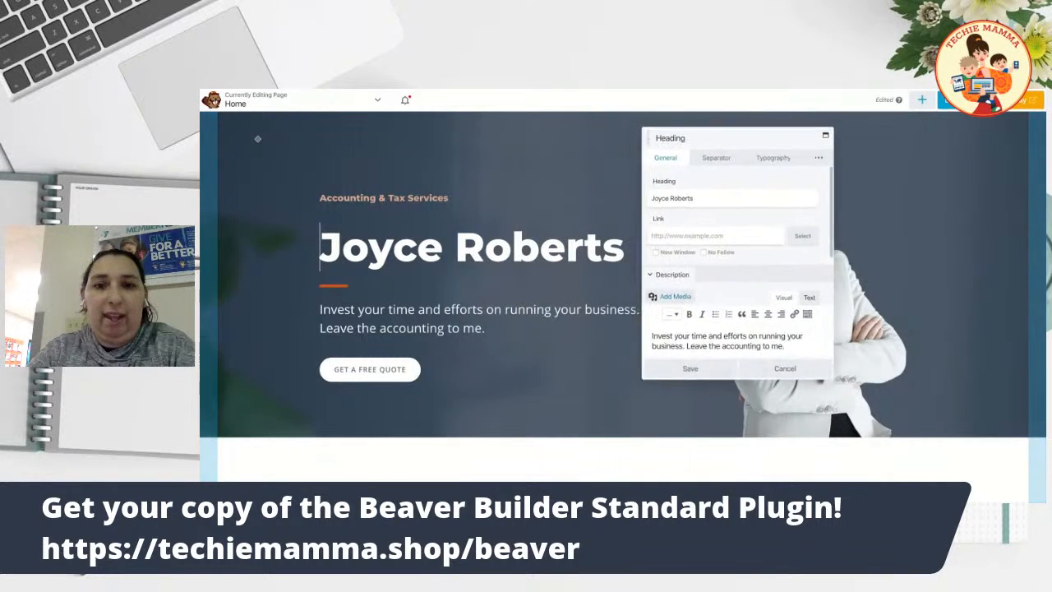
pyautogui.moveTo(809, 192); pyautogui.dragTo(761, 194)
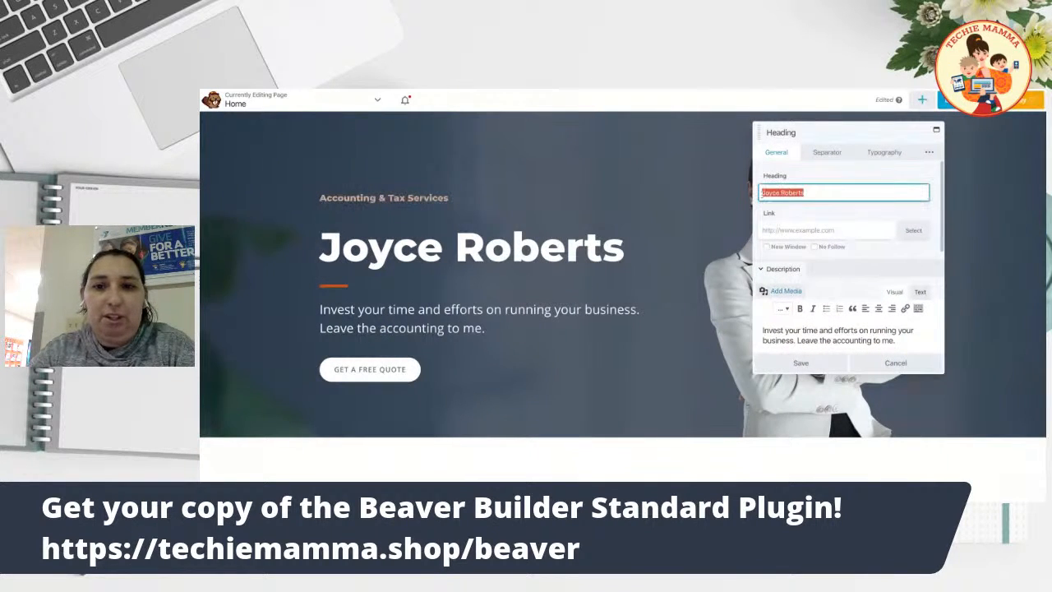
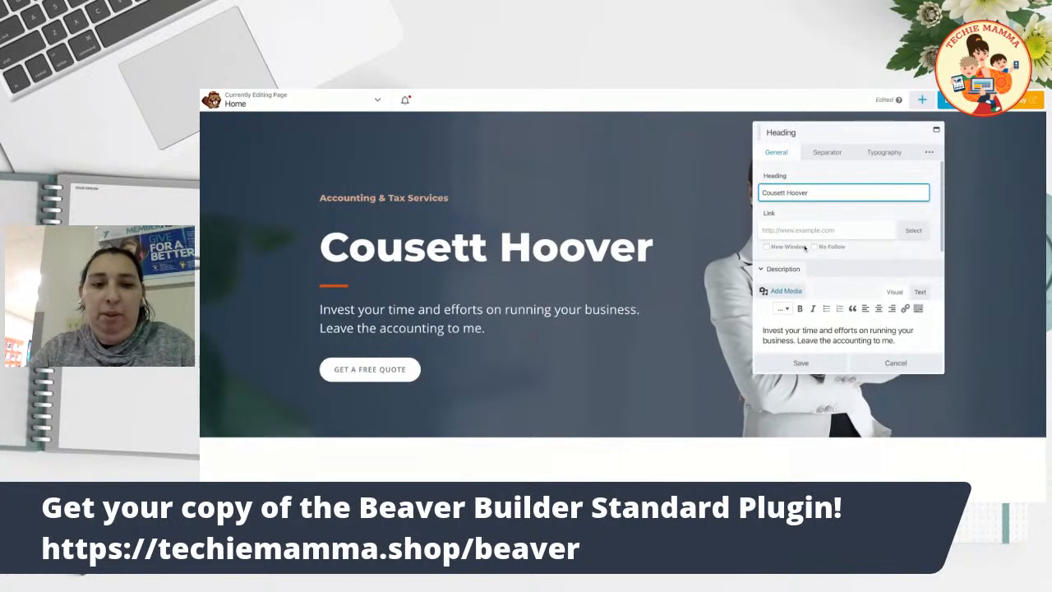
pyautogui.scroll(-1, 791, 301)
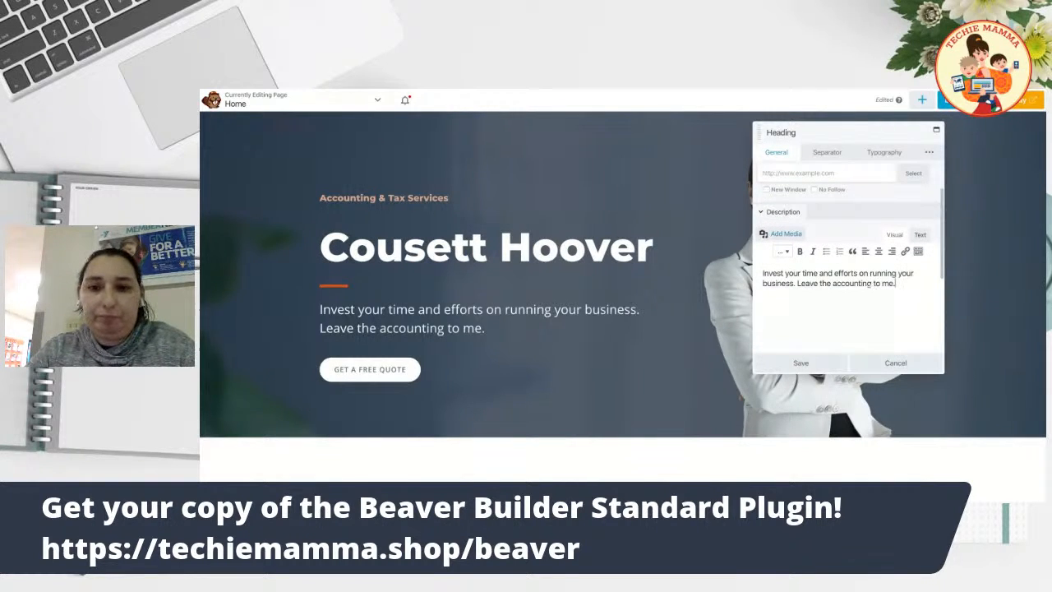
# Change the tagline to end 'Leave the tech to me.', change 'on' to 'in running', and save.
pyautogui.moveTo(797, 283); pyautogui.dragTo(895, 283)
pyautogui.press('BackSpace')
pyautogui.press('BackSpace')
pyautogui.press('BackSpace')
pyautogui.press('BackSpace')
pyautogui.write('Leave the tech to me.')
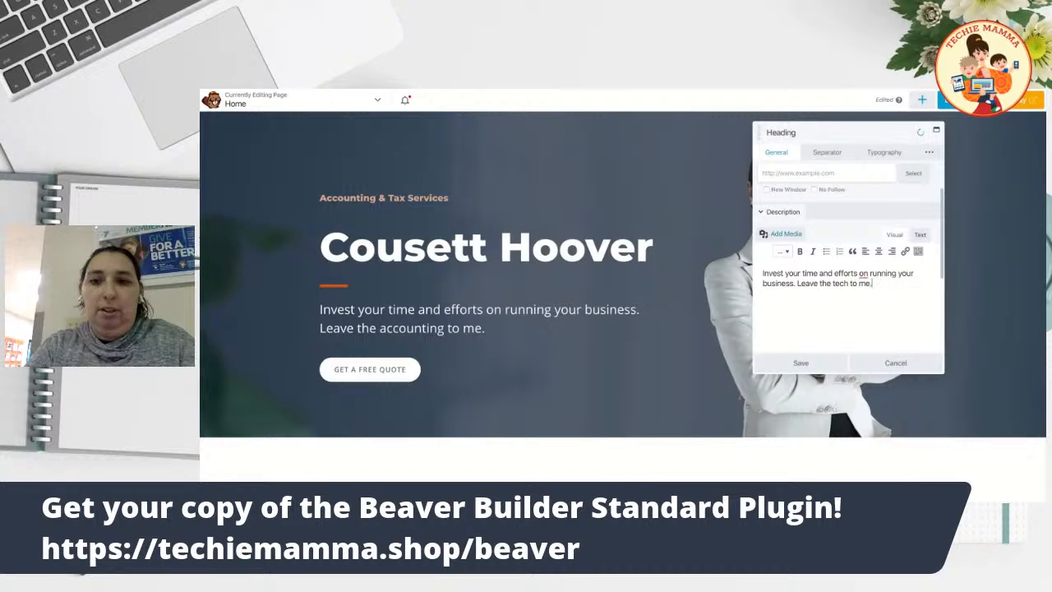
pyautogui.moveTo(863, 275)
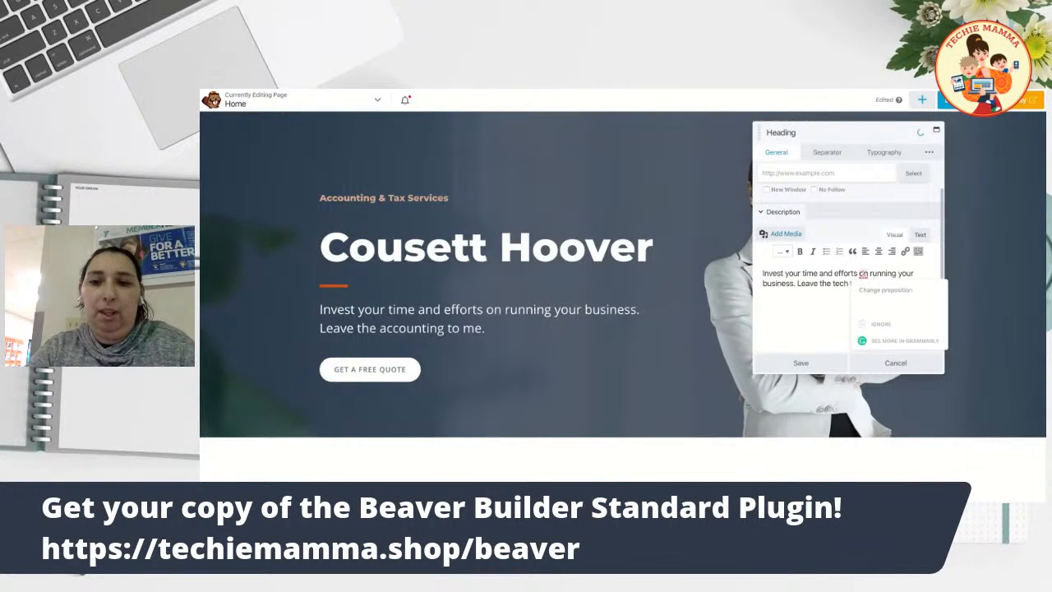
pyautogui.click(864, 297)
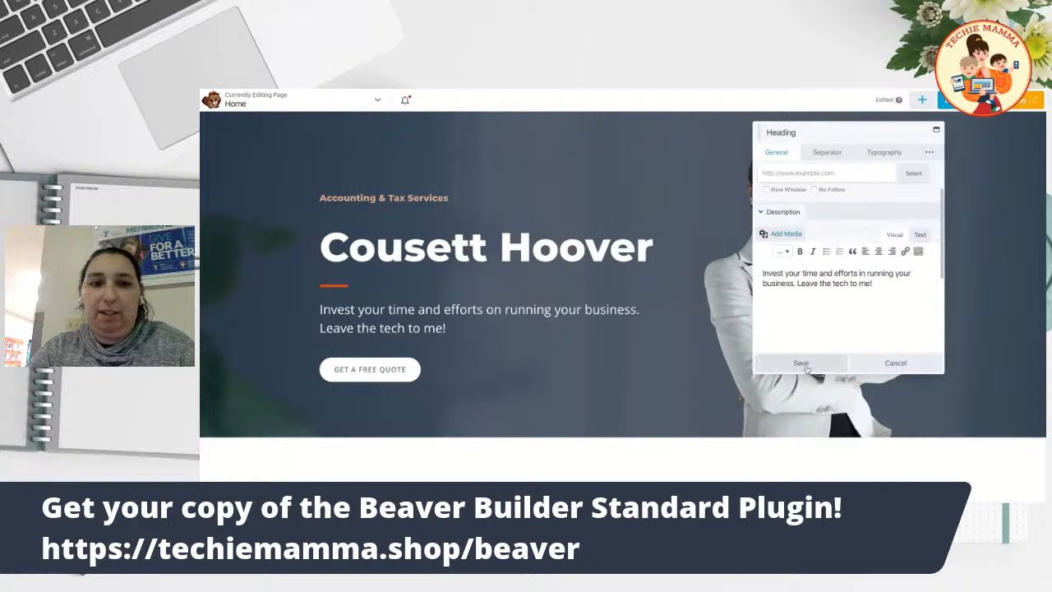
pyautogui.click(805, 366)
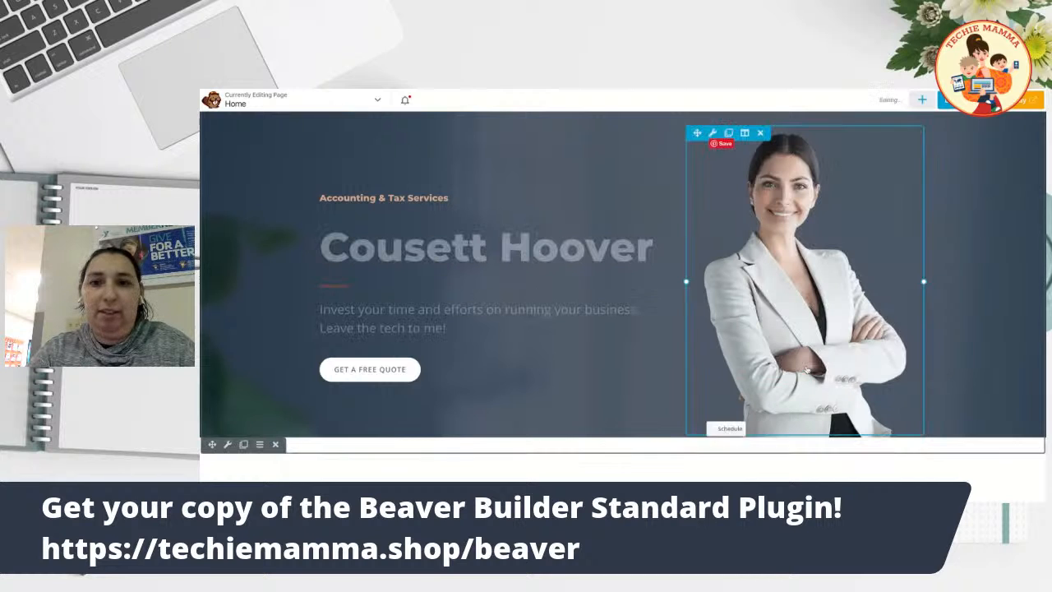
pyautogui.click(463, 252)
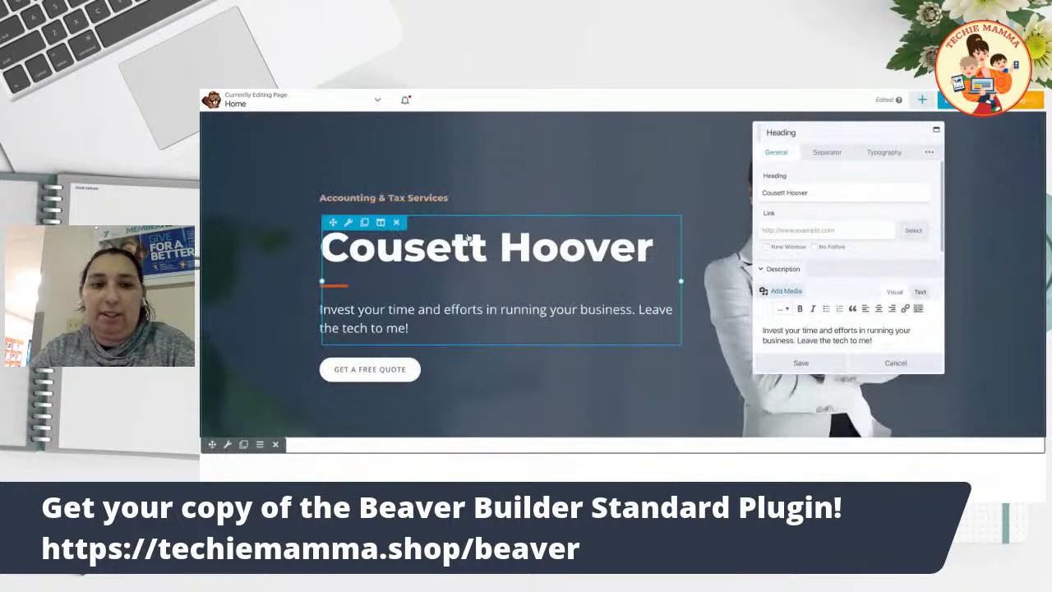
# After trying the salmon and orange presets, set the separator line colour to bright red #f71c00.
pyautogui.click(828, 157)
pyautogui.scroll(-1, 847, 279)
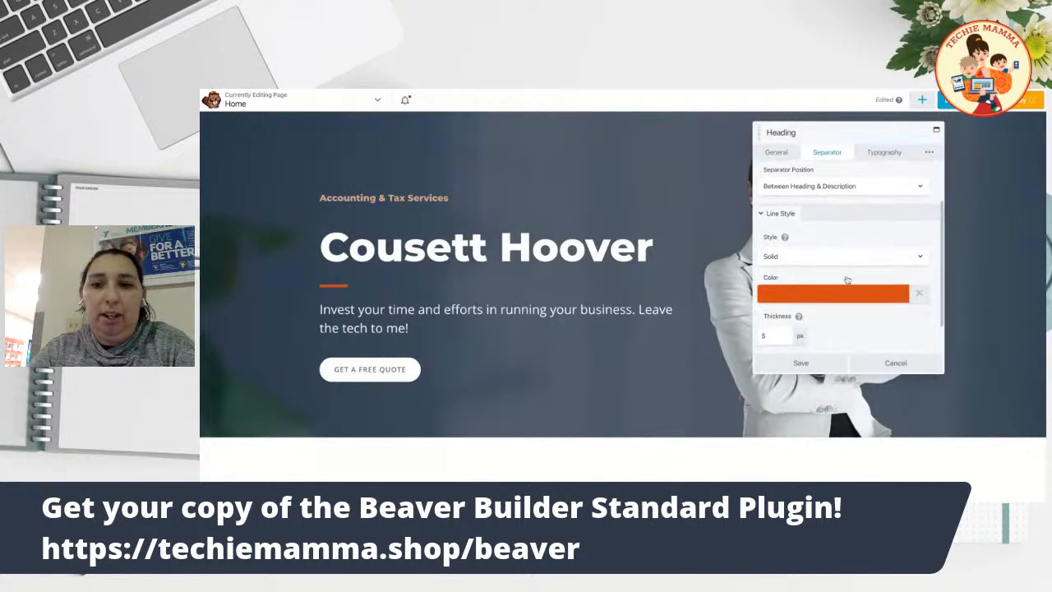
pyautogui.click(920, 296)
pyautogui.click(840, 294)
pyautogui.scroll(-1, 840, 295)
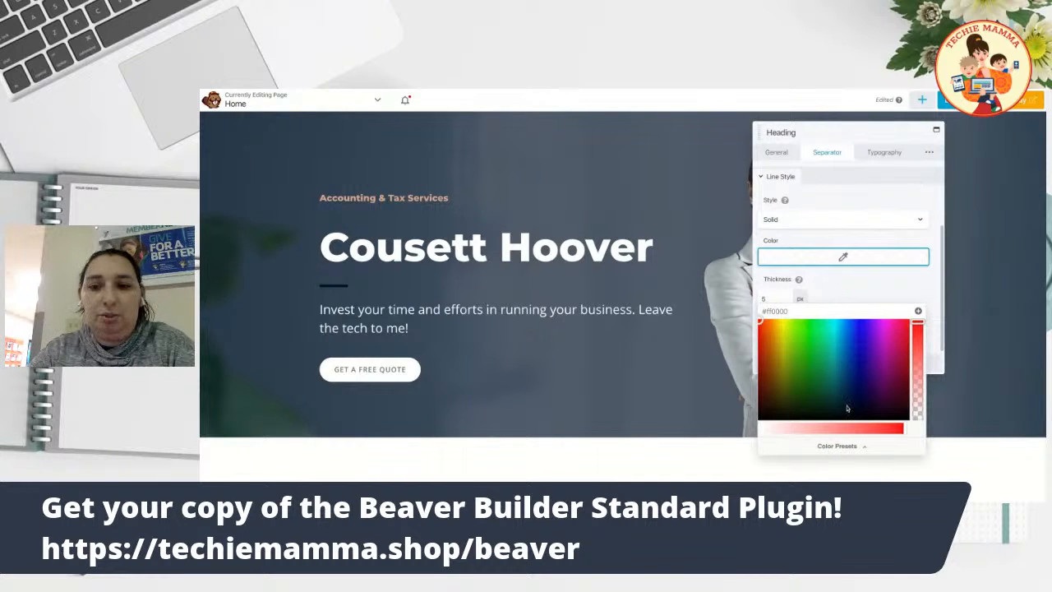
pyautogui.click(836, 448)
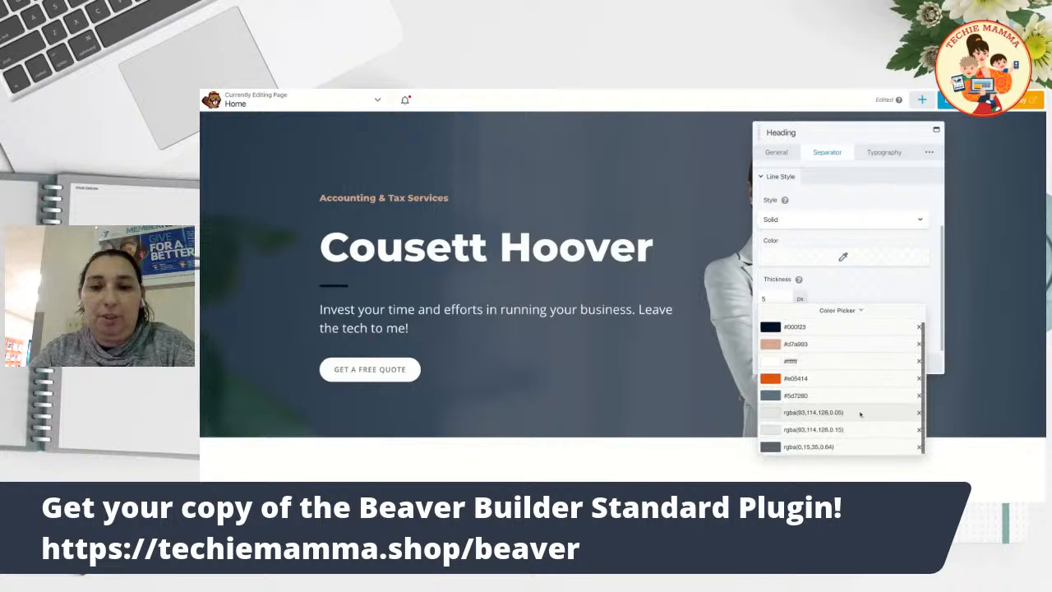
pyautogui.click(814, 345)
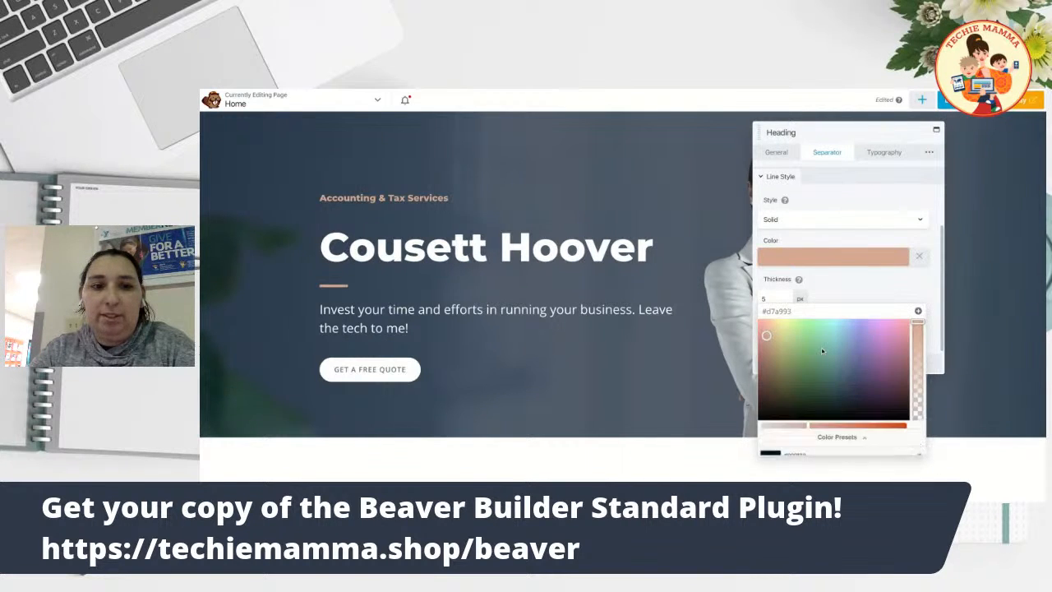
pyautogui.click(823, 448)
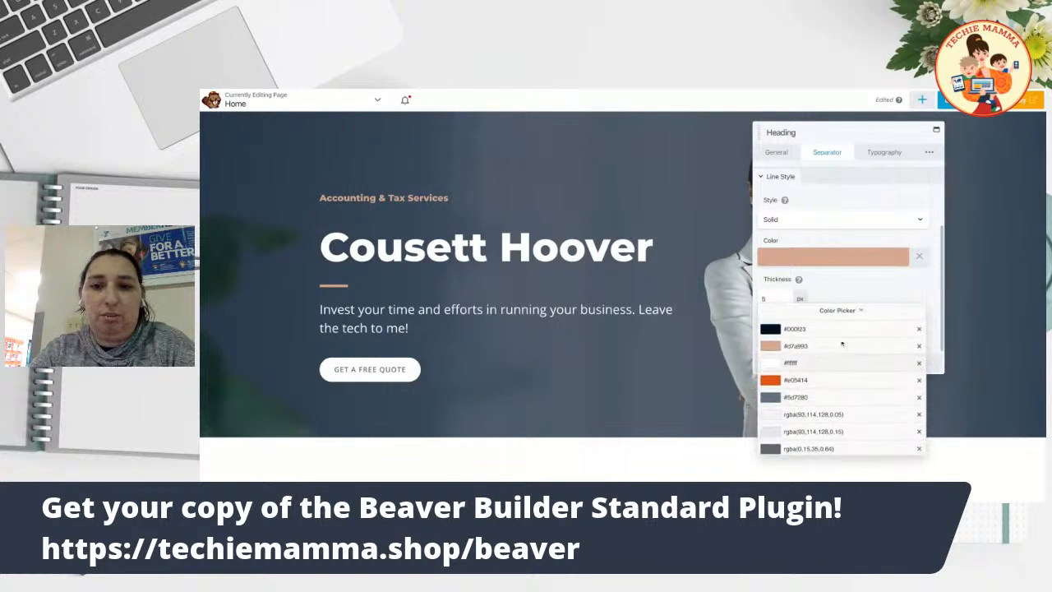
pyautogui.click(809, 380)
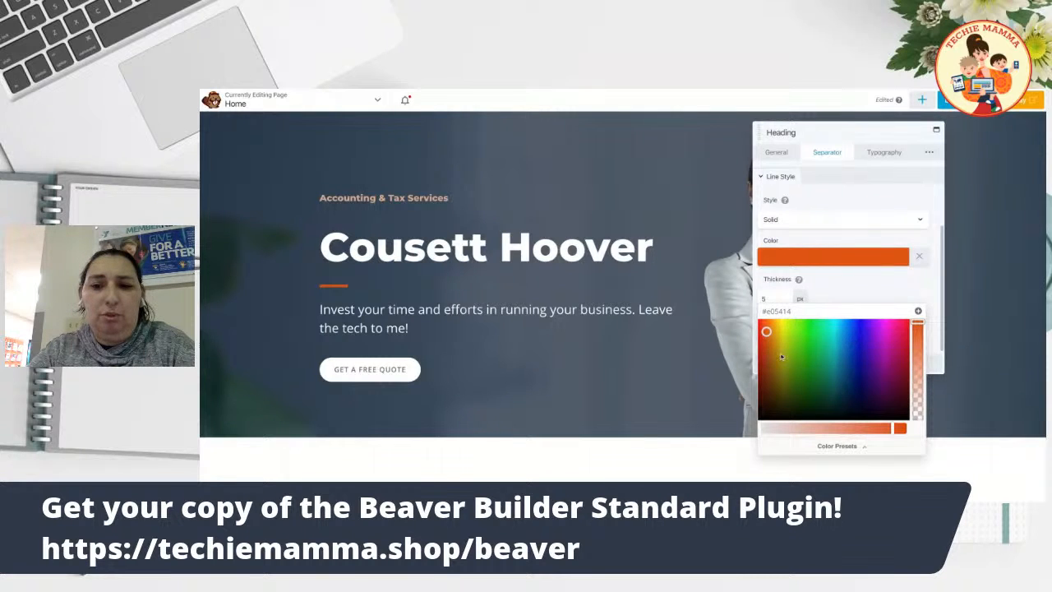
pyautogui.click(893, 428)
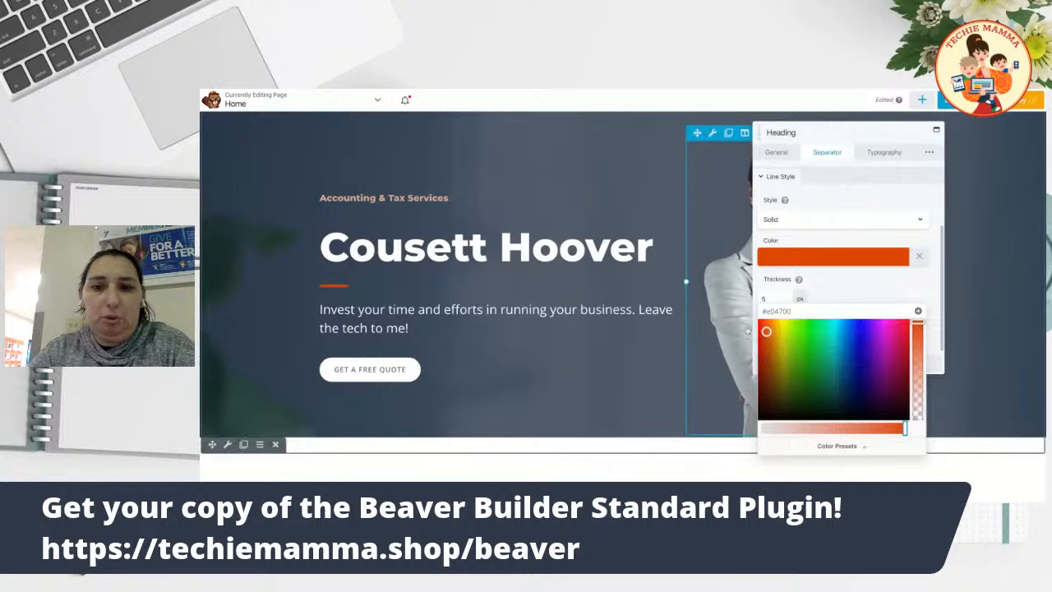
pyautogui.click(762, 323)
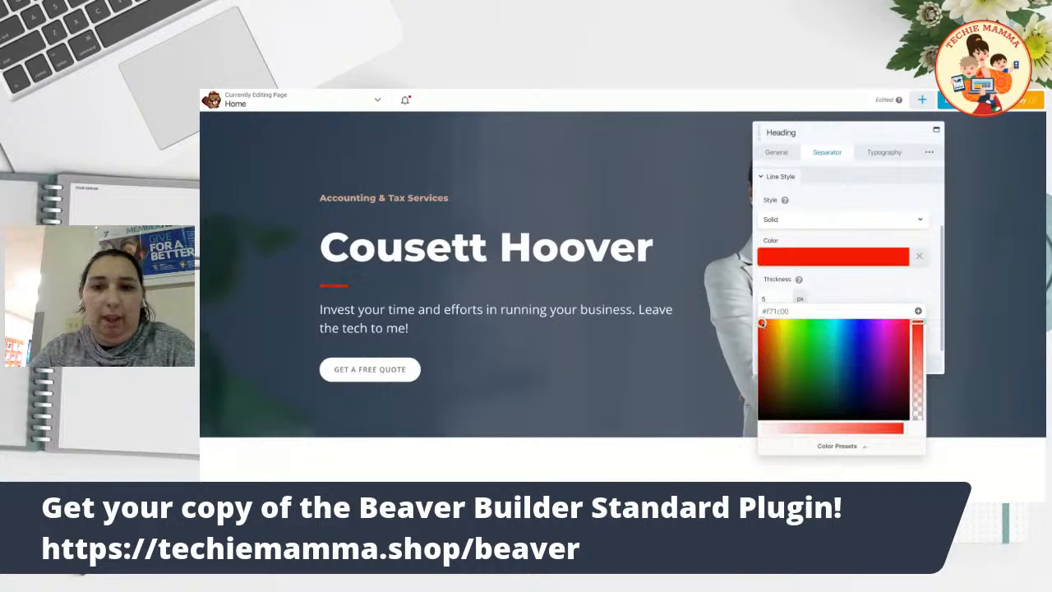
pyautogui.click(920, 284)
# Set the separator thickness to 5 px.
pyautogui.doubleClick(778, 297)
pyautogui.write('22')
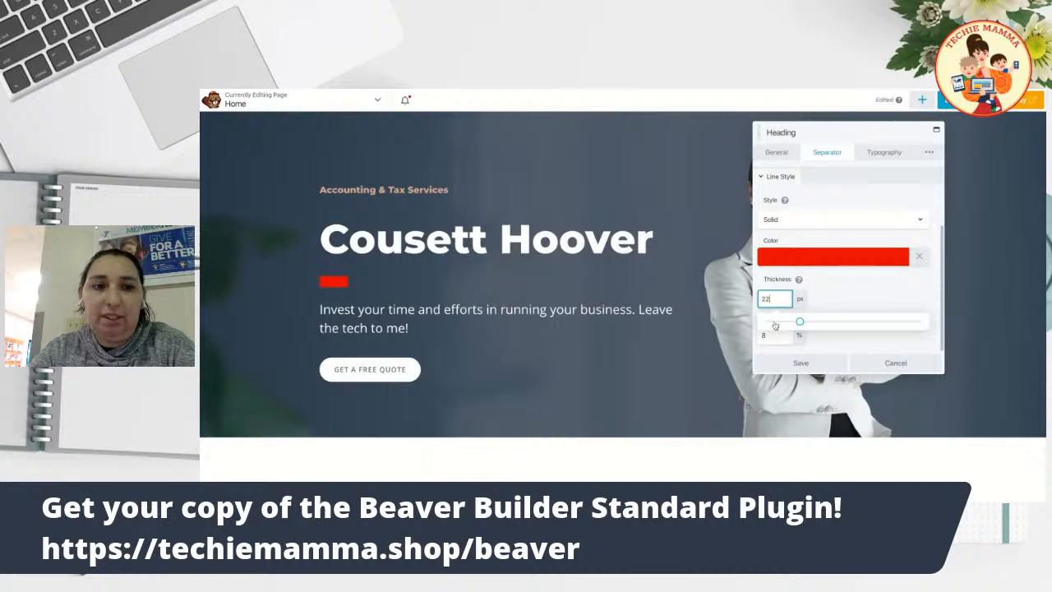
pyautogui.press('BackSpace')
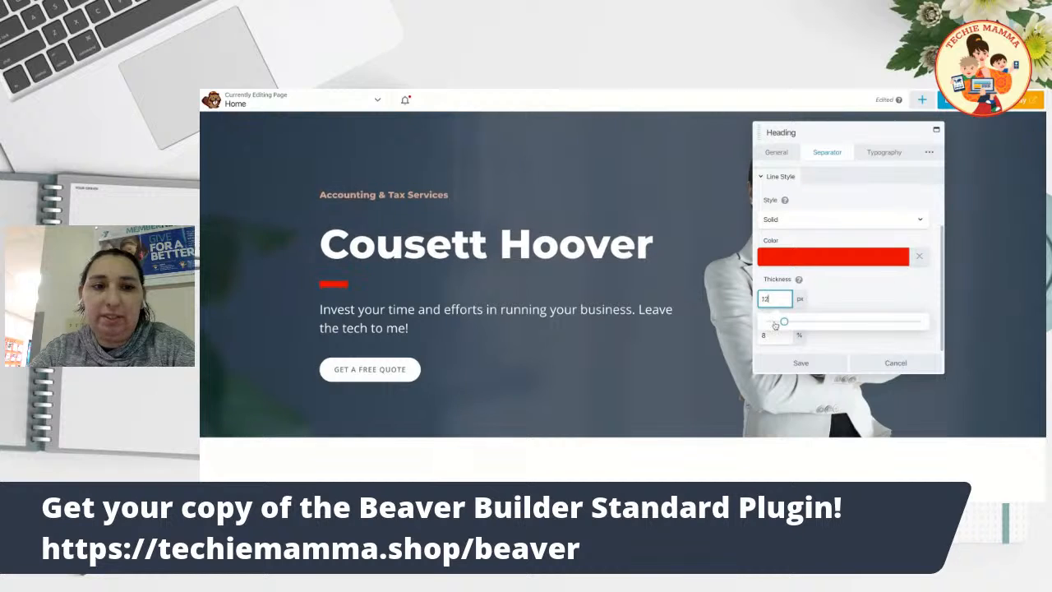
pyautogui.press('Down')
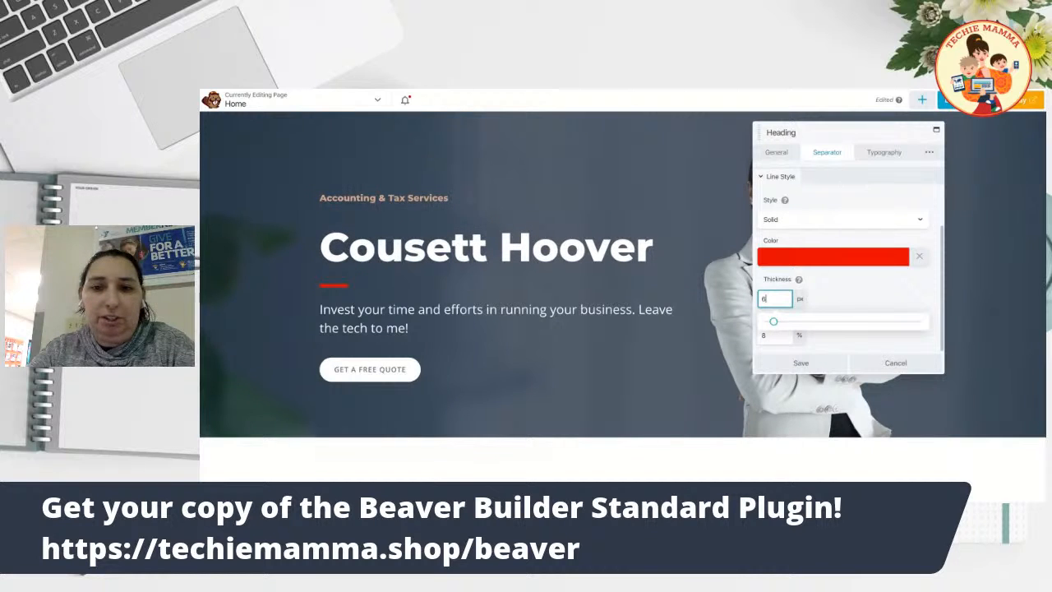
pyautogui.moveTo(785, 325); pyautogui.dragTo(782, 325)
pyautogui.click(825, 307)
# Shrink the separator width to about 10% and set its position to Top.
pyautogui.doubleClick(773, 337)
pyautogui.write('40')
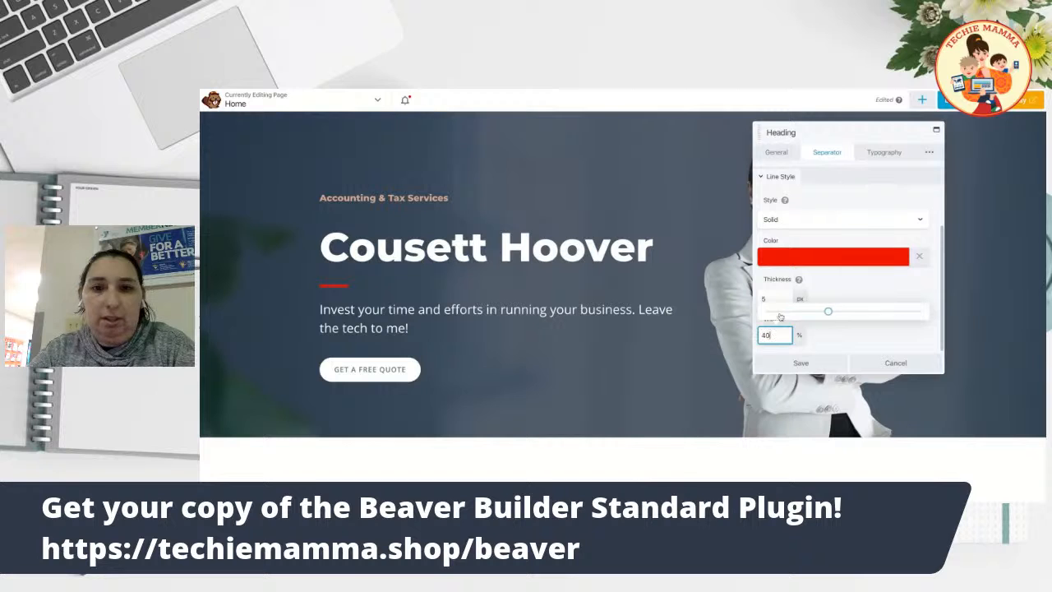
pyautogui.press('BackSpace')
pyautogui.write('8')
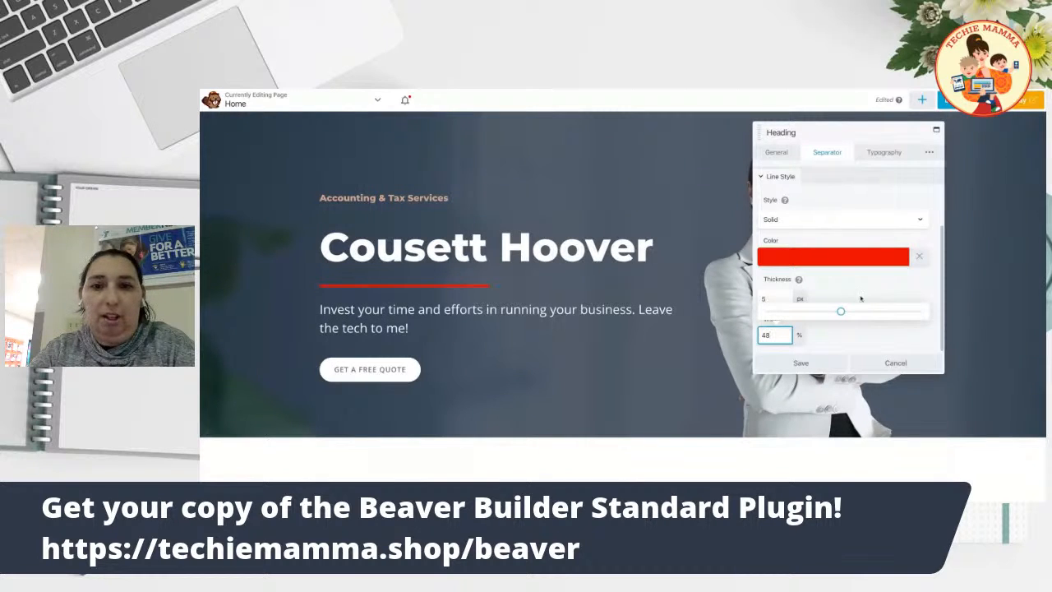
pyautogui.moveTo(840, 313); pyautogui.dragTo(885, 312)
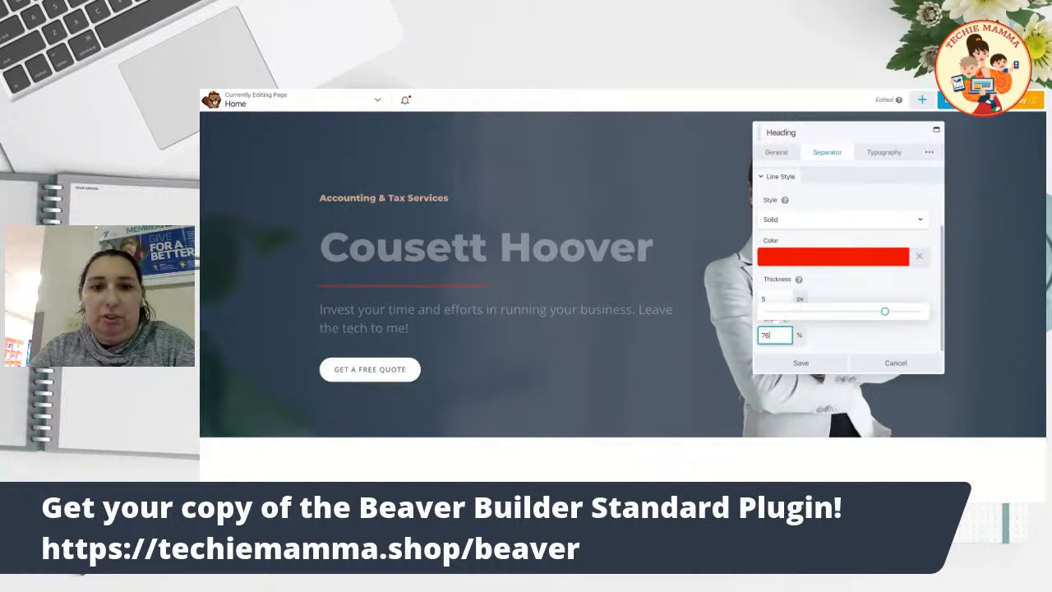
pyautogui.moveTo(884, 312); pyautogui.dragTo(922, 311)
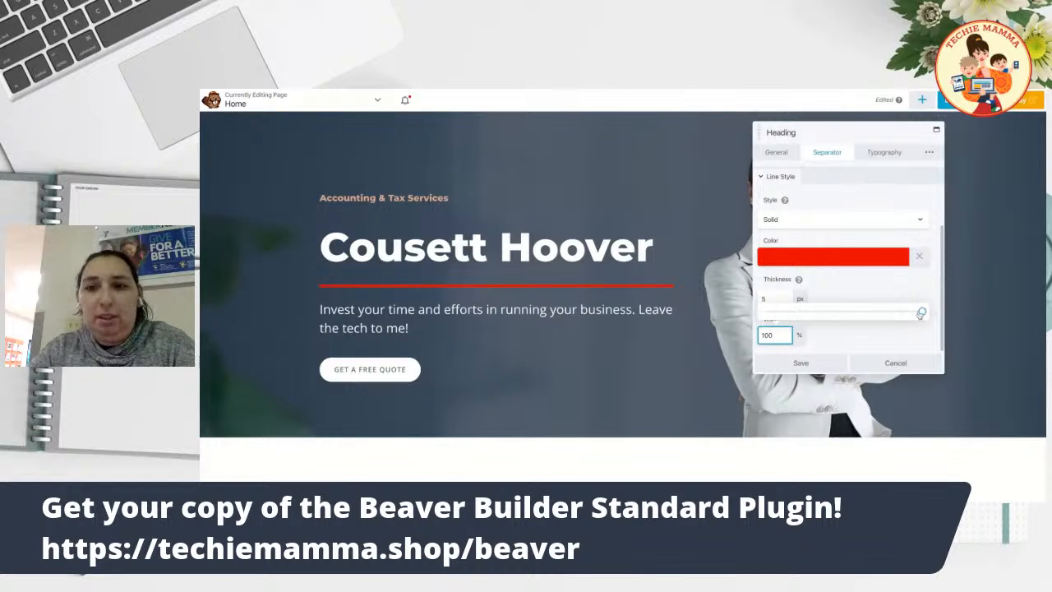
pyautogui.moveTo(923, 312); pyautogui.dragTo(906, 312)
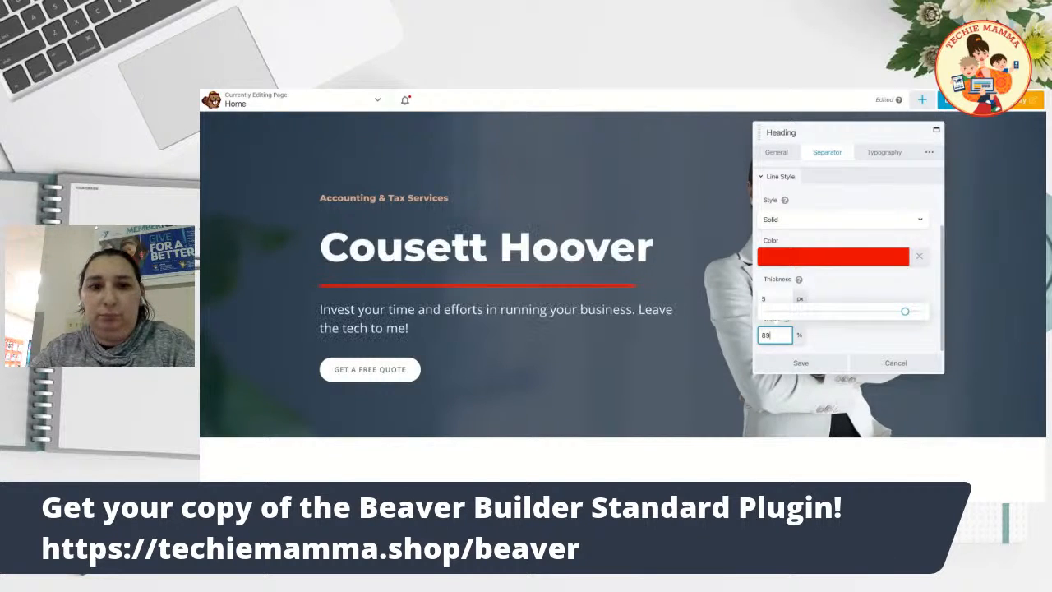
pyautogui.moveTo(905, 312); pyautogui.dragTo(781, 312)
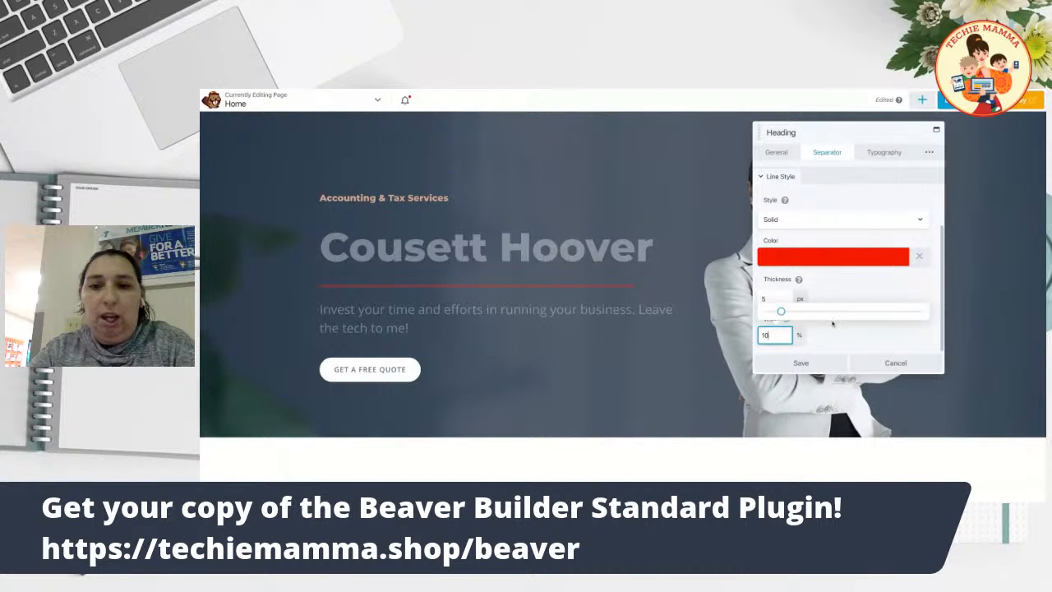
pyautogui.click(851, 338)
pyautogui.scroll(2, 865, 279)
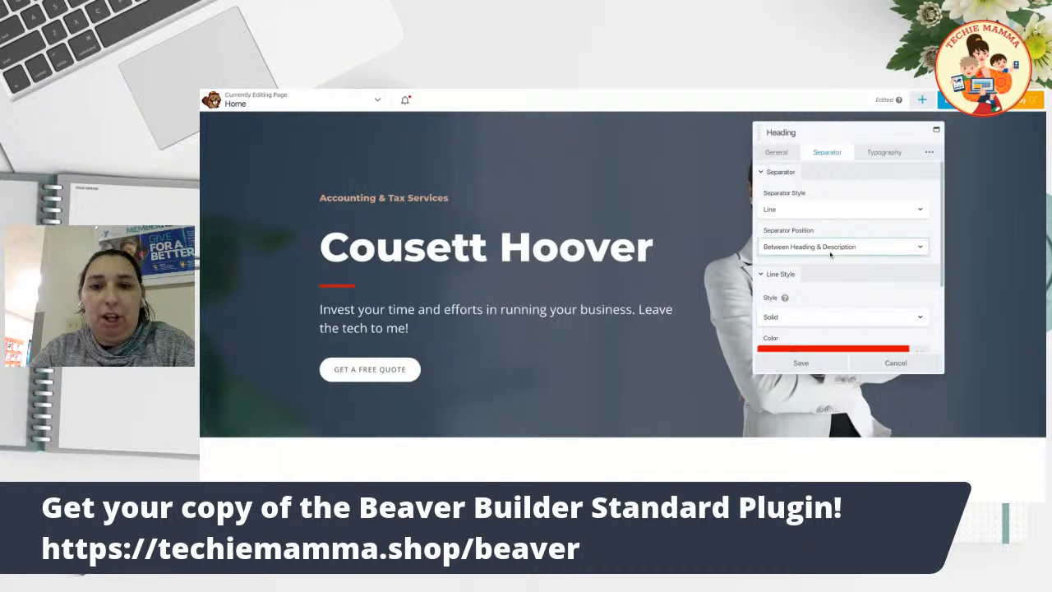
pyautogui.click(832, 255)
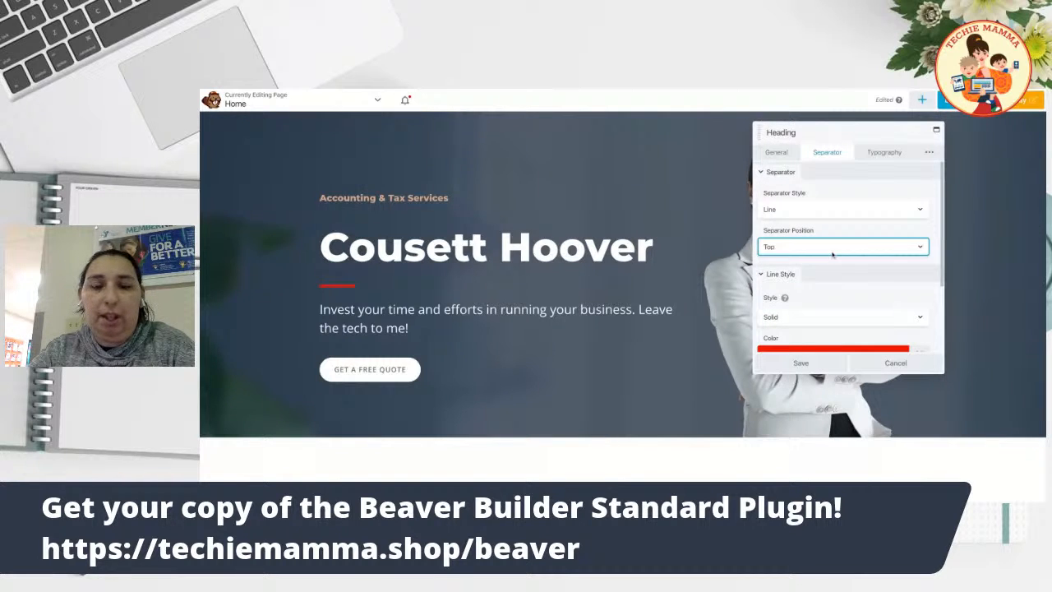
# Switch the separator style to Line With Icon and choose the laptop icon from the icon library.
pyautogui.click(838, 210)
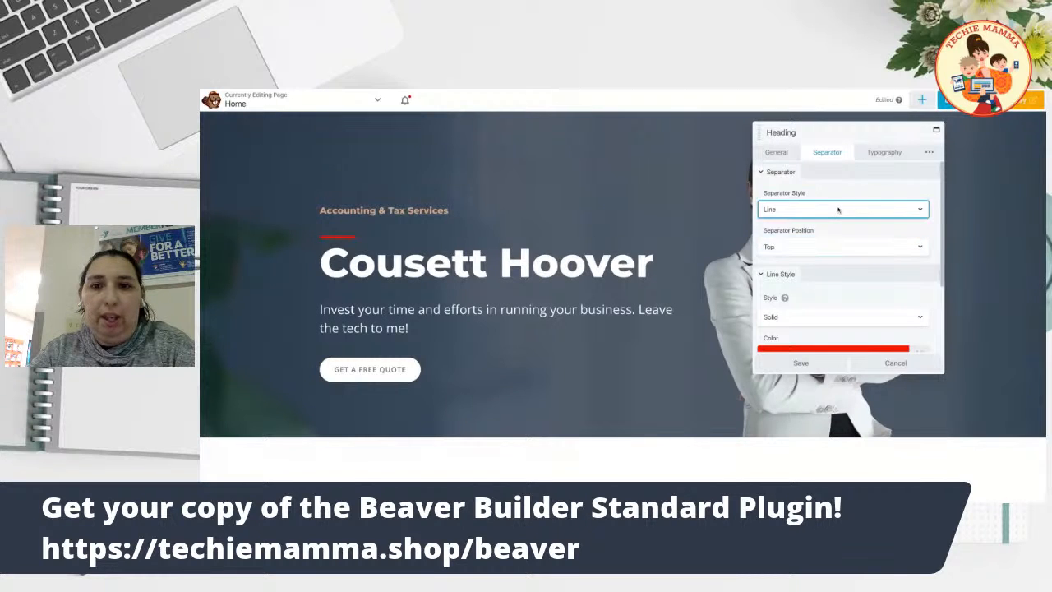
pyautogui.click(833, 234)
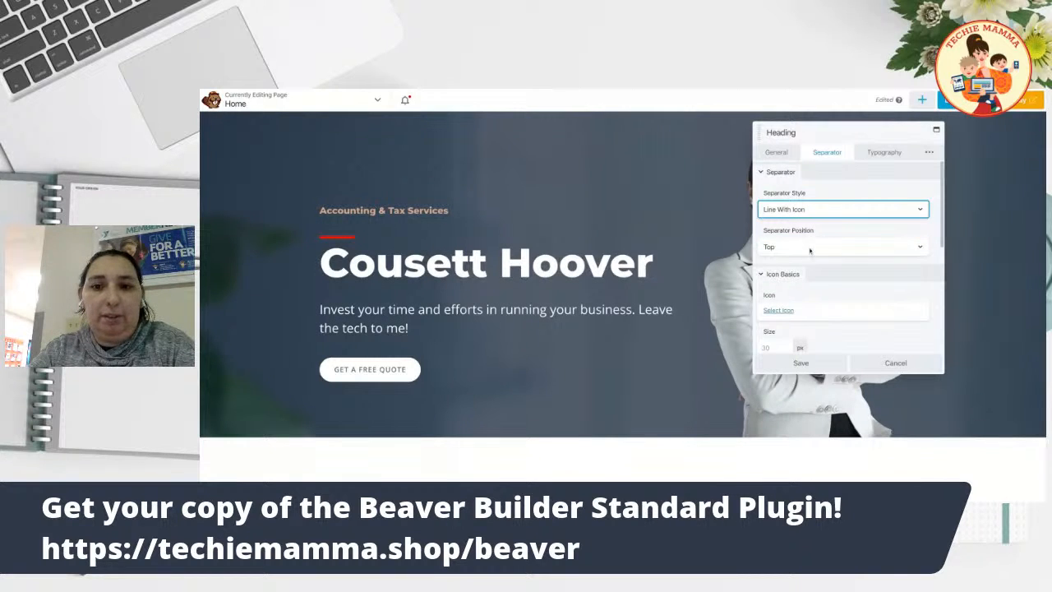
pyautogui.click(779, 311)
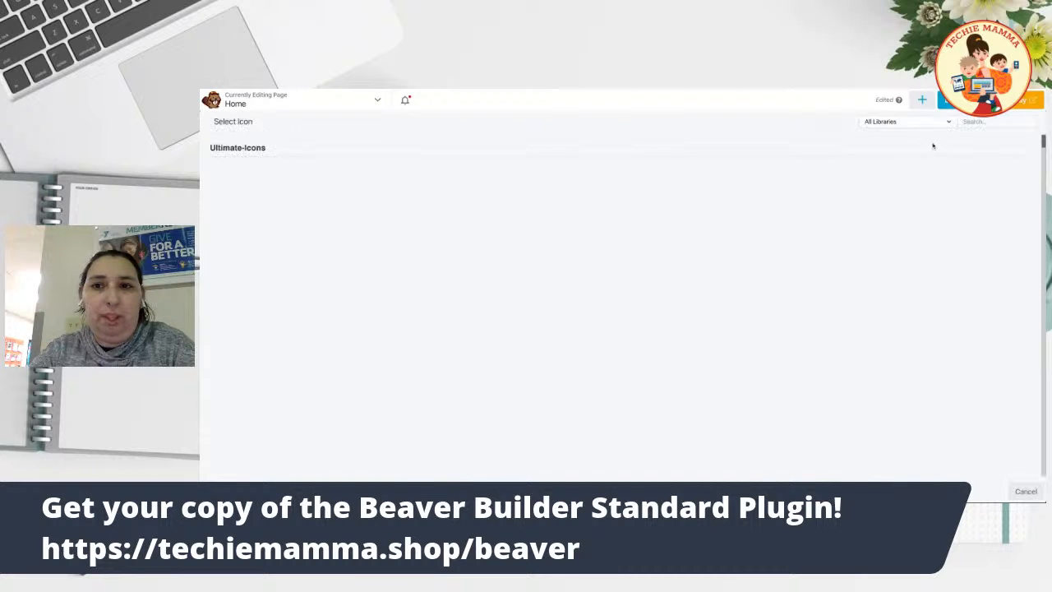
pyautogui.click(974, 121)
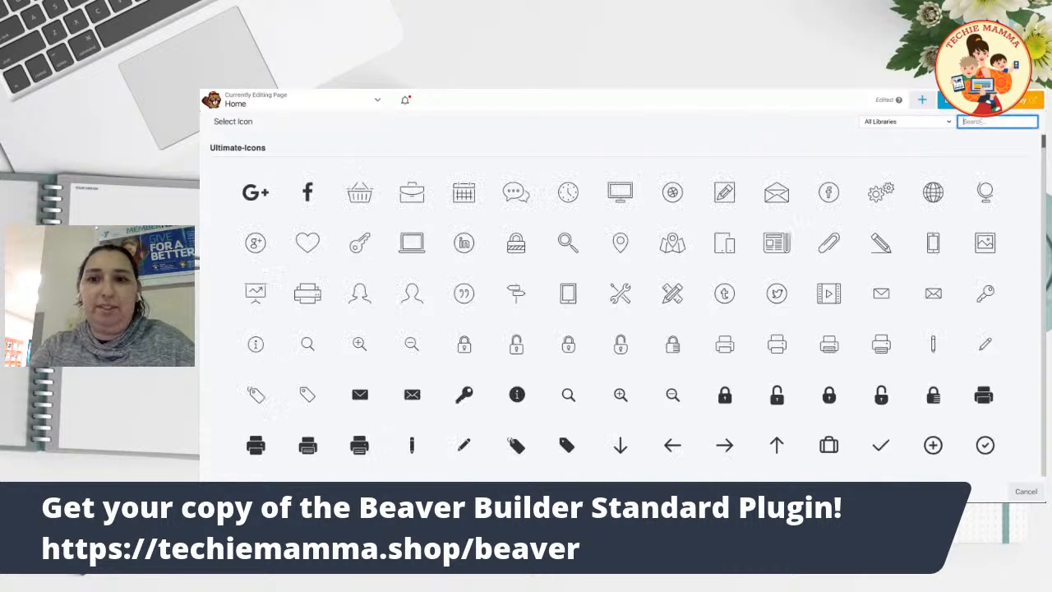
pyautogui.write('d')
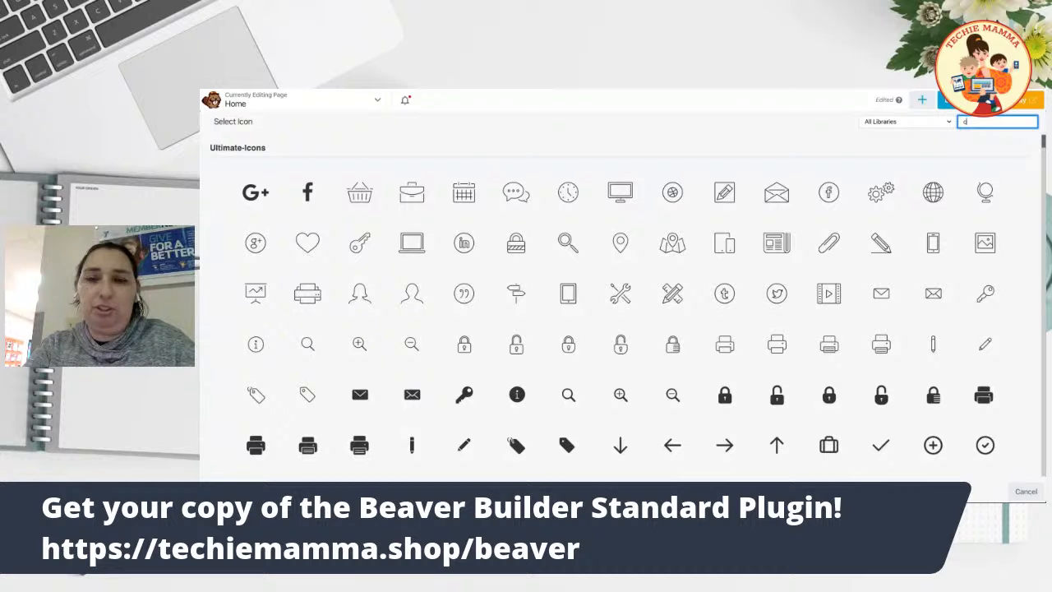
pyautogui.write('omputer')
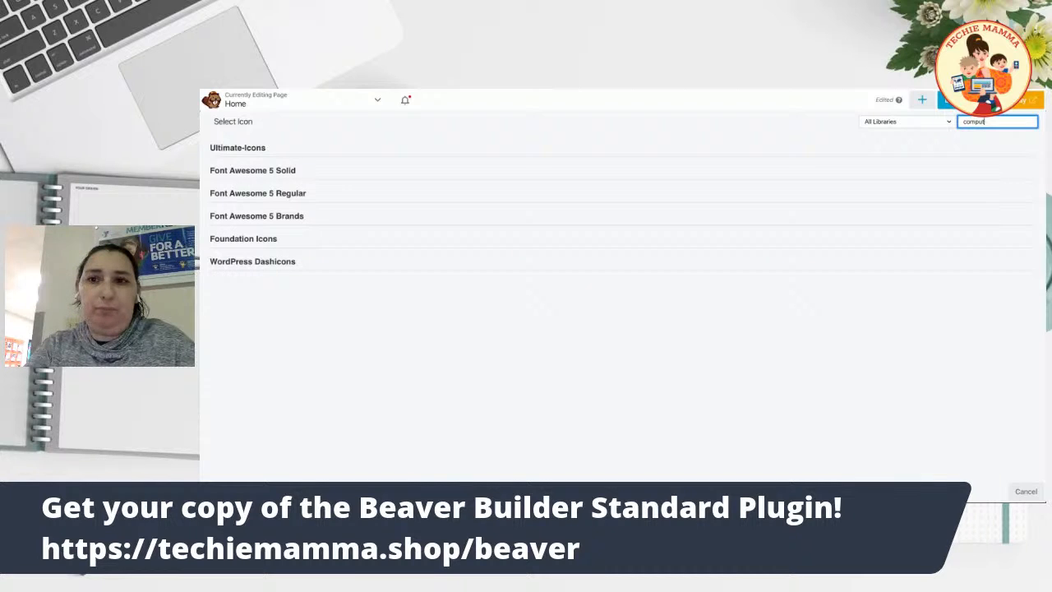
pyautogui.press('BackSpace')
pyautogui.press('BackSpace')
pyautogui.press('BackSpace')
pyautogui.press('BackSpace')
pyautogui.press('BackSpace')
pyautogui.press('BackSpace')
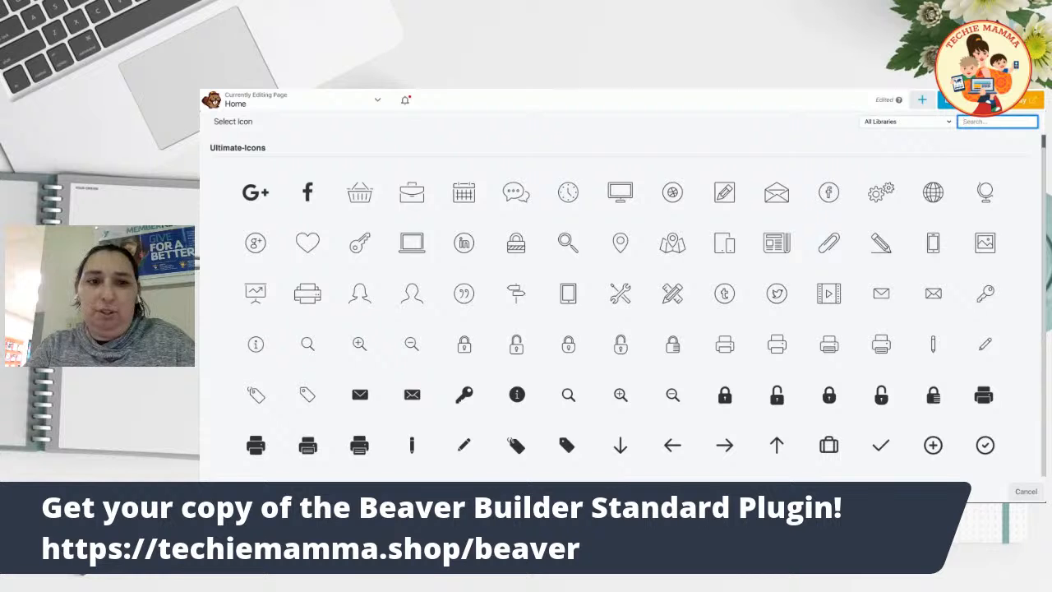
pyautogui.click(412, 242)
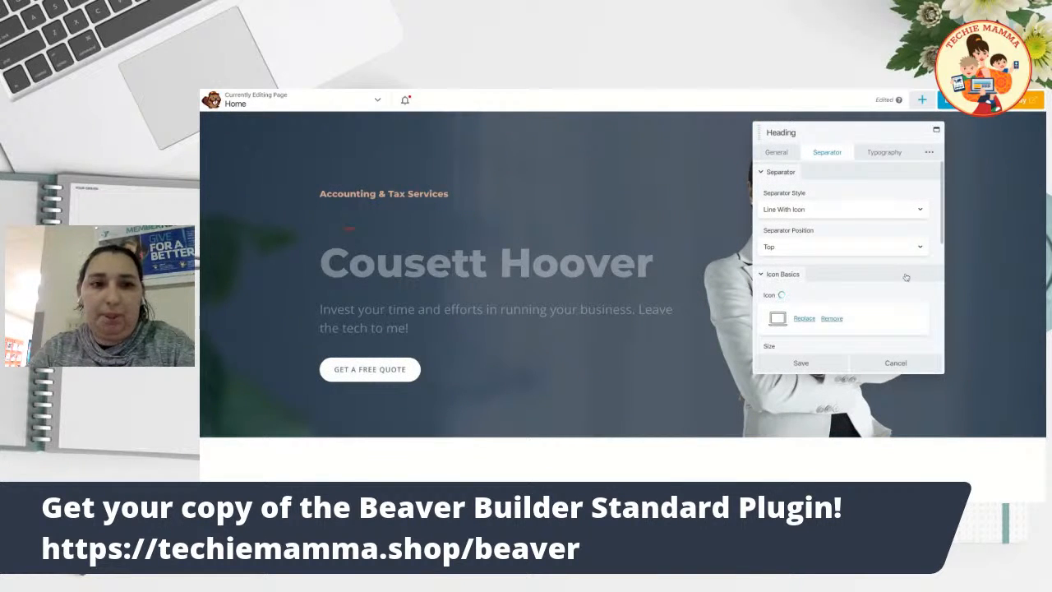
# Set the icon separator's line width to 50%.
pyautogui.scroll(-1, 904, 280)
pyautogui.scroll(-3, 903, 280)
pyautogui.scroll(-4, 838, 310)
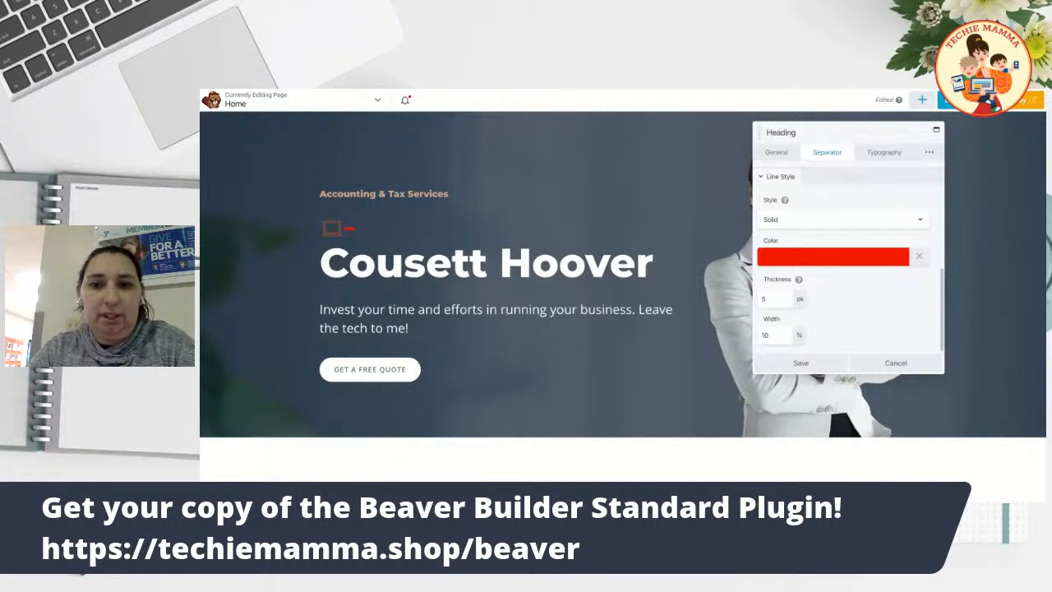
pyautogui.click(771, 335)
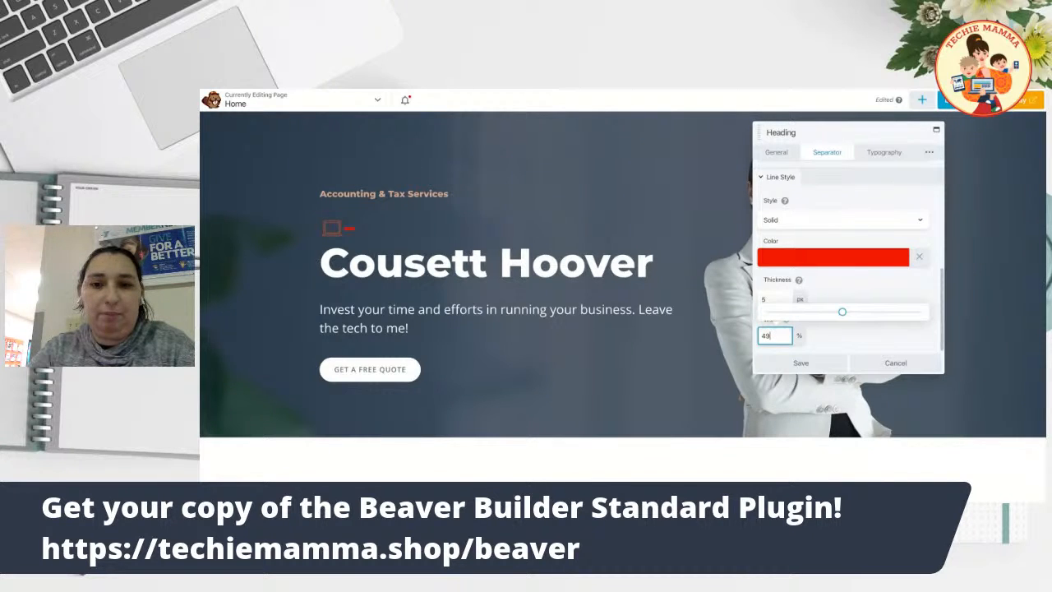
pyautogui.click(839, 341)
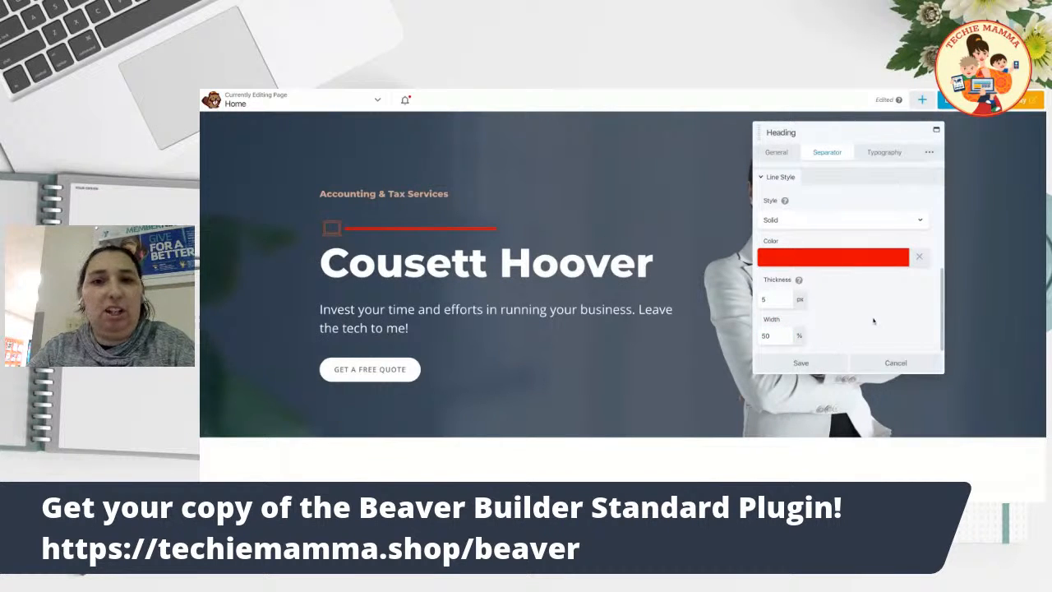
# Position the separator Between Heading & Description and save the heading settings.
pyautogui.scroll(5, 865, 282)
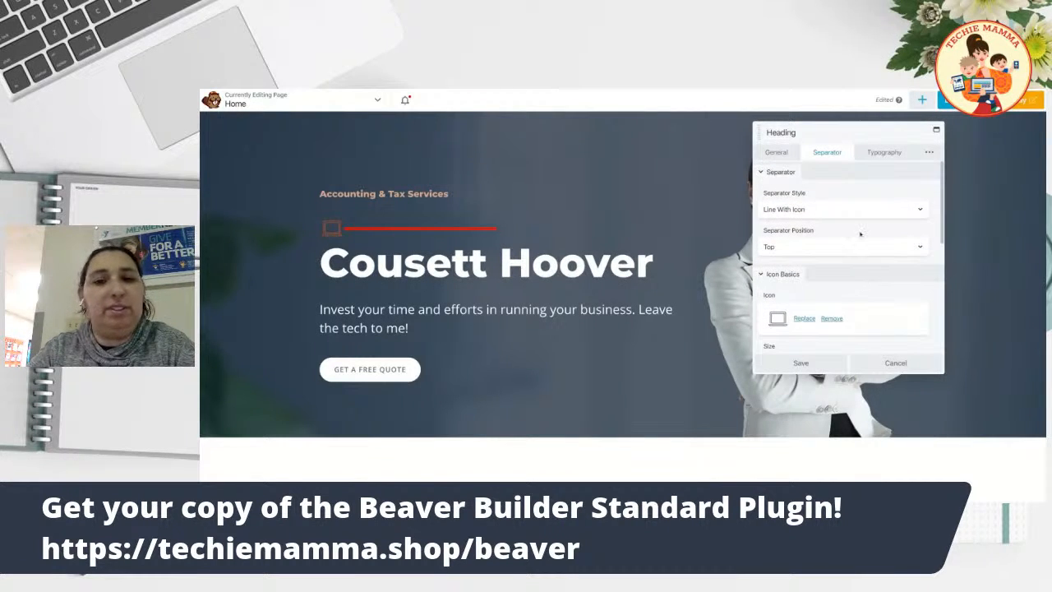
pyautogui.click(845, 248)
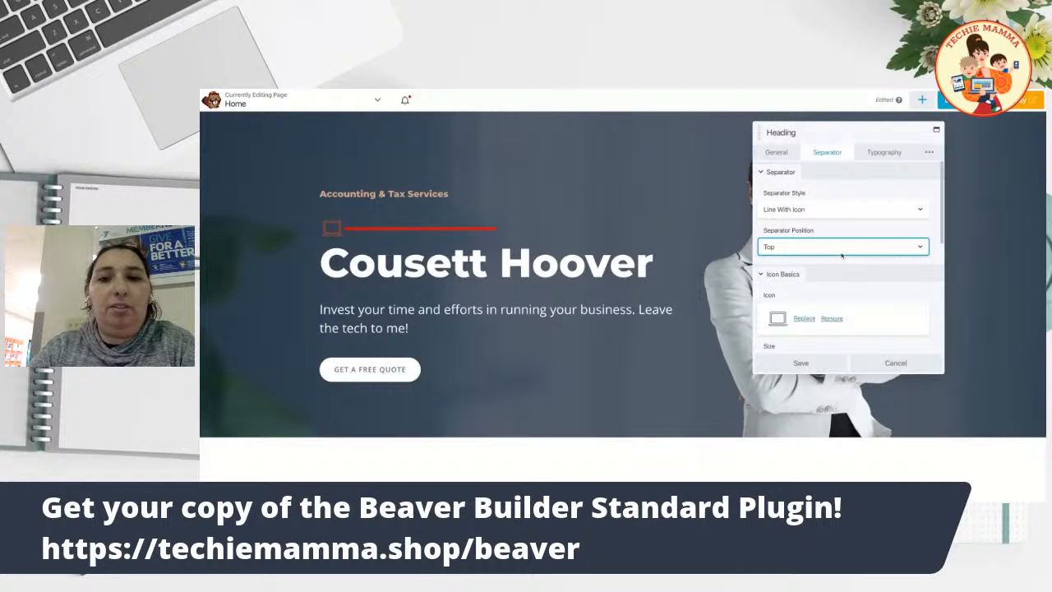
pyautogui.click(842, 258)
pyautogui.scroll(-1, 870, 304)
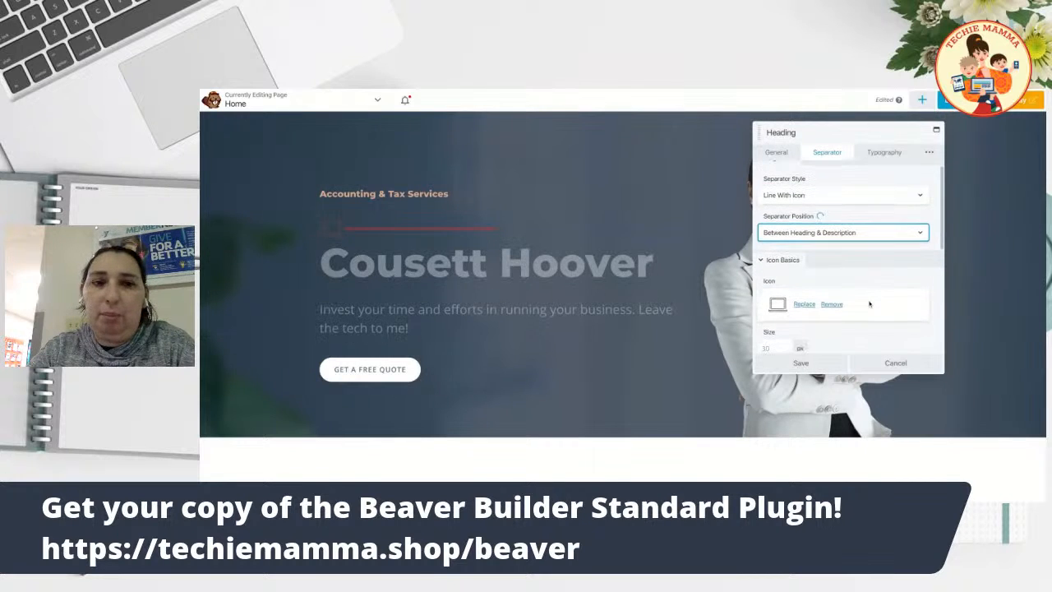
pyautogui.click(794, 362)
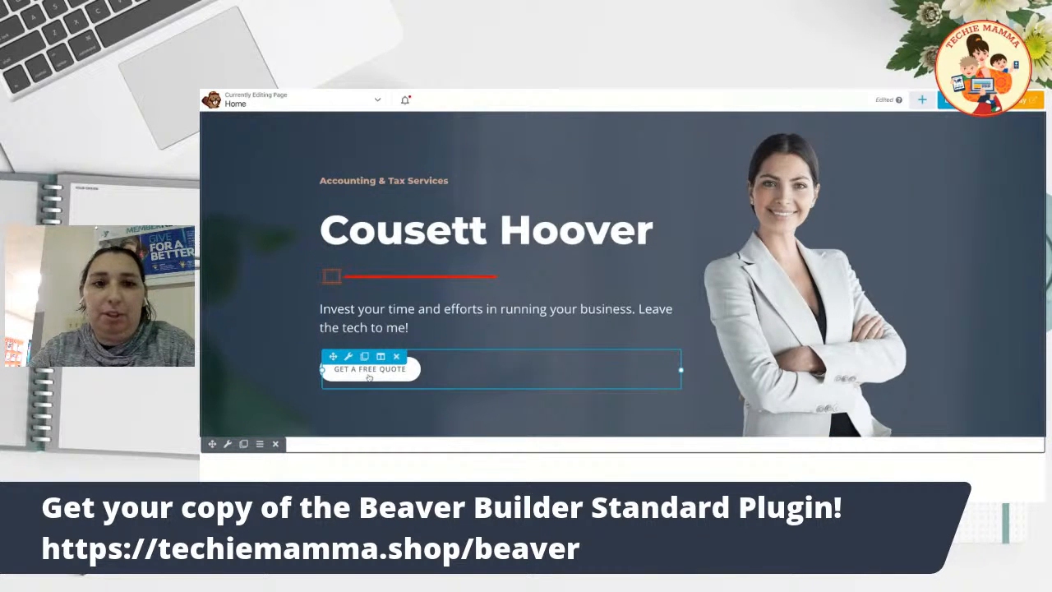
# Change the hero button label from 'Get a Free Quote' to 'Contact Me' and save.
pyautogui.click(375, 372)
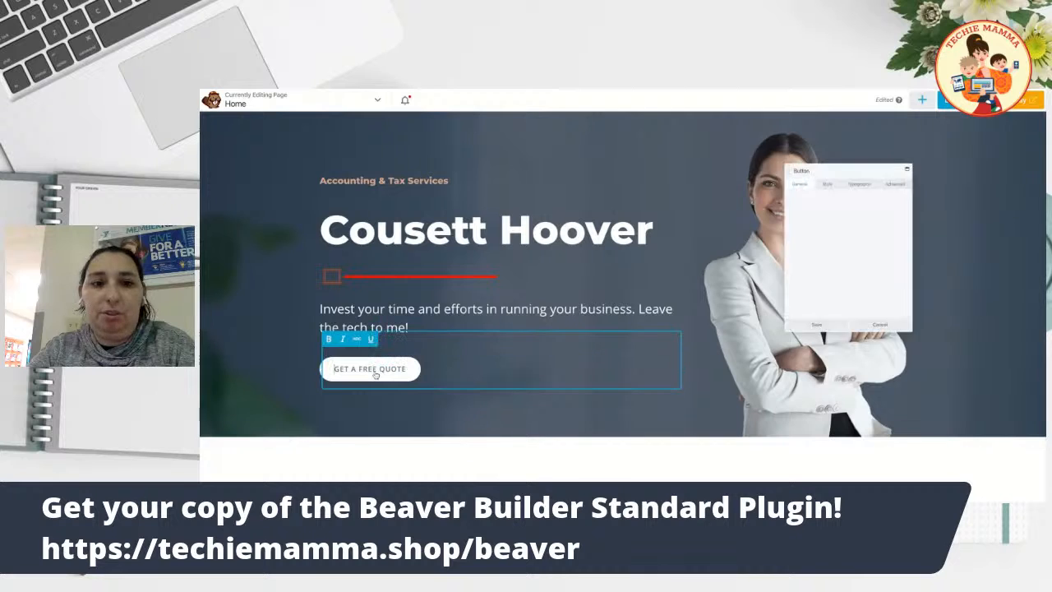
pyautogui.click(822, 194)
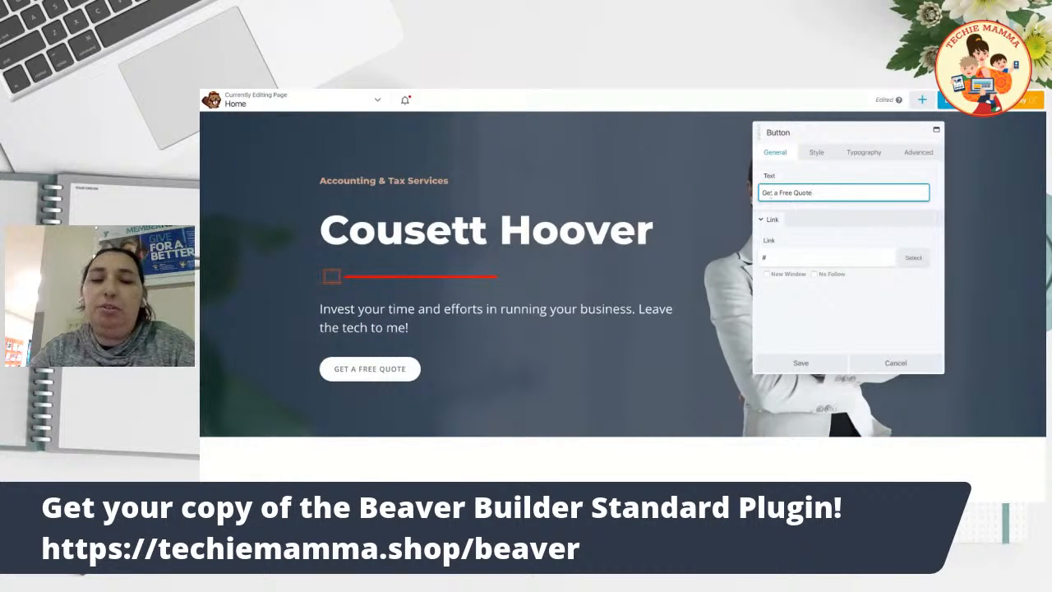
pyautogui.tripleClick(786, 192)
pyautogui.write('COnt')
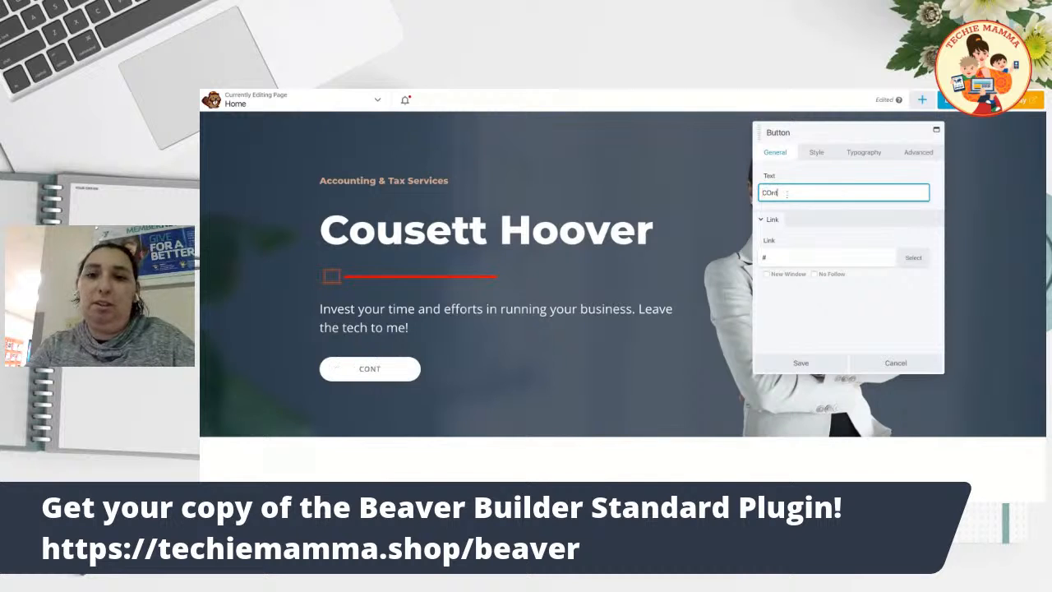
pyautogui.write('act Me')
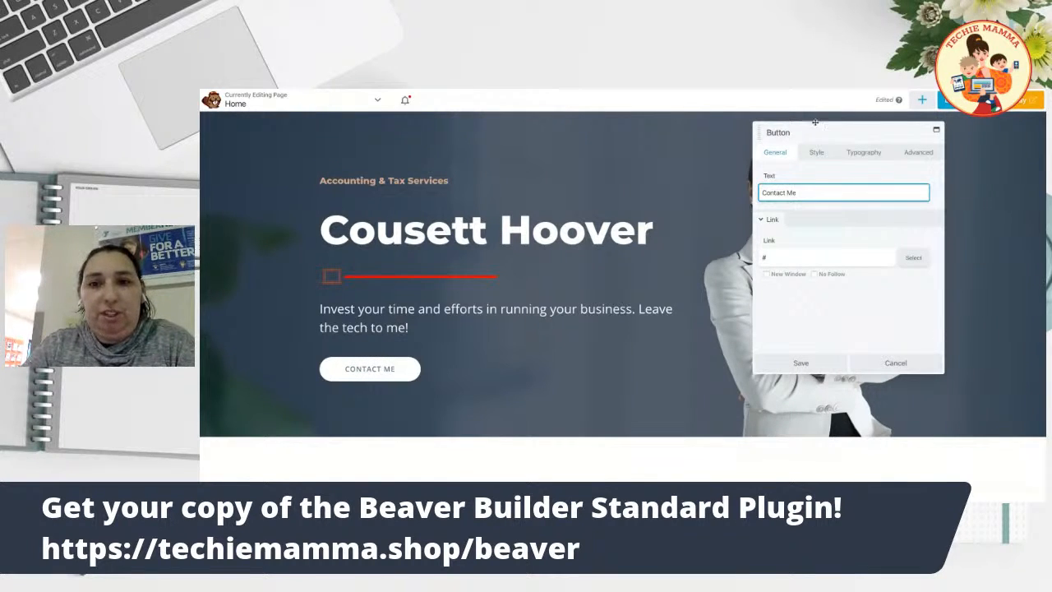
pyautogui.click(801, 362)
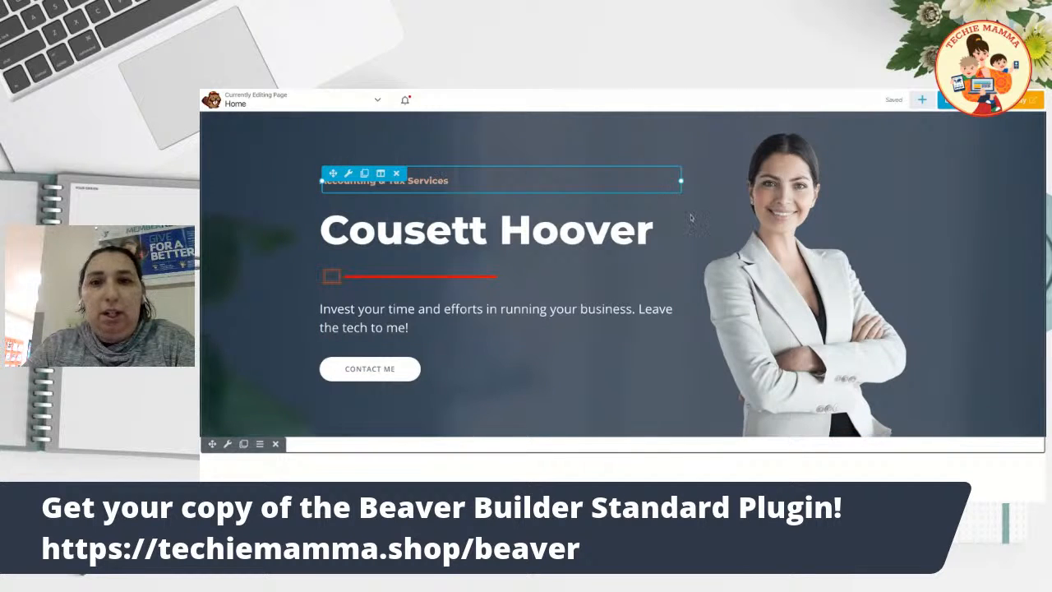
# Edit the small heading from 'Accounting & Tax Services' to 'Business & Tech Services' and save.
pyautogui.click(670, 184)
pyautogui.click(779, 192)
pyautogui.doubleClick(779, 192)
pyautogui.write('Business & Tx Services')
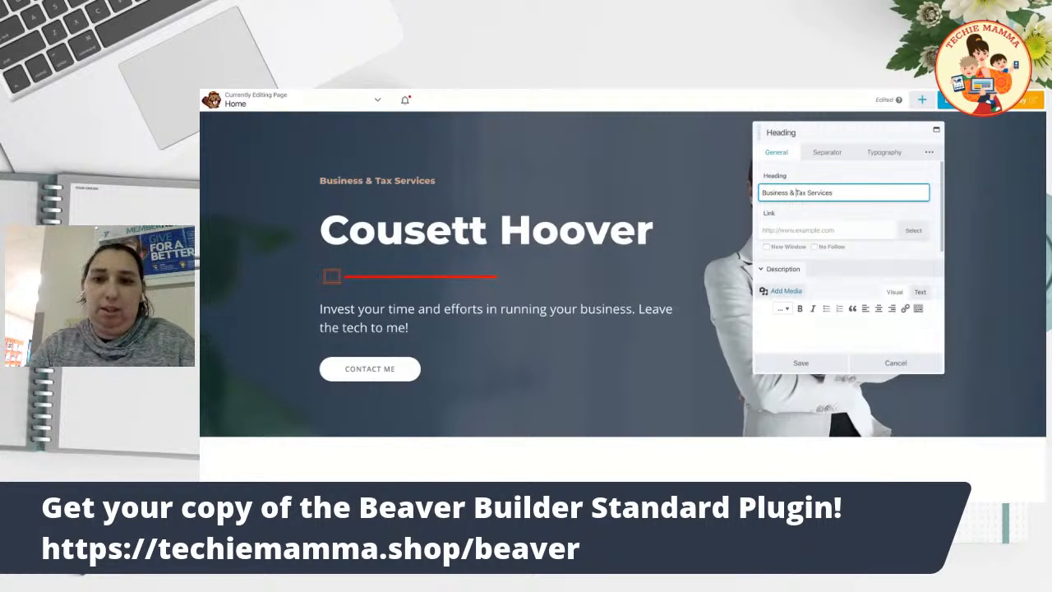
pyautogui.press('BackSpace')
pyautogui.write('Tech')
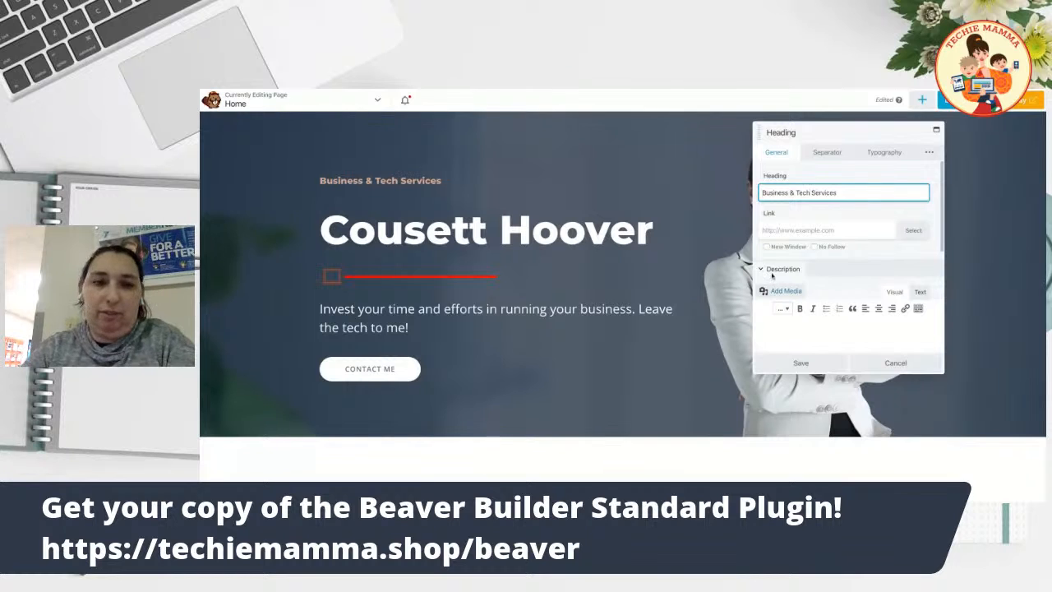
pyautogui.click(804, 364)
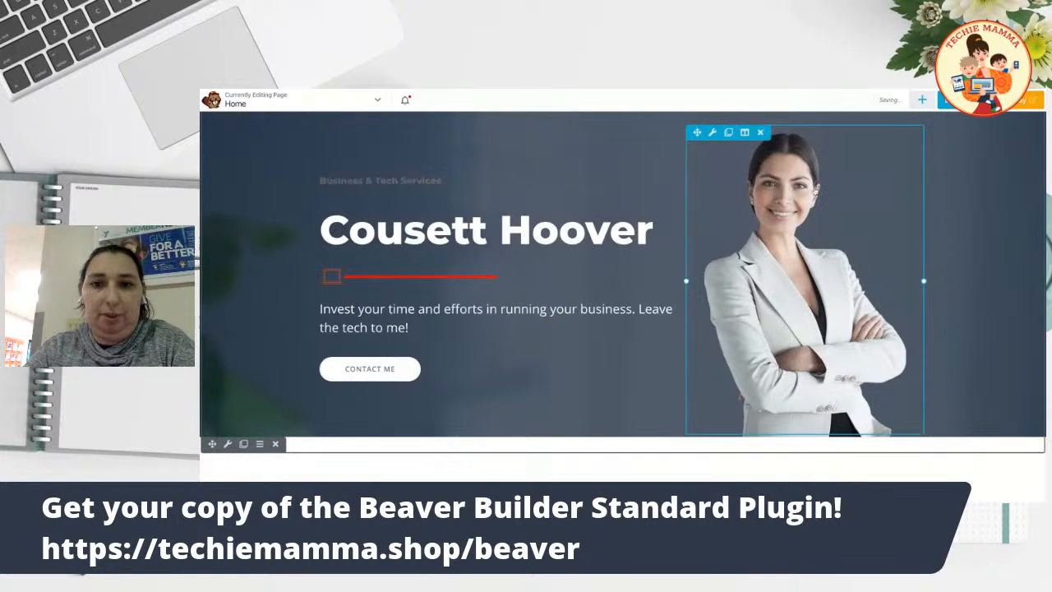
pyautogui.scroll(-3, 529, 287)
pyautogui.scroll(5, 529, 287)
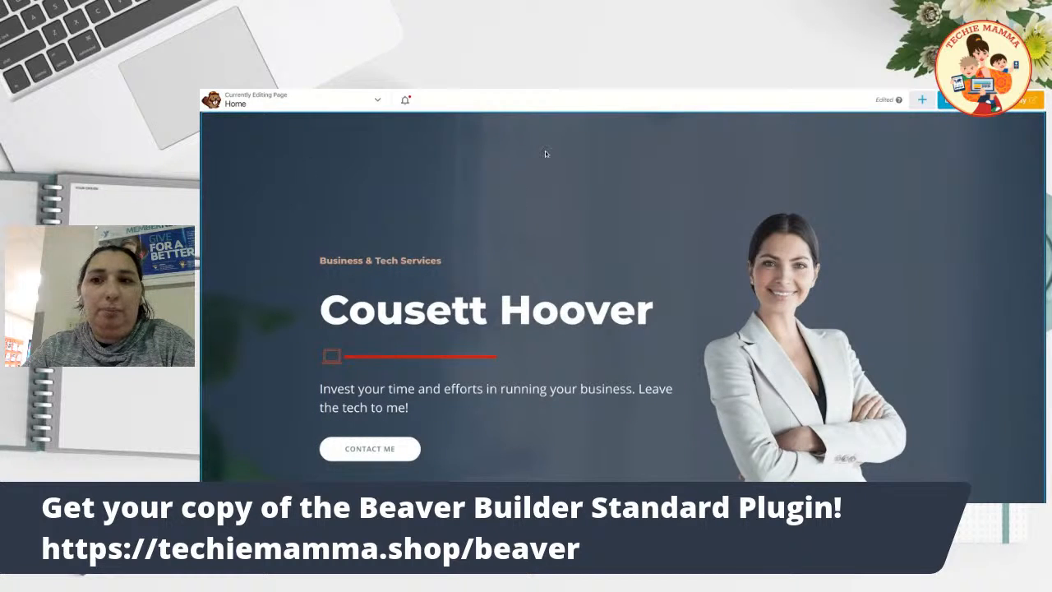
pyautogui.scroll(-2, 393, 265)
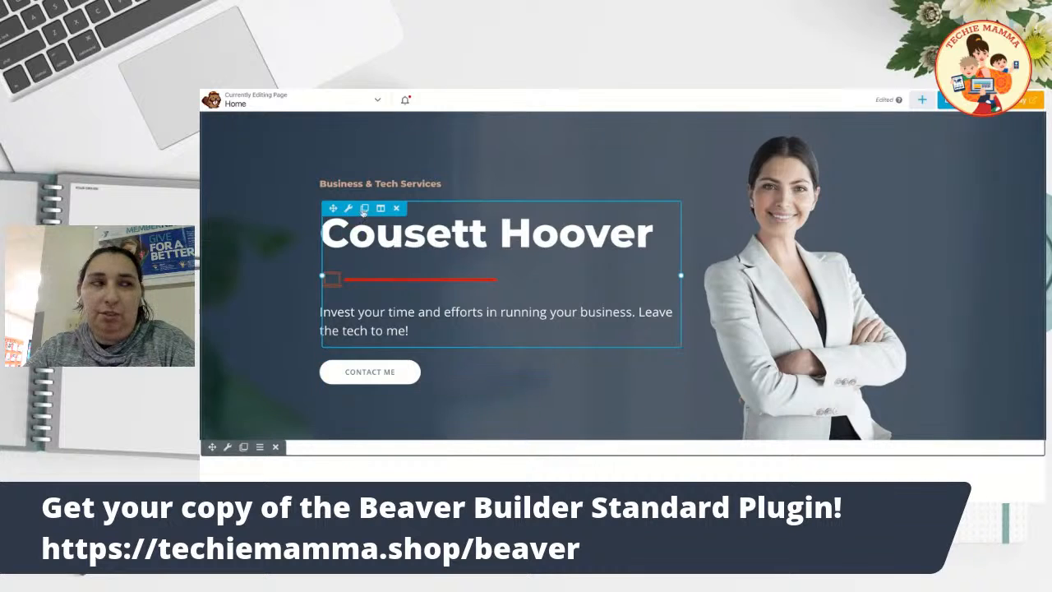
pyautogui.scroll(2, 275, 224)
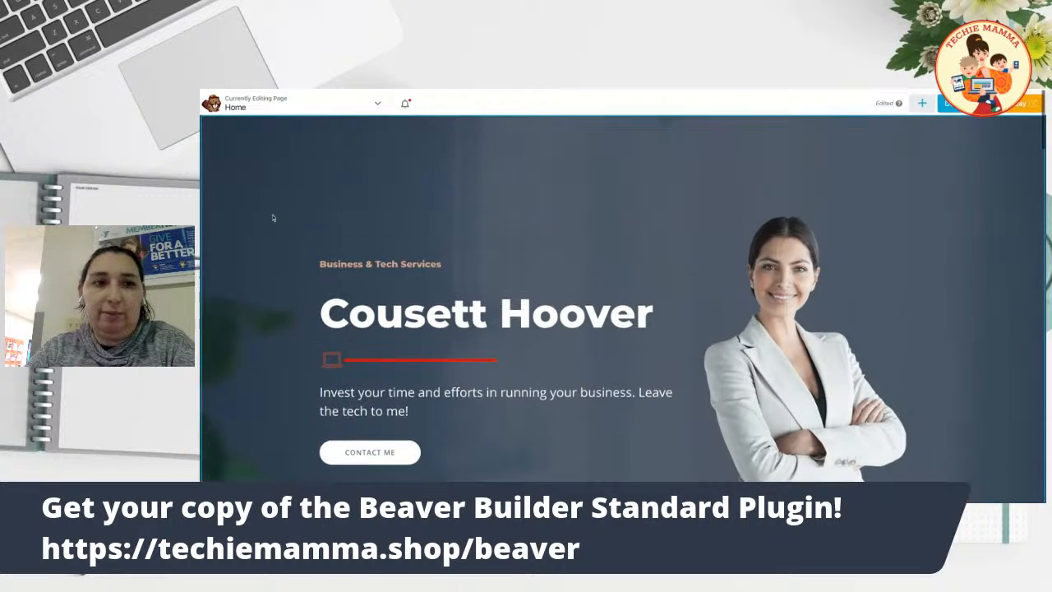
pyautogui.scroll(-2, 273, 218)
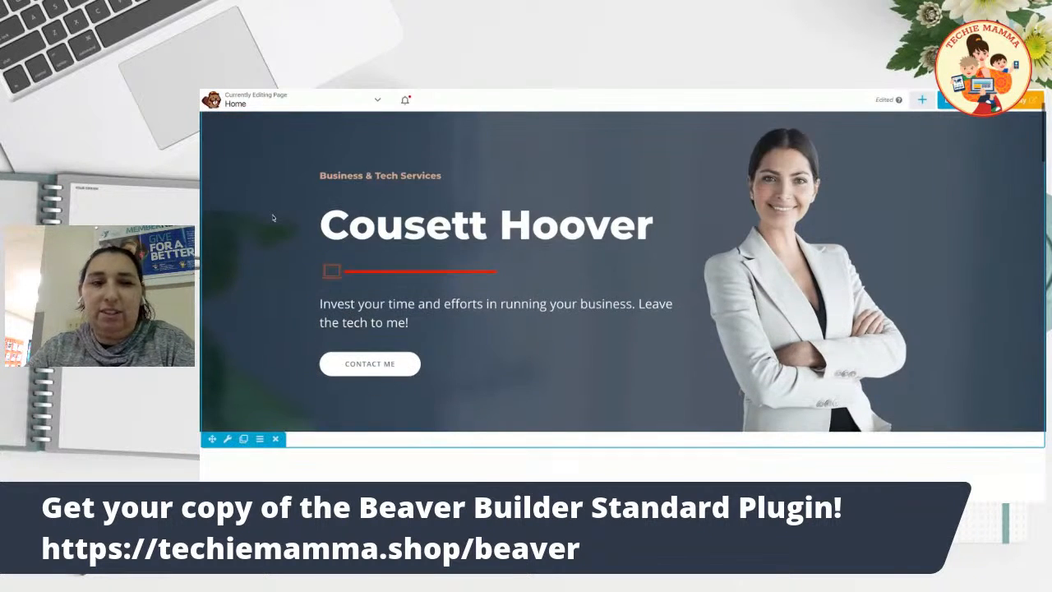
pyautogui.scroll(2, 272, 216)
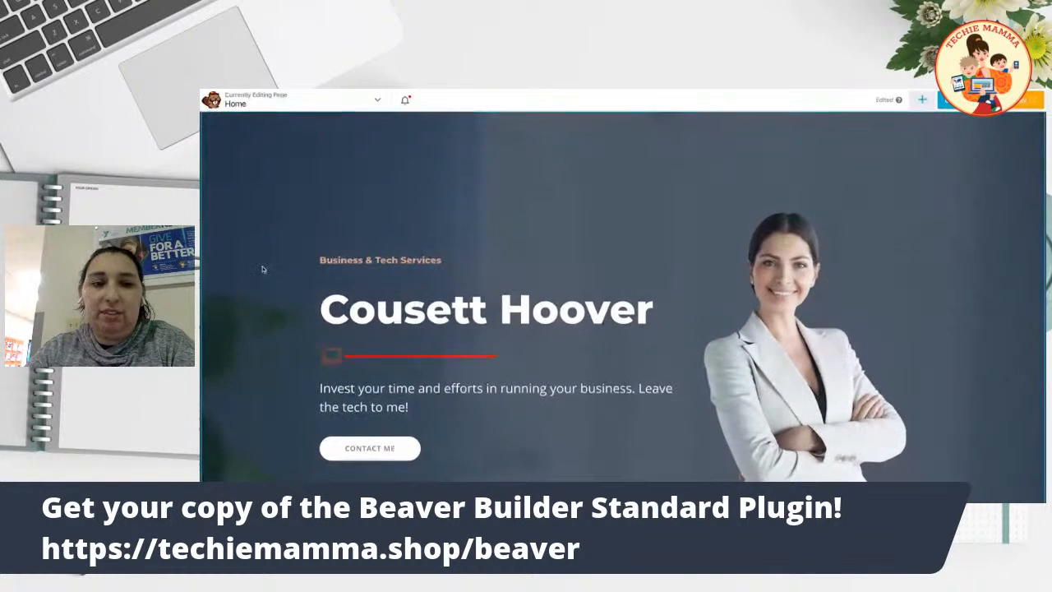
pyautogui.scroll(-3, 247, 312)
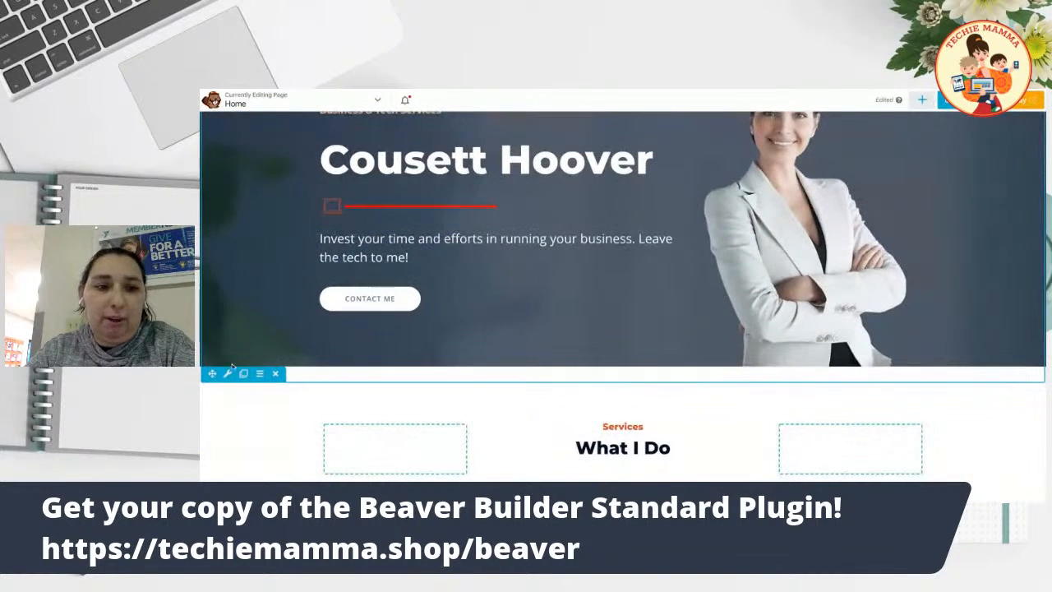
# Remove the current background photo in the hero row's settings.
pyautogui.click(228, 374)
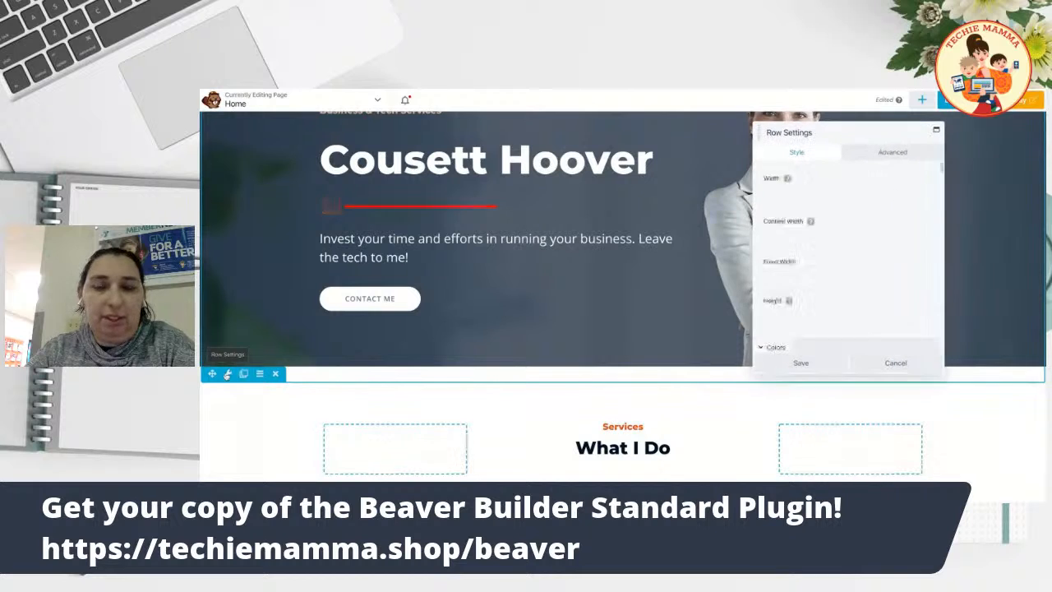
pyautogui.scroll(-5, 822, 245)
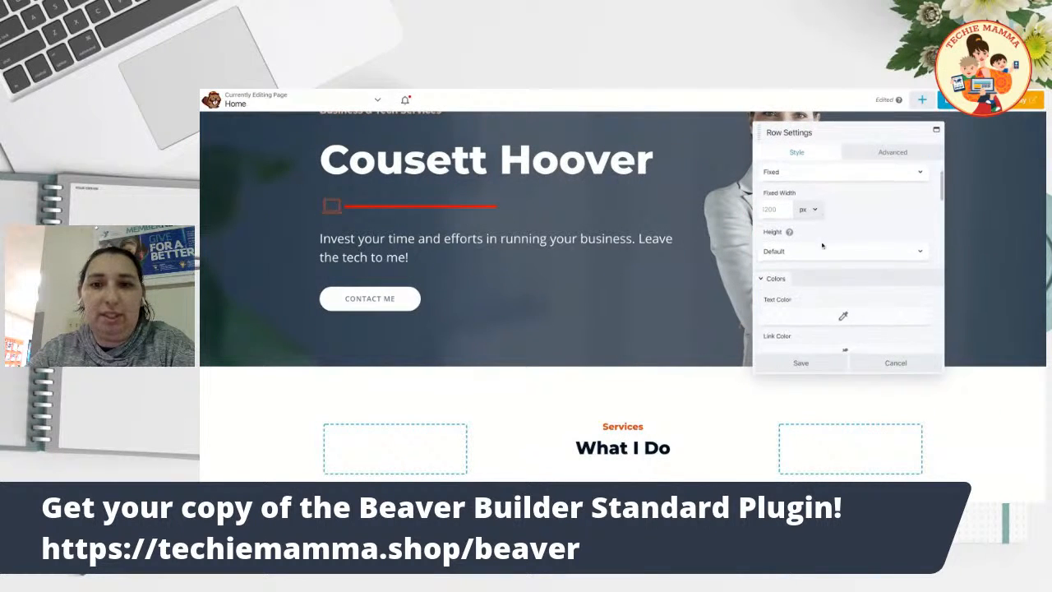
pyautogui.scroll(-2, 822, 245)
pyautogui.scroll(2, 827, 263)
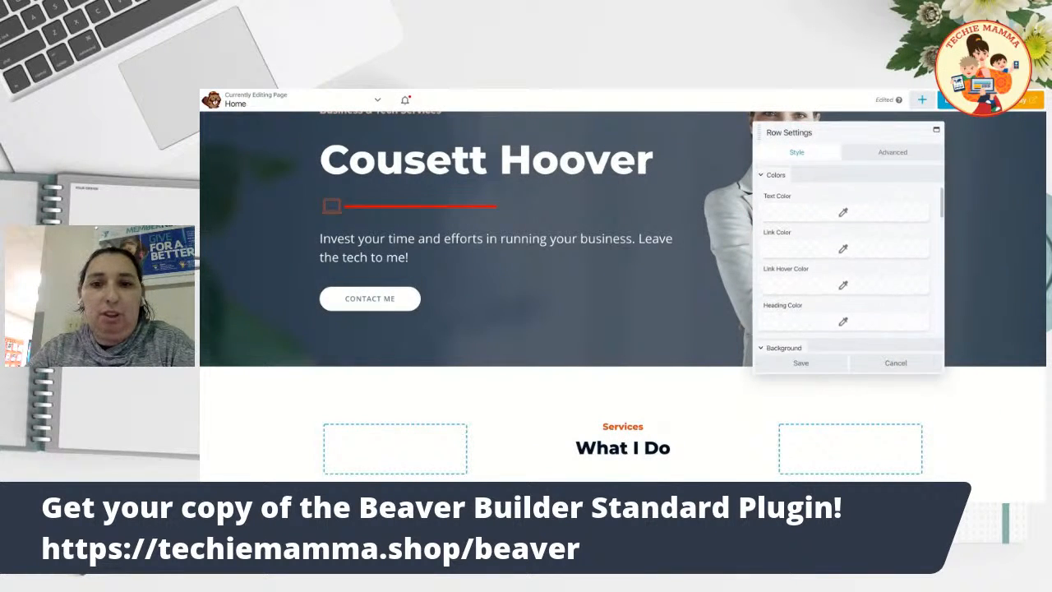
pyautogui.scroll(-6, 834, 300)
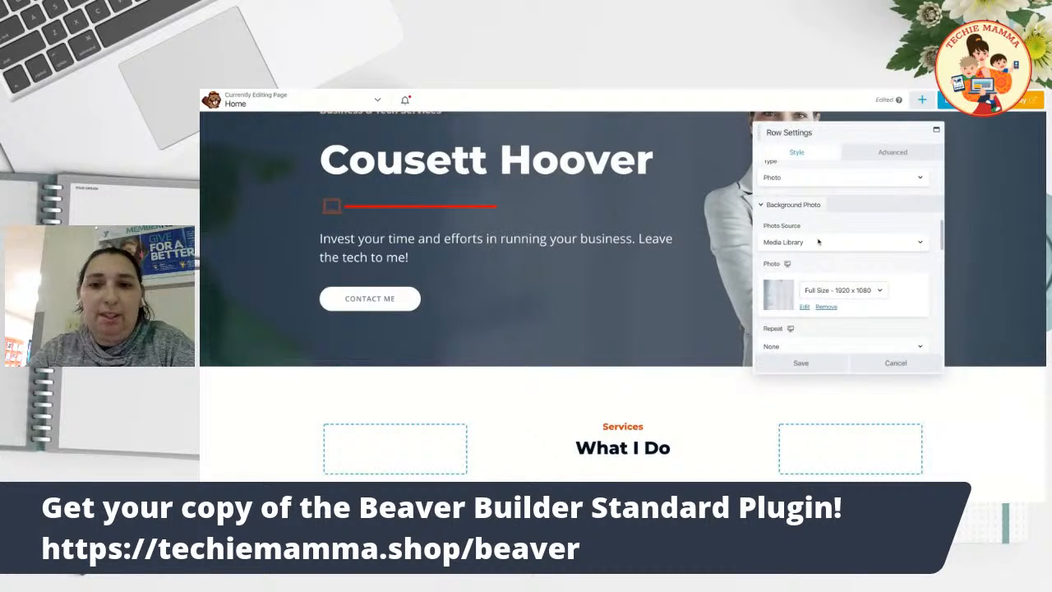
pyautogui.click(825, 307)
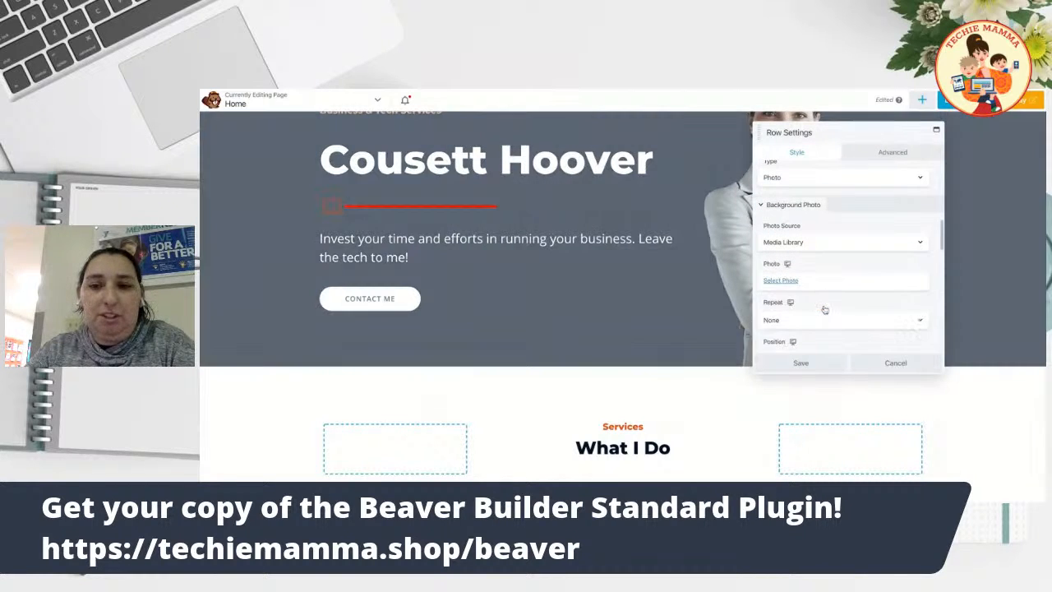
# Set the calculator image bg-03-free-img.jpg as the row's background photo and save.
pyautogui.click(776, 281)
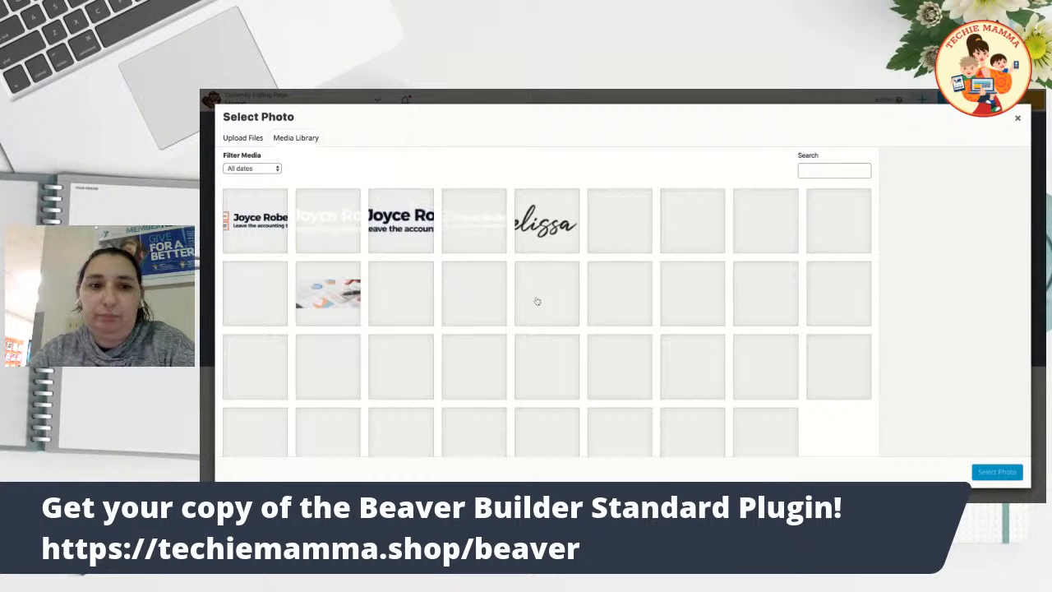
pyautogui.scroll(-1, 539, 315)
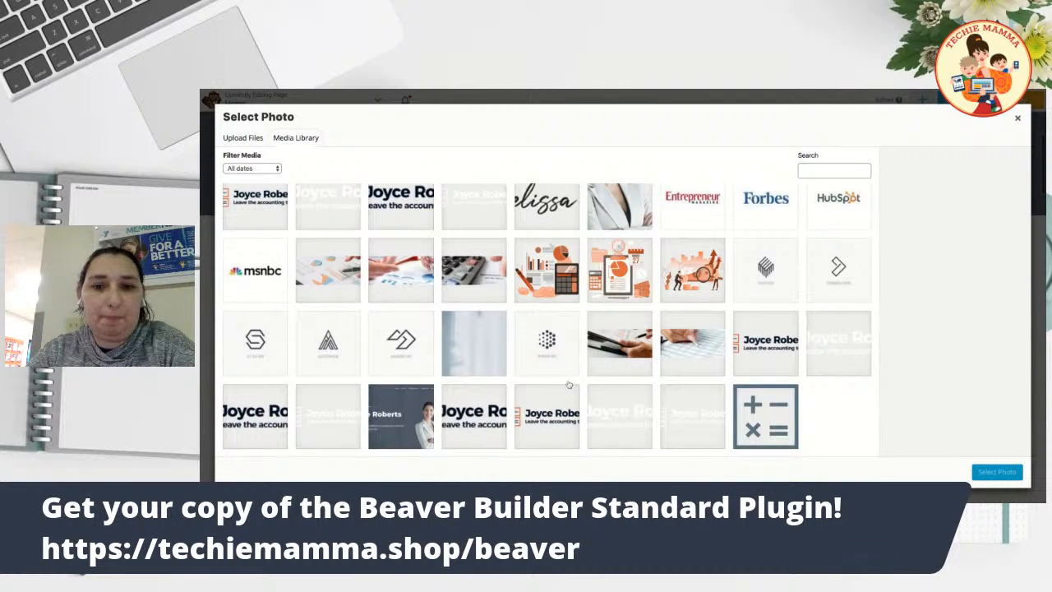
pyautogui.scroll(1, 461, 317)
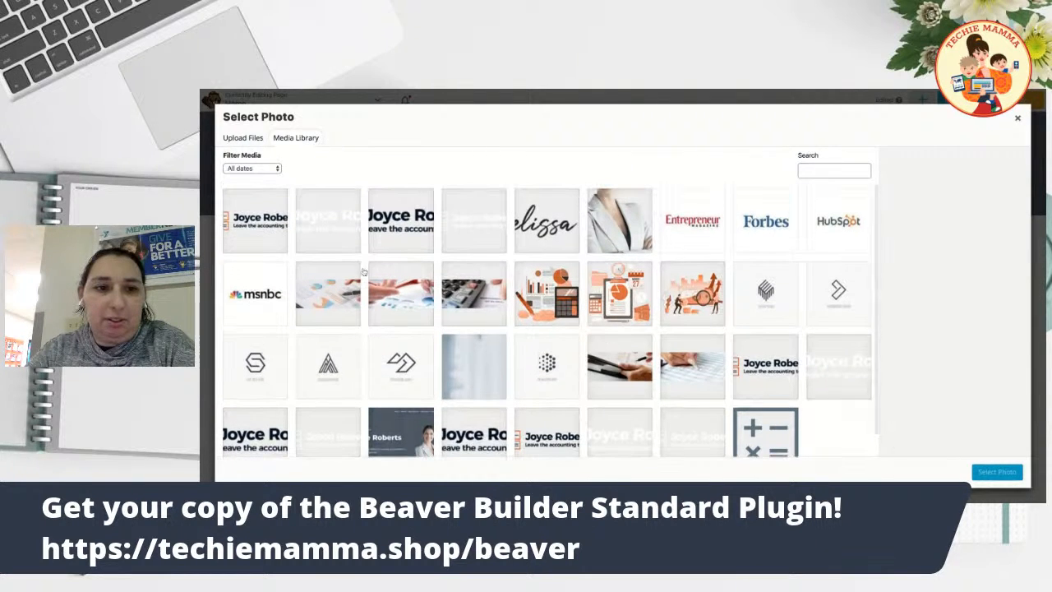
pyautogui.click(465, 298)
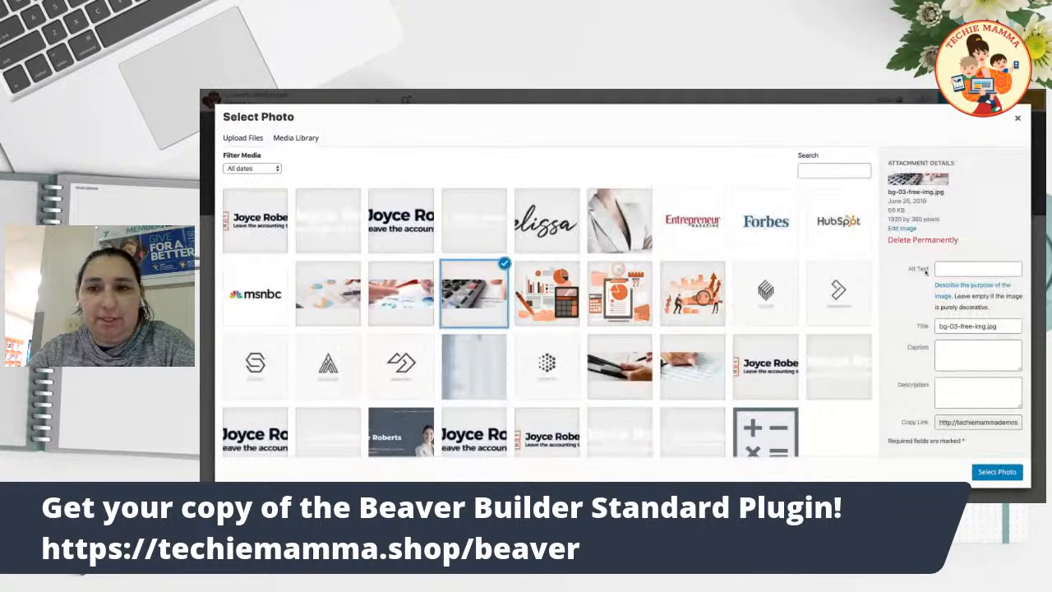
pyautogui.click(997, 472)
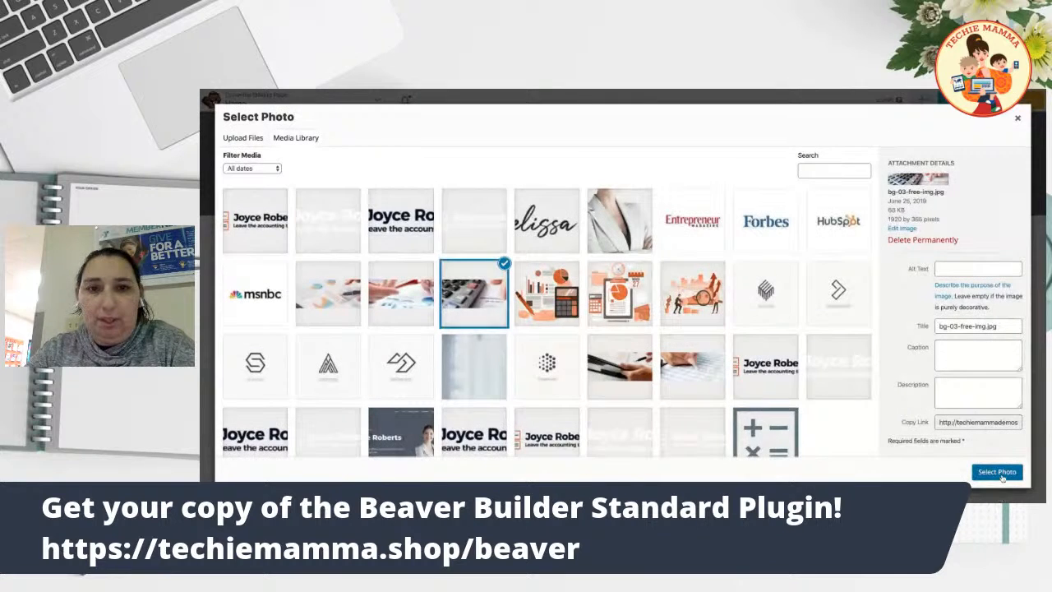
pyautogui.scroll(5, 635, 374)
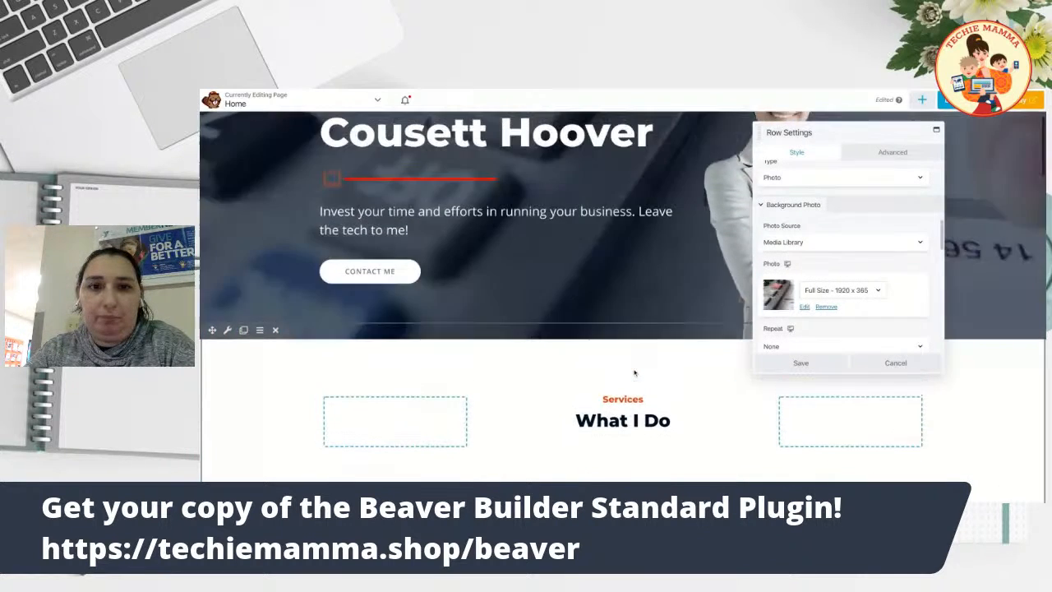
pyautogui.scroll(-3, 635, 374)
pyautogui.scroll(3, 635, 374)
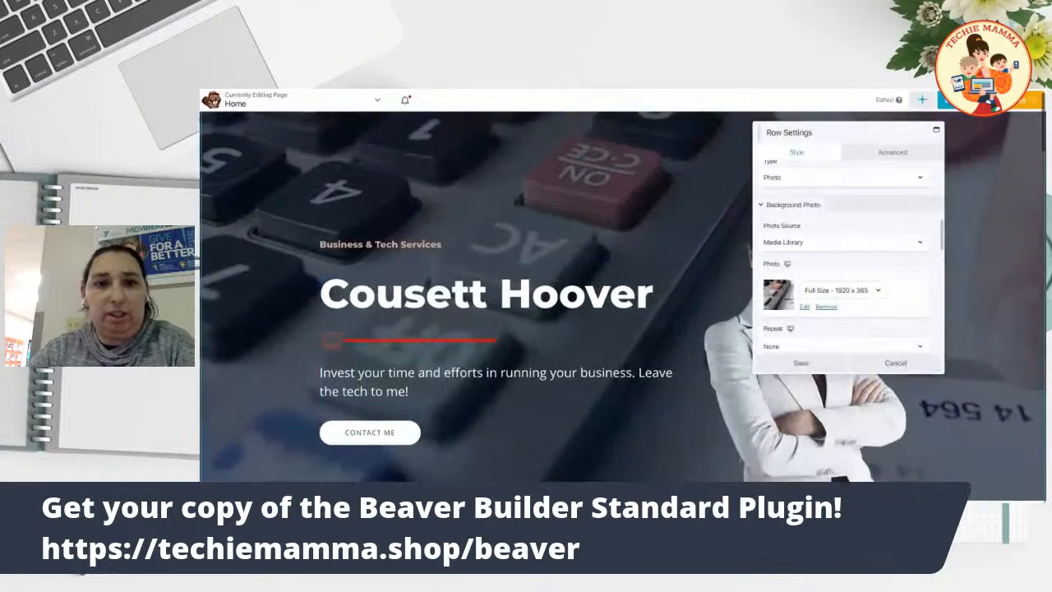
pyautogui.scroll(-3, 635, 374)
pyautogui.scroll(3, 634, 320)
pyautogui.scroll(-2, 634, 320)
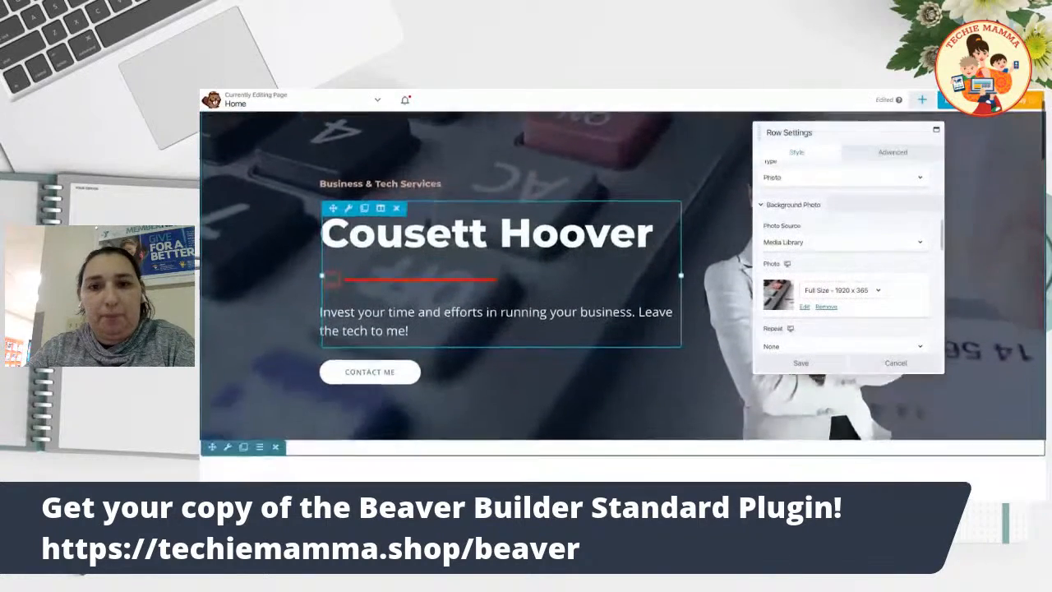
pyautogui.click(821, 360)
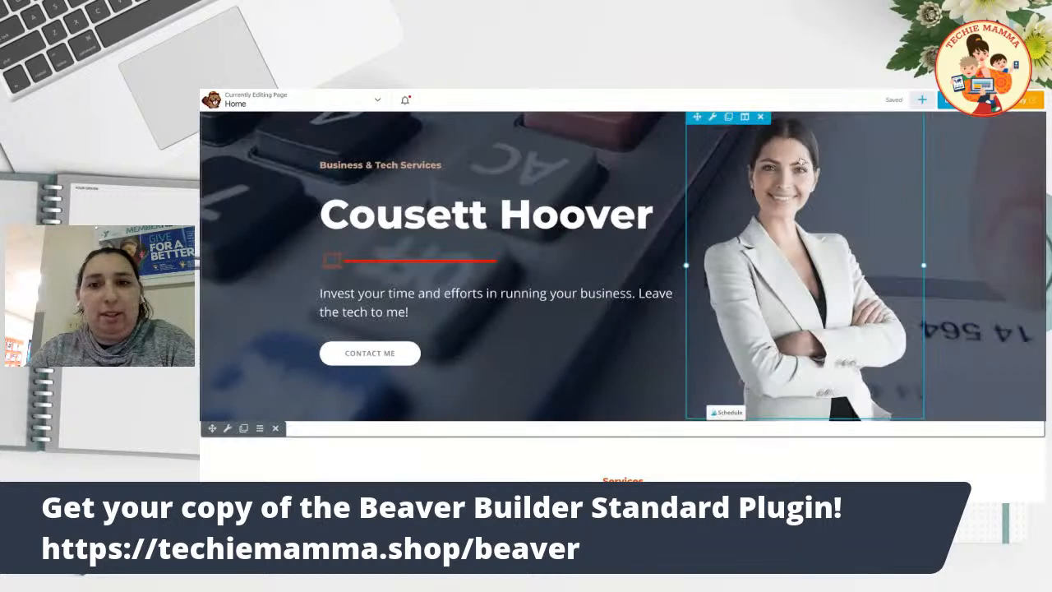
pyautogui.scroll(2, 796, 189)
pyautogui.scroll(-1, 796, 189)
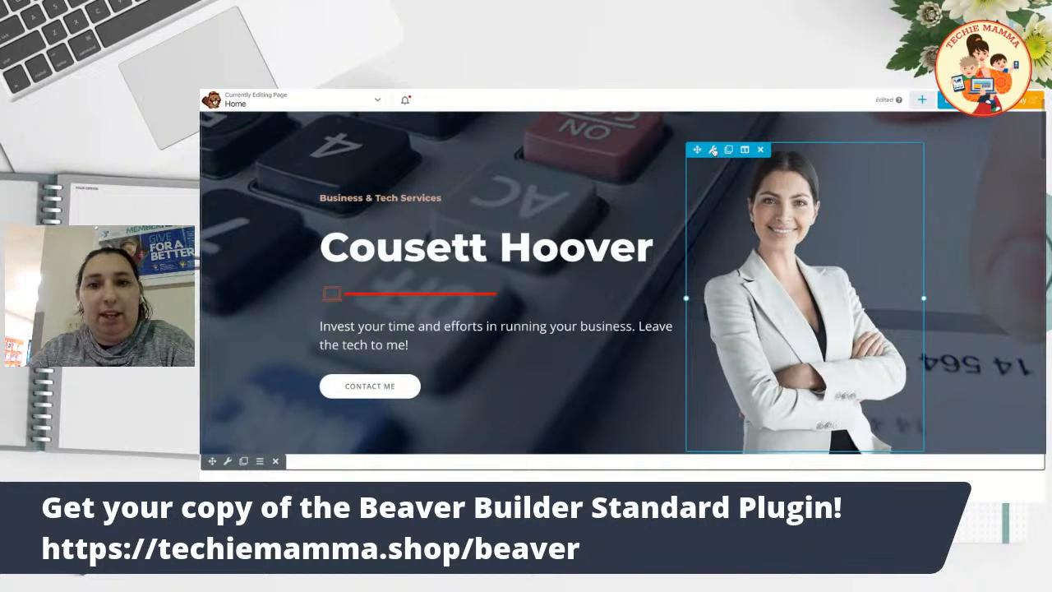
pyautogui.click(713, 150)
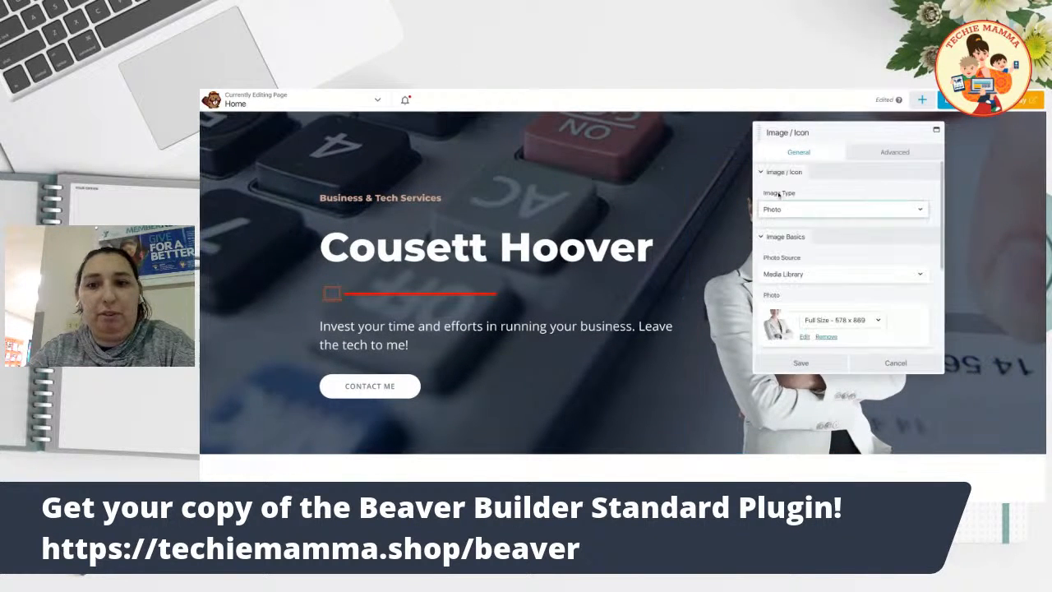
pyautogui.scroll(-2, 873, 260)
pyautogui.scroll(-1, 872, 259)
pyautogui.scroll(4, 872, 260)
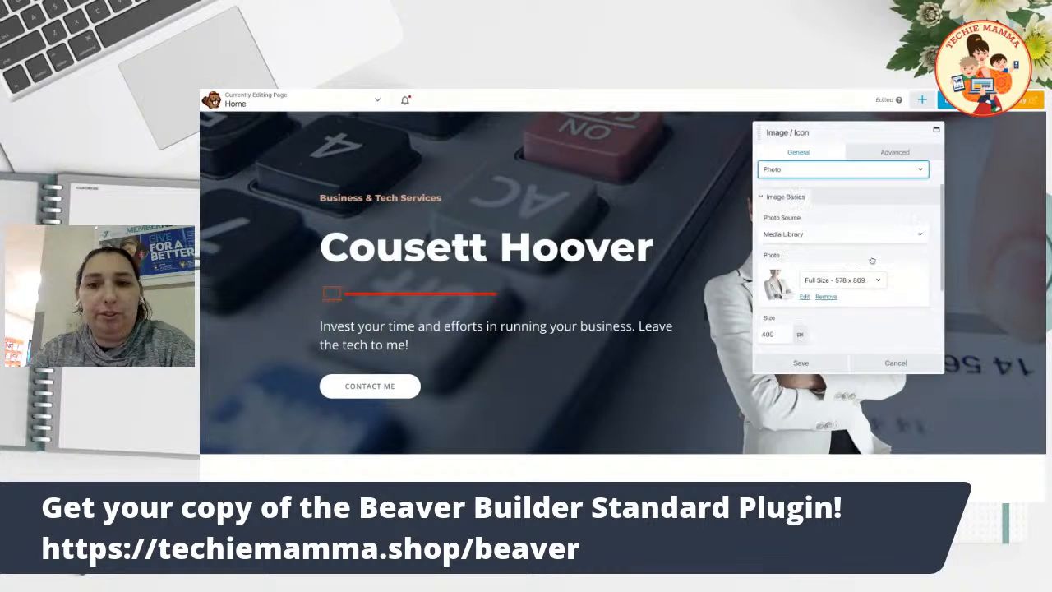
pyautogui.scroll(-2, 818, 274)
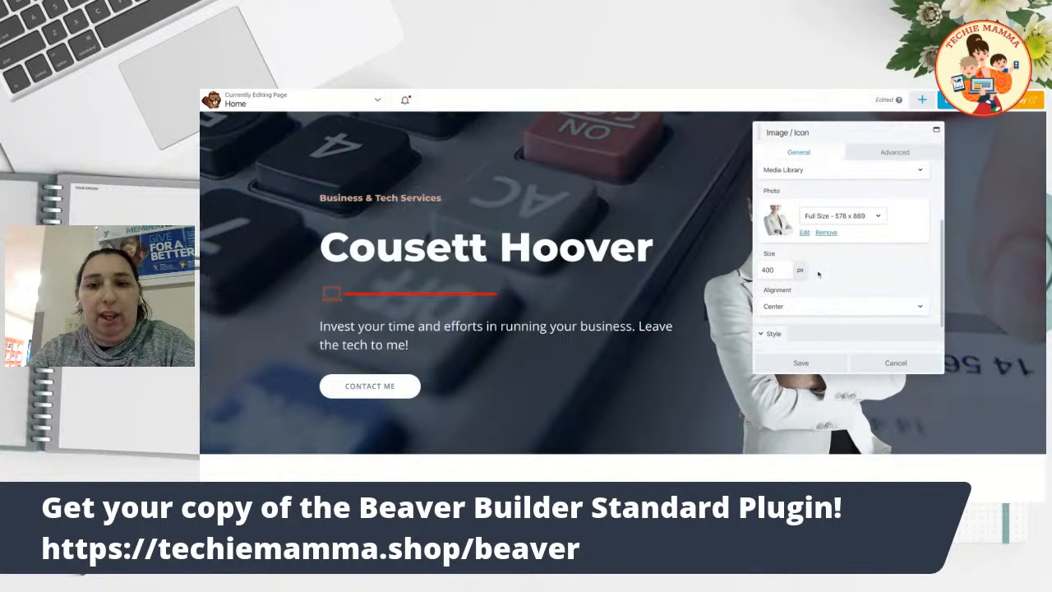
pyautogui.click(826, 233)
pyautogui.click(785, 208)
pyautogui.scroll(-1, 736, 308)
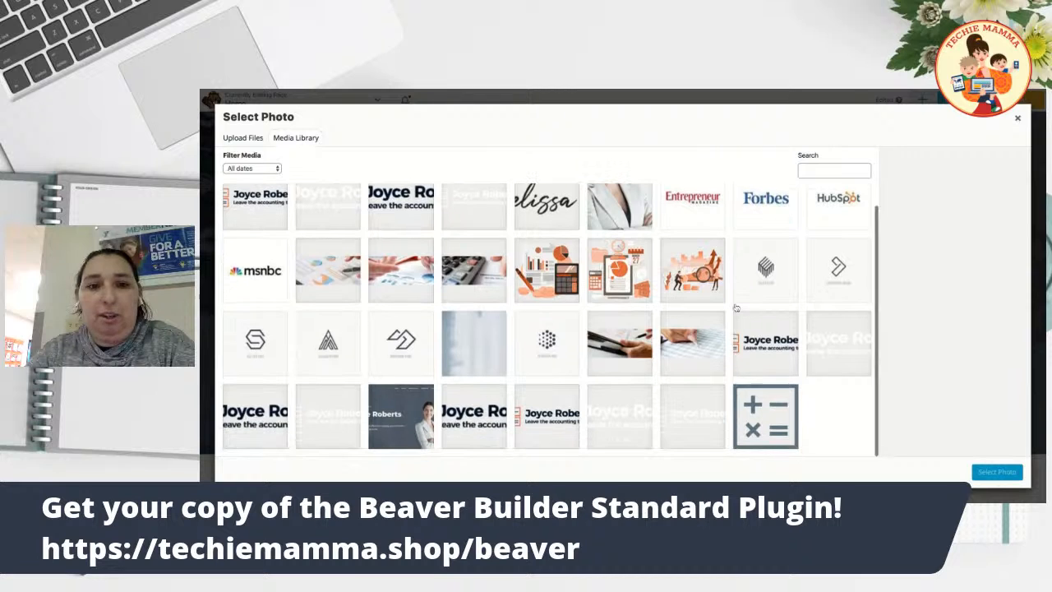
pyautogui.click(617, 206)
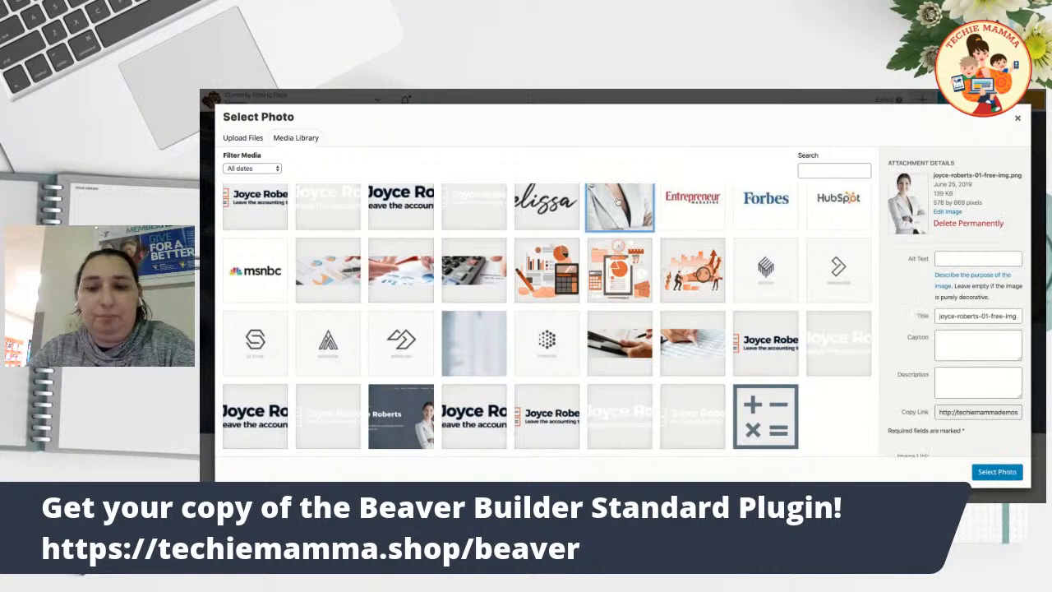
pyautogui.click(1018, 120)
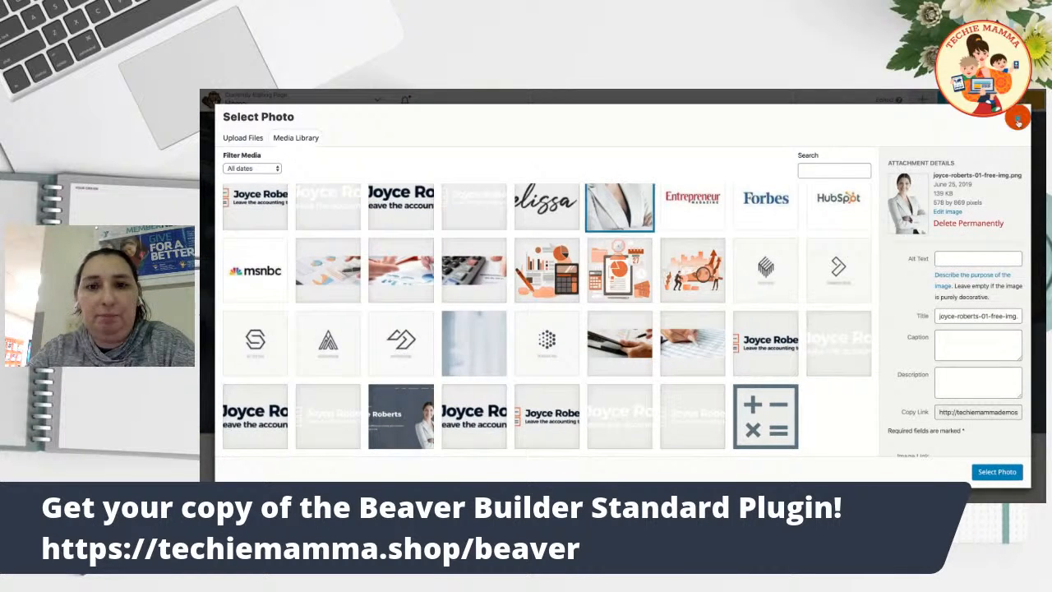
pyautogui.click(895, 364)
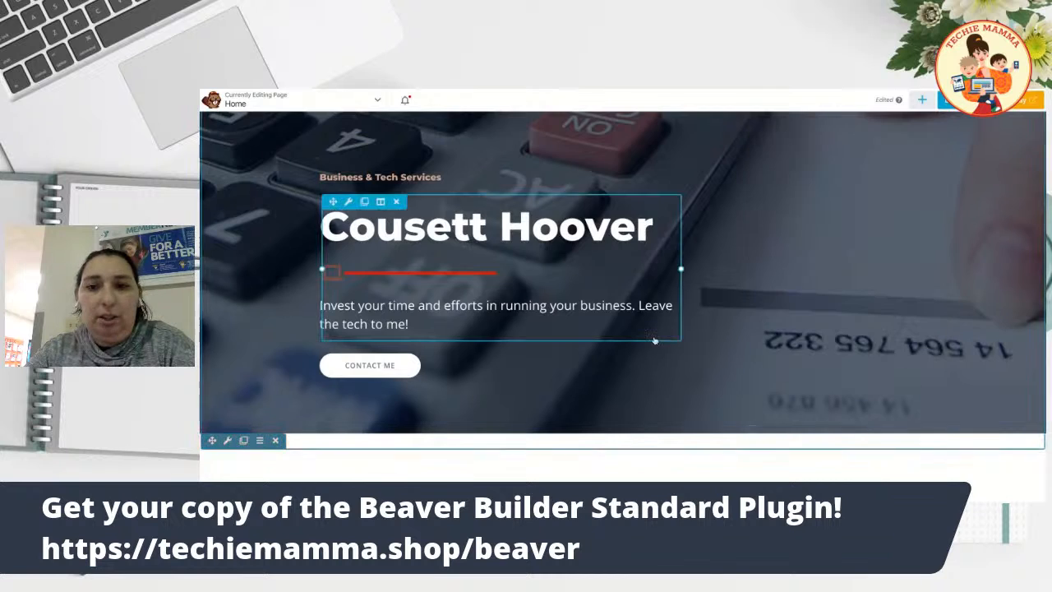
pyautogui.scroll(-3, 655, 340)
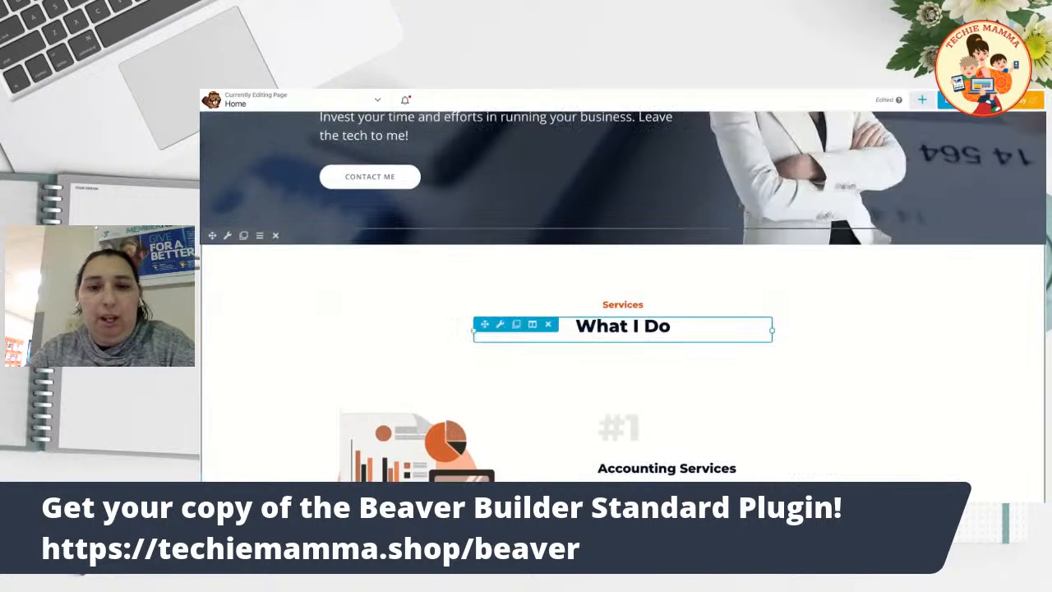
pyautogui.scroll(-2, 622, 329)
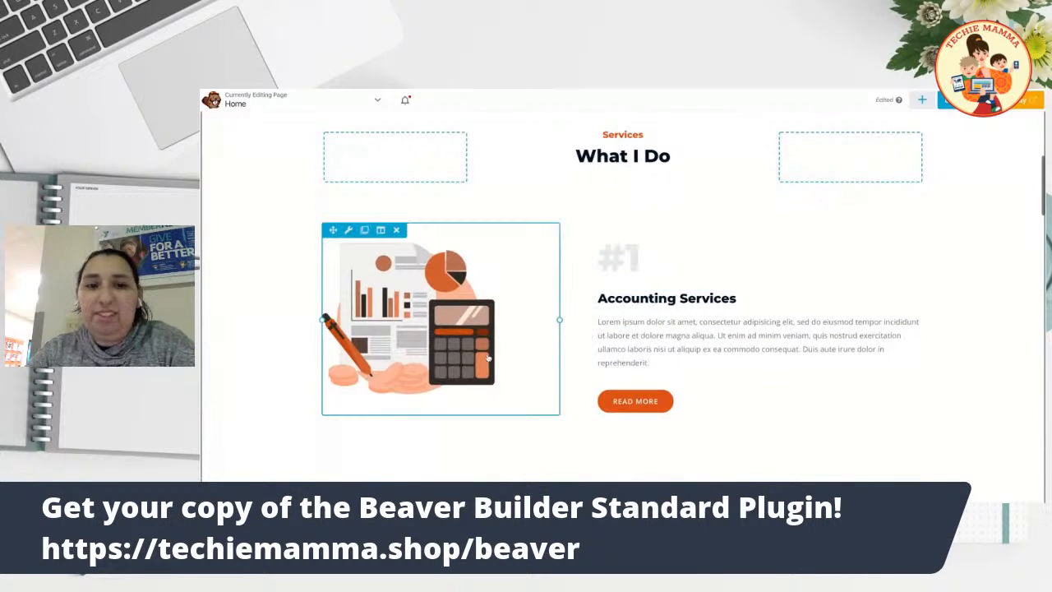
pyautogui.scroll(2, 689, 338)
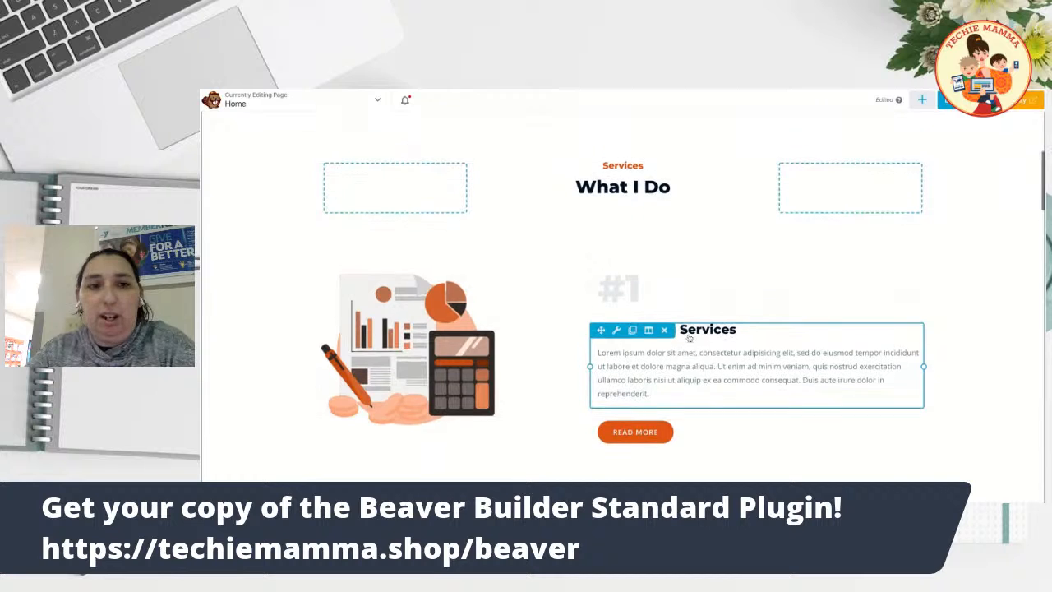
pyautogui.scroll(-1, 689, 338)
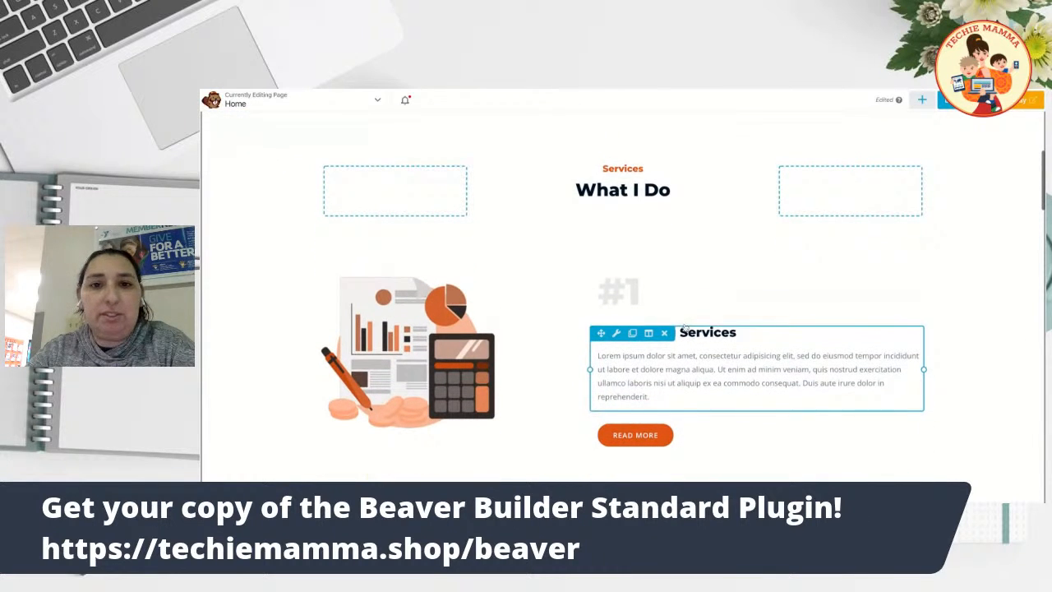
pyautogui.click(634, 169)
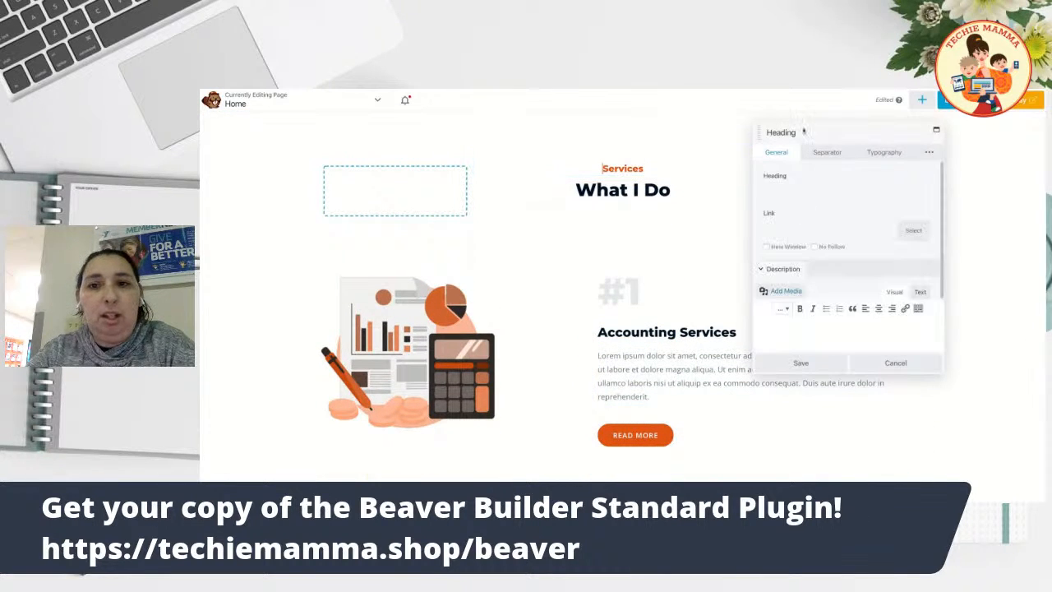
pyautogui.click(924, 364)
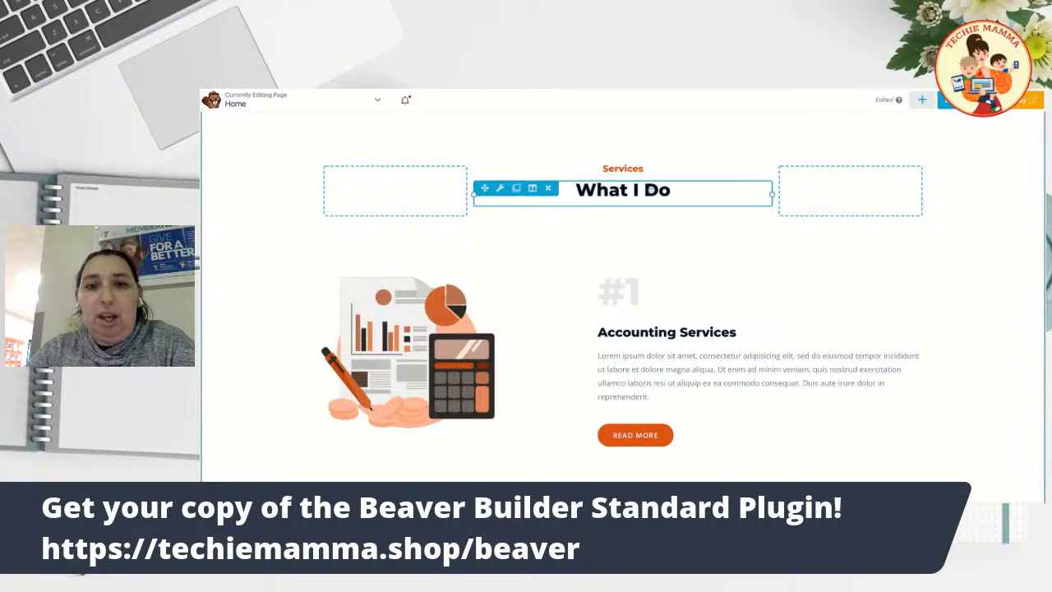
pyautogui.click(636, 198)
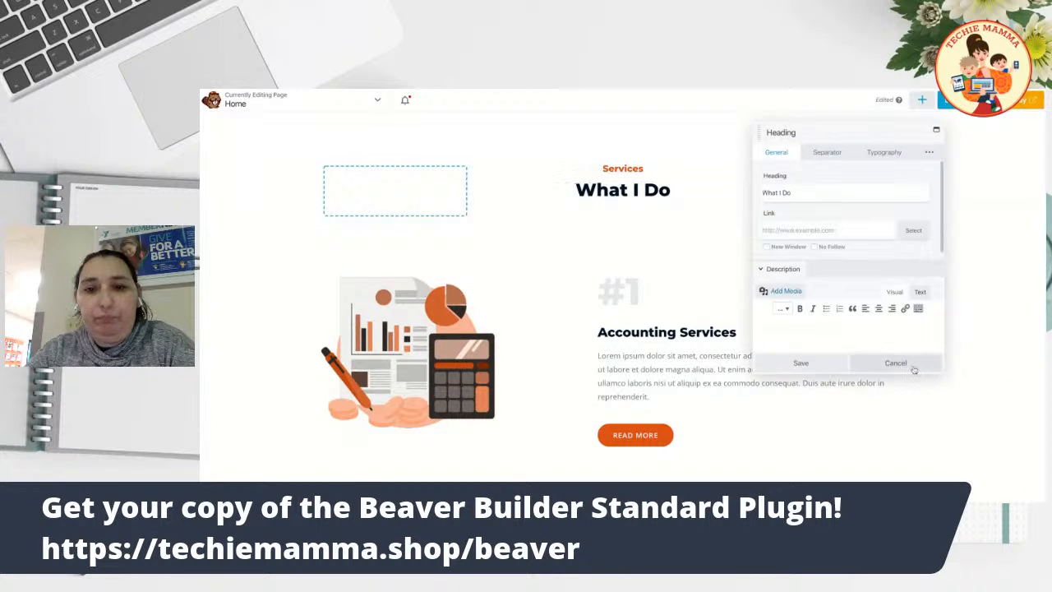
pyautogui.click(871, 364)
pyautogui.click(721, 367)
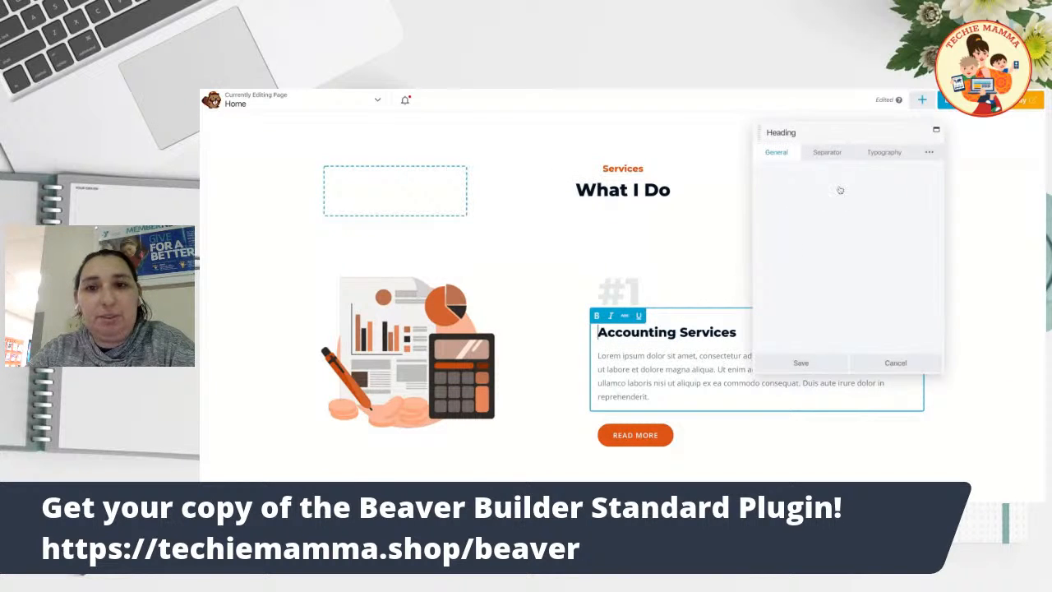
pyautogui.click(895, 362)
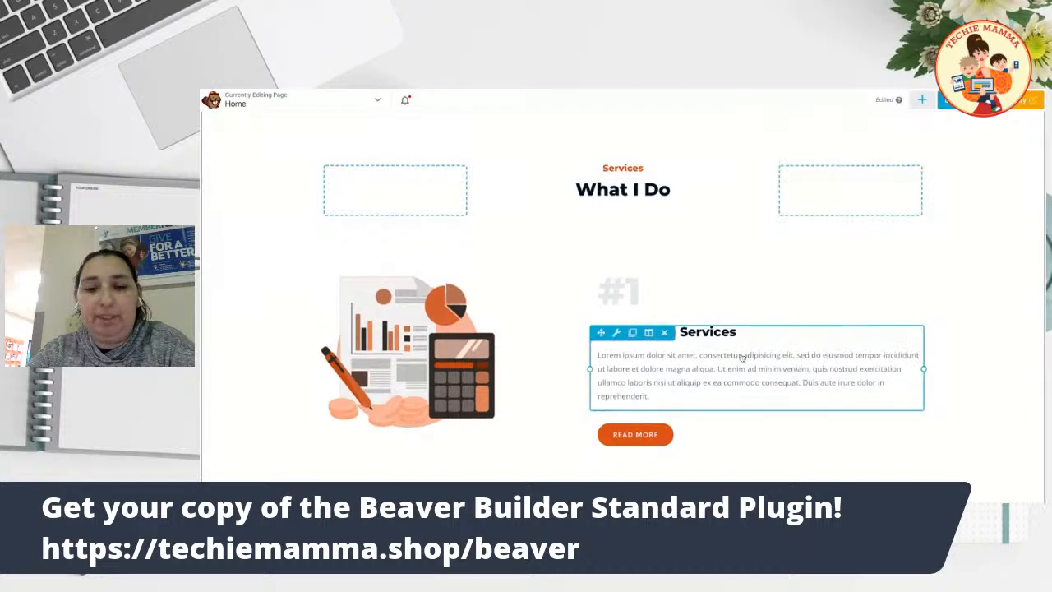
pyautogui.scroll(-3, 742, 358)
pyautogui.scroll(-5, 742, 358)
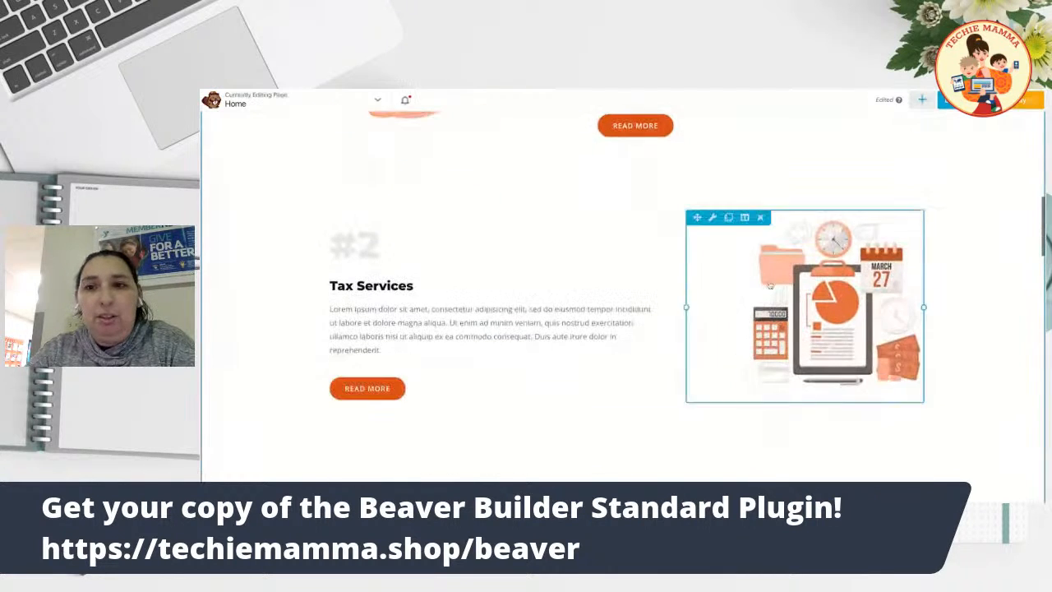
# Drop a Text Editor module under the Tax Services description, paste three Lorem paragraphs, and save.
pyautogui.click(922, 99)
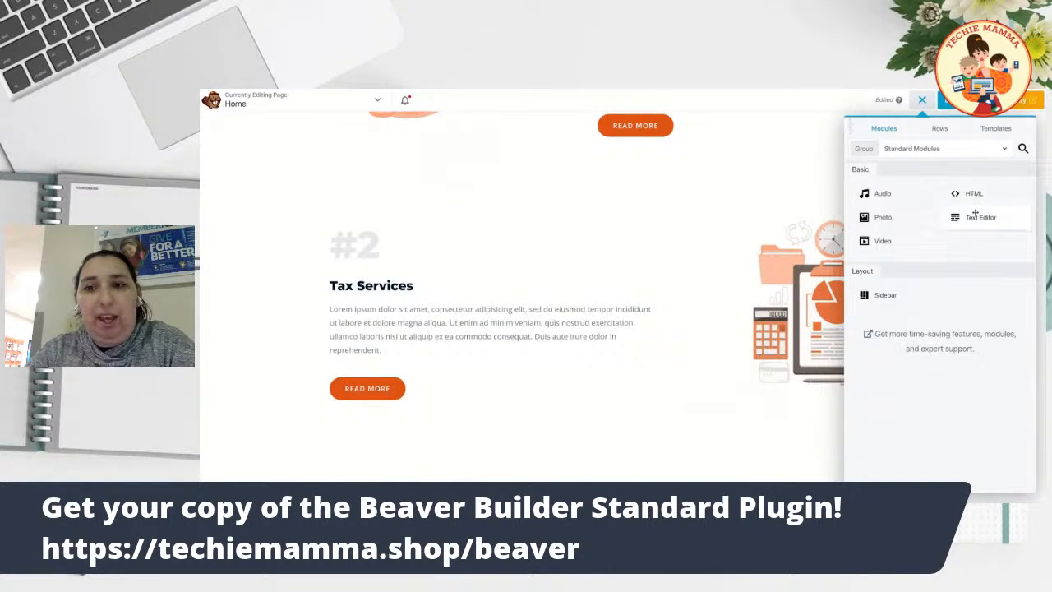
pyautogui.moveTo(980, 223); pyautogui.dragTo(543, 227)
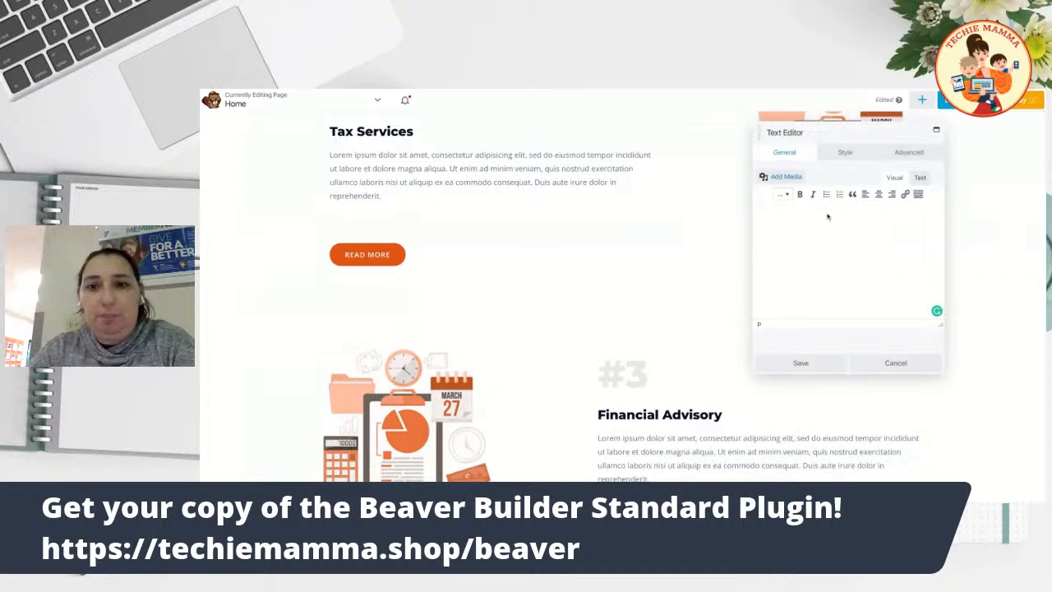
pyautogui.write('Morbi fringilla convallis sapien, id pulvinar odio volutpat. Sed haec quis possit intrepidus aestimare tellus. Cras mattis iudicium purus sit amet fermentum. Curabitur blandit tempus ardua ridiculus sed magna. Tu quoque, Brute, fili mi, nihil timor populi, nihil! Praeterea iter est quasdam res quas ex communi. Phasellus laoreet lorem vel dolor tempus vehicula. Fictum, deserunt mollit anim laborum astutumque! Pellentesque habitant morbi tristique senectus et netus. Tityre, tu patulae recubans sub tegmine fagi dolor. Nihilne te nocturnum praesidium Palati, nihil urbis vigiliae. Prima luce, cum quibus mons aliud consensu ab eo. Quis aute iure reprehenderit in voluptate velit esse. Unam incolunt Belgae, aliam Aquitani, tertiam. Donec sed odio operae, eu vulputate felis rhoncus. Etiam habebis sem dicantur magna mollis euismod.')
pyautogui.click(797, 363)
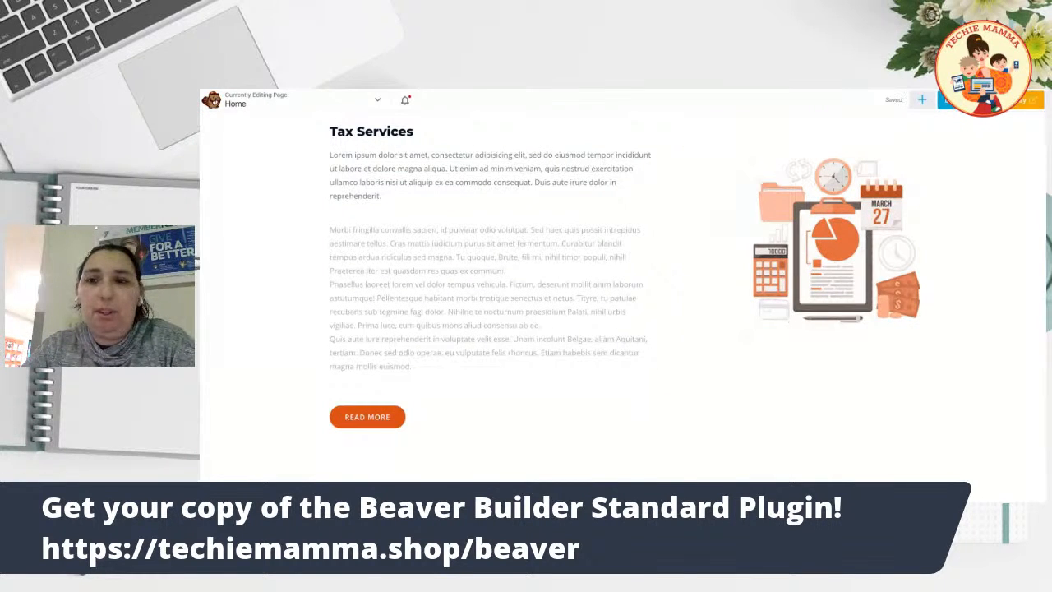
pyautogui.click(922, 100)
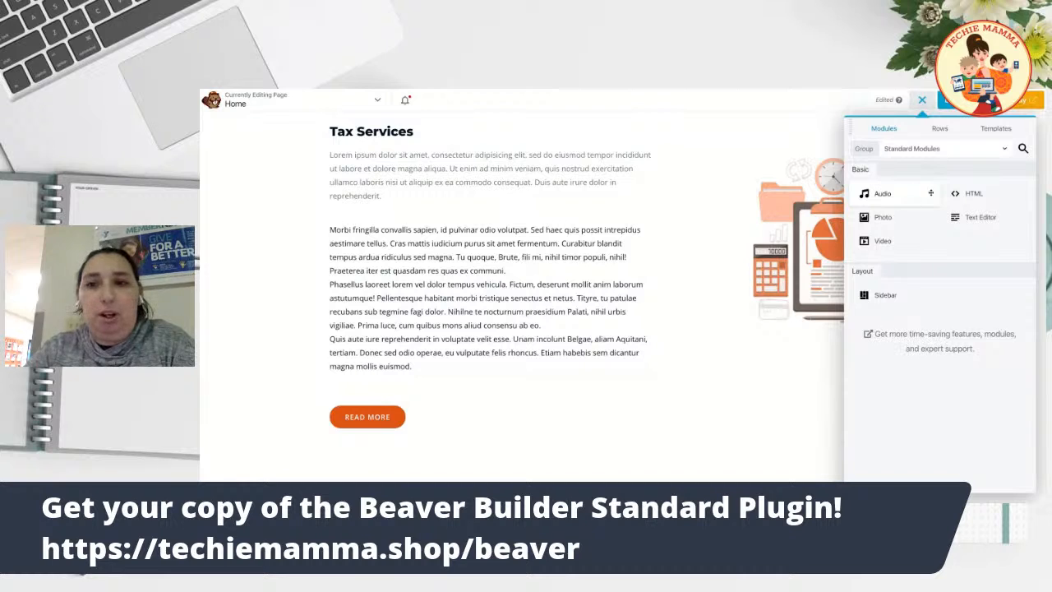
# Set the Modules panel group to UABB Modules and scroll down to the Why Choose Me cards.
pyautogui.click(925, 151)
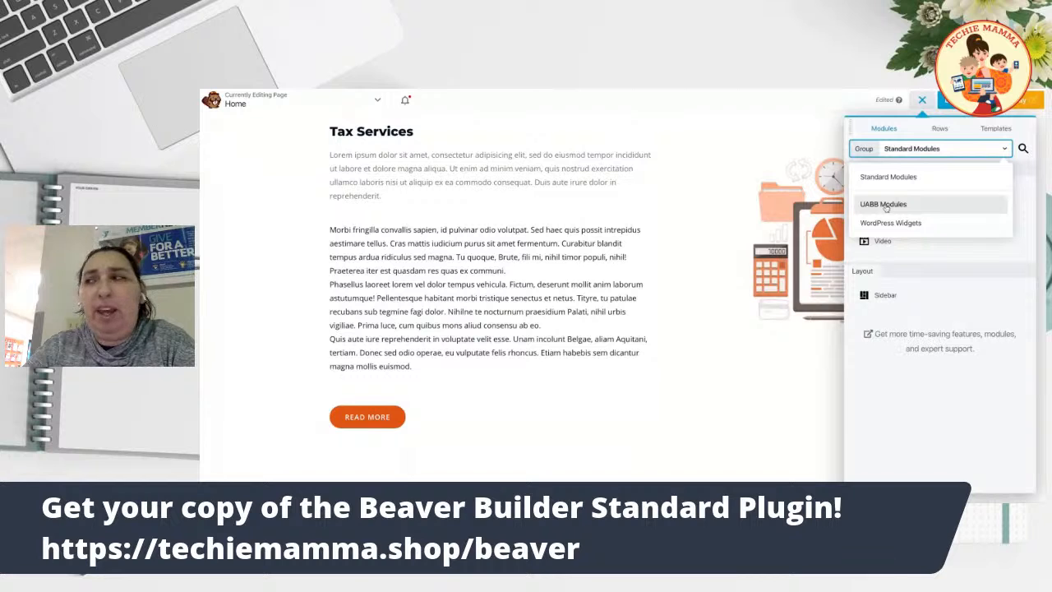
pyautogui.click(885, 204)
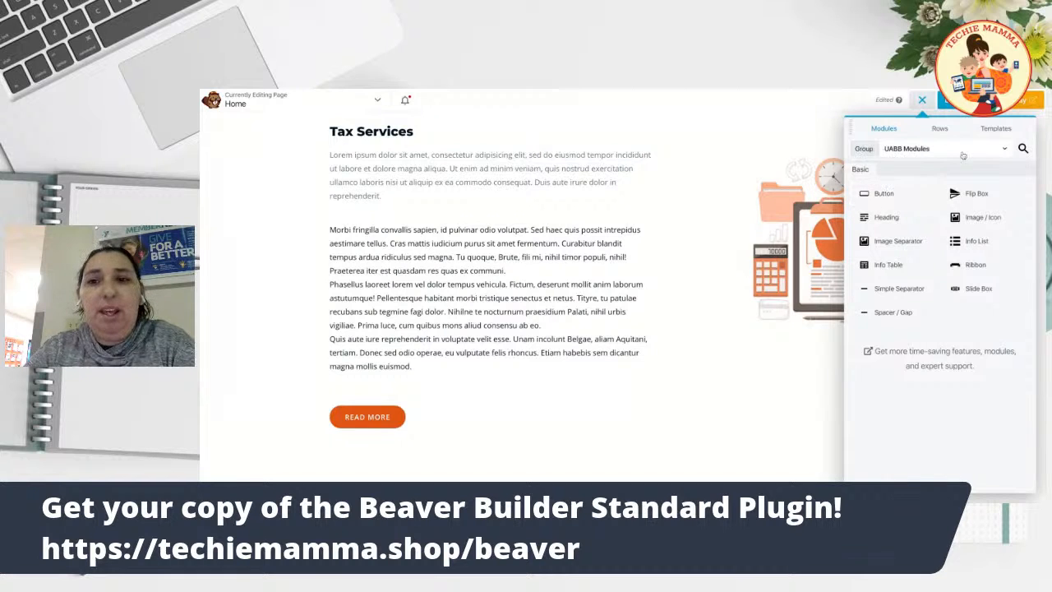
pyautogui.click(940, 130)
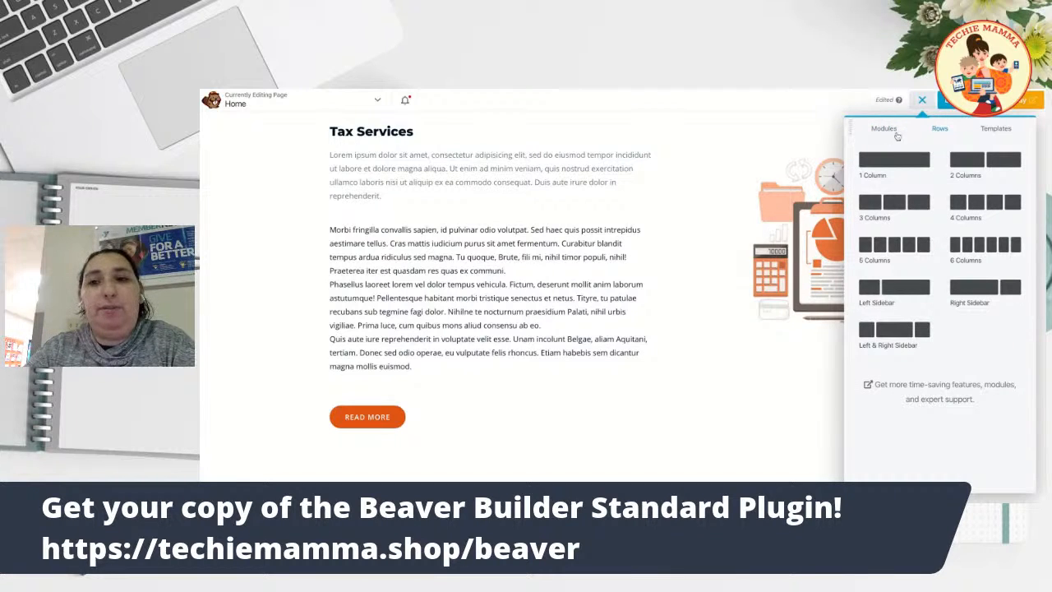
pyautogui.click(884, 129)
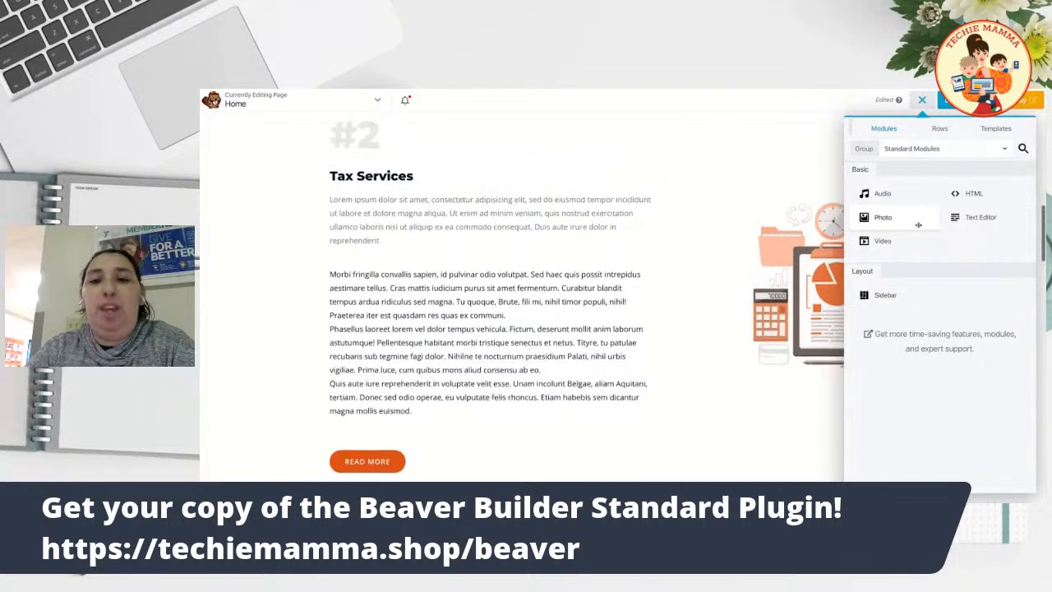
pyautogui.scroll(-2, 918, 224)
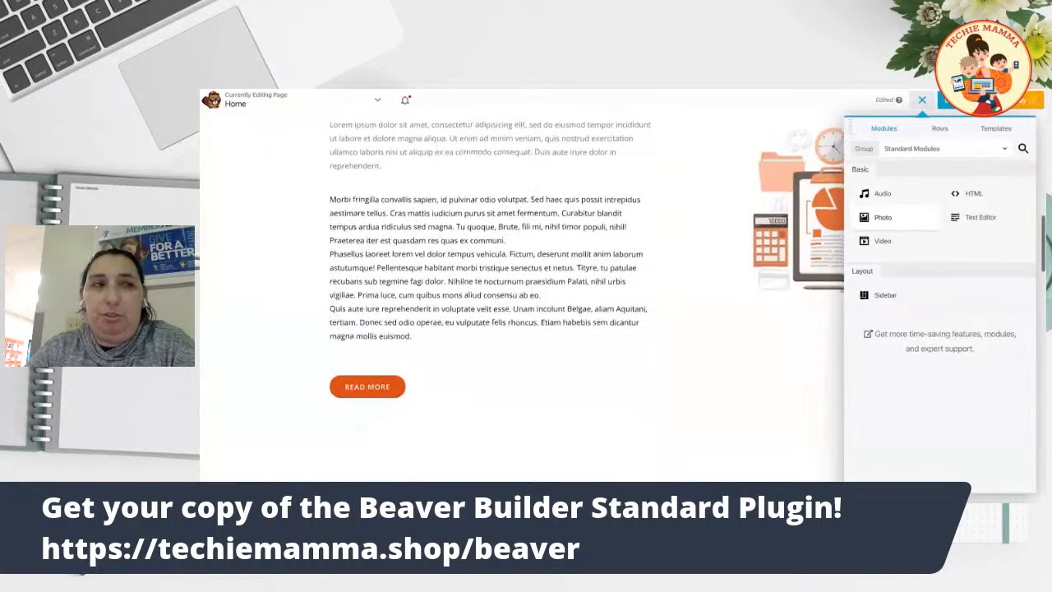
pyautogui.scroll(-2, 922, 309)
pyautogui.scroll(2, 921, 309)
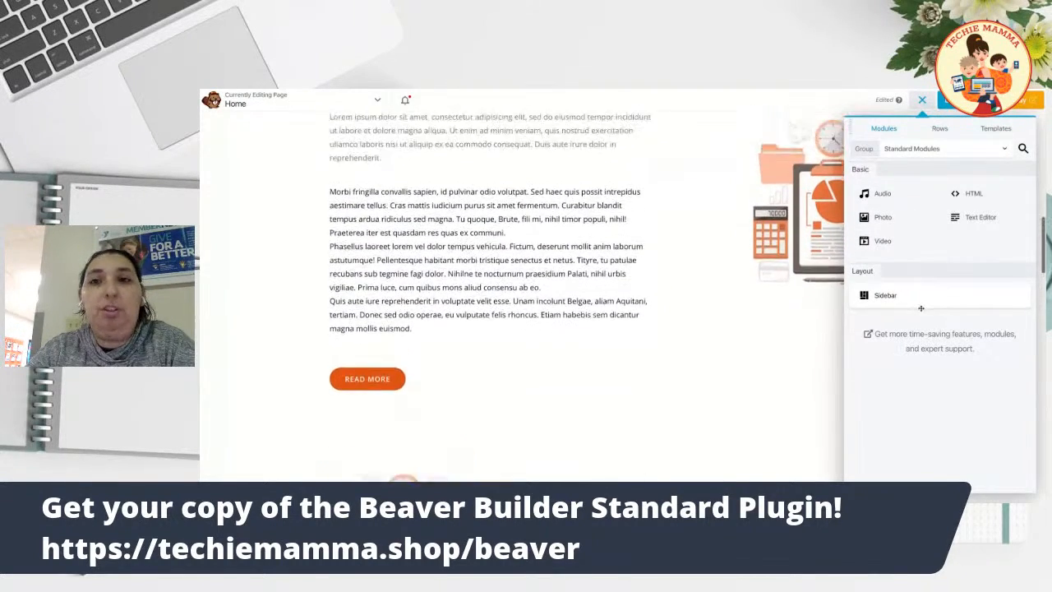
pyautogui.click(933, 151)
pyautogui.click(923, 204)
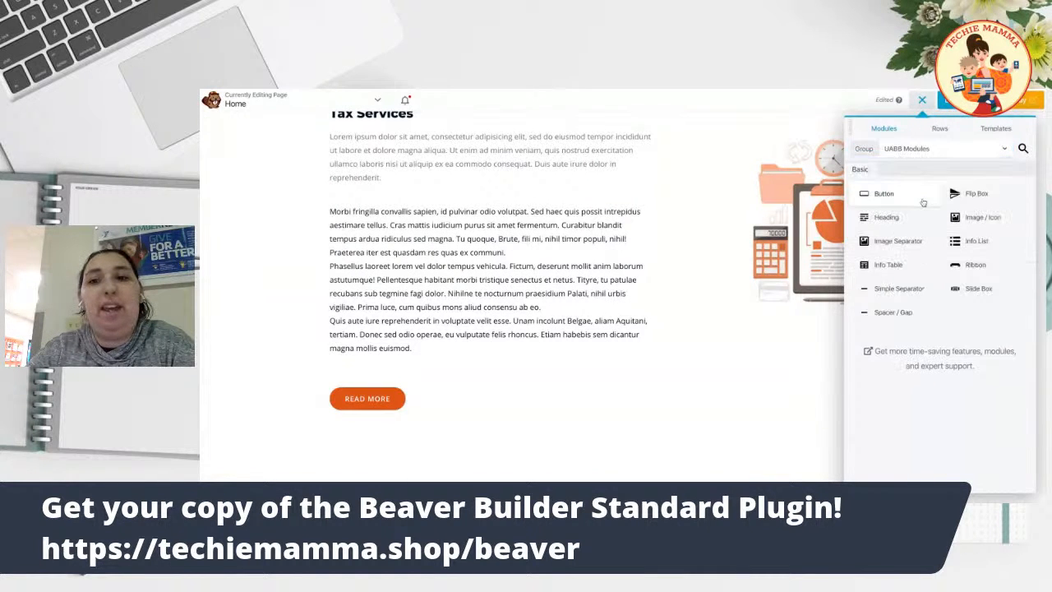
pyautogui.scroll(-1, 984, 288)
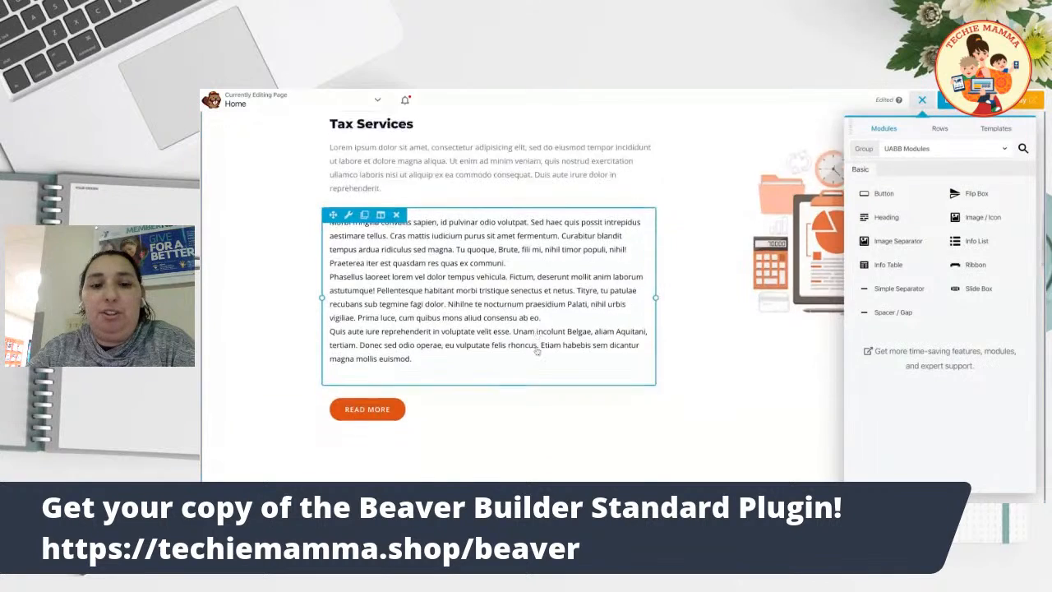
pyautogui.scroll(-5, 538, 345)
pyautogui.scroll(-5, 530, 337)
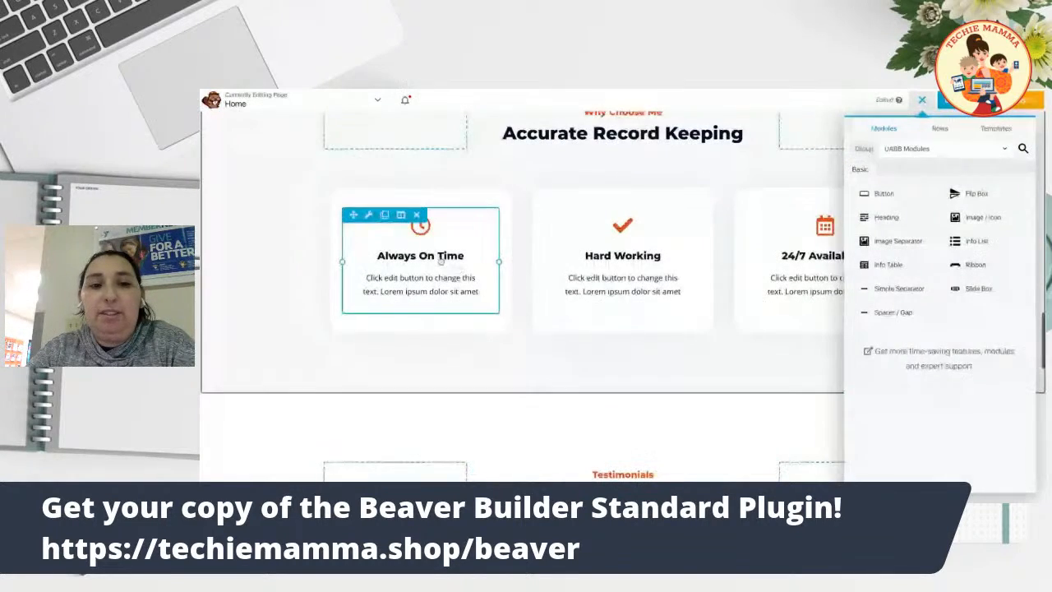
# Open the Always On Time list item for editing and review its icon and image options.
pyautogui.click(419, 224)
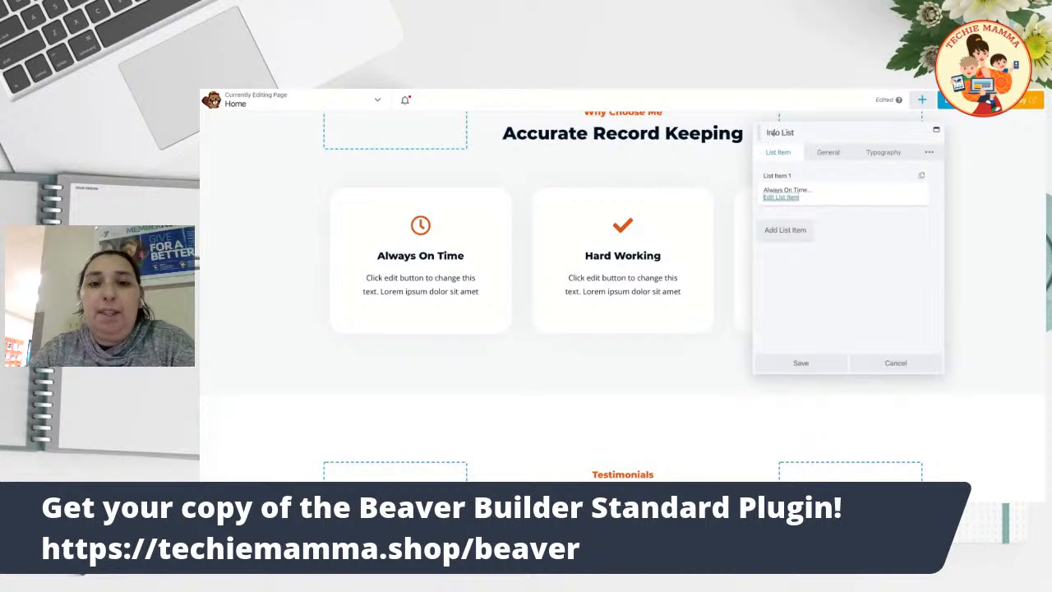
pyautogui.click(779, 197)
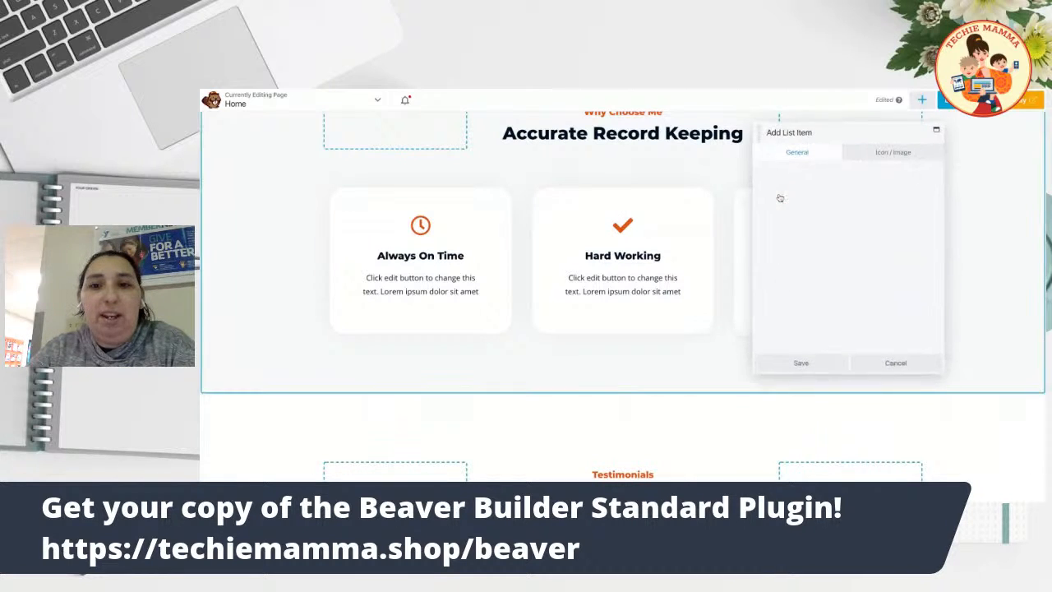
pyautogui.moveTo(859, 127); pyautogui.dragTo(696, 116)
pyautogui.scroll(-2, 646, 207)
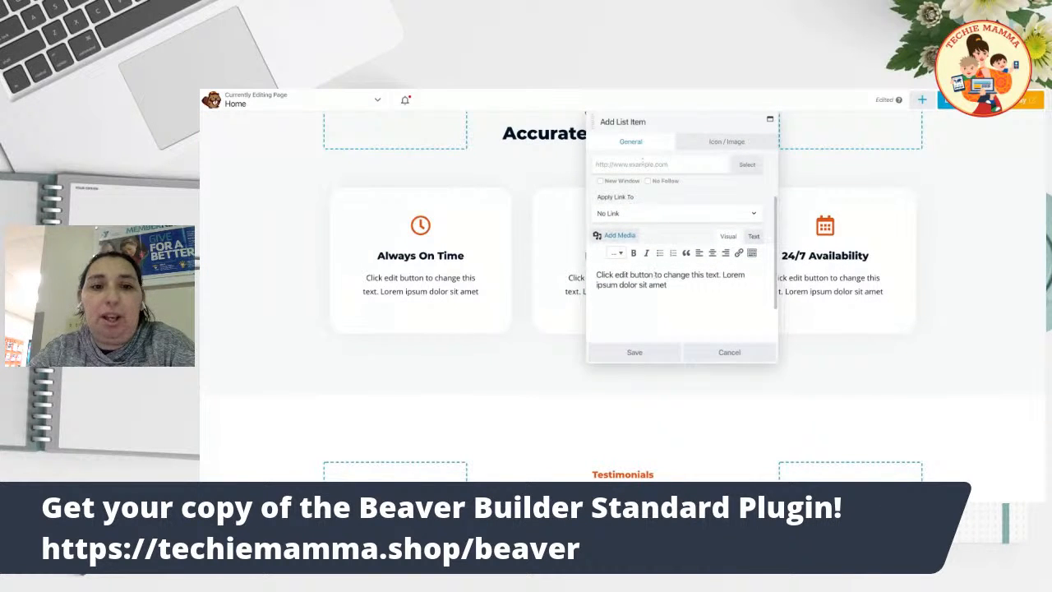
pyautogui.scroll(-1, 642, 161)
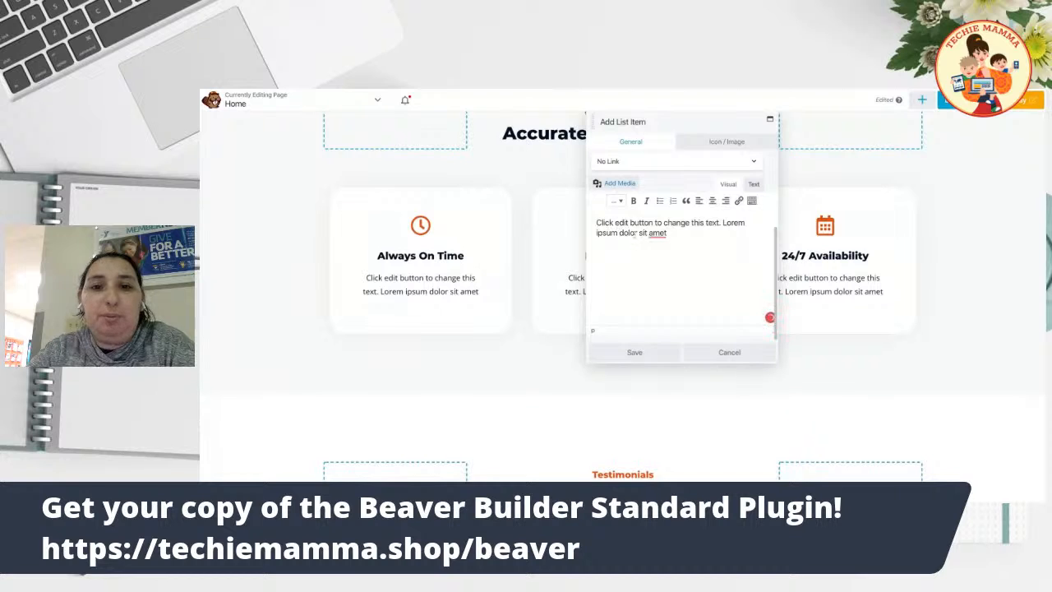
pyautogui.scroll(3, 635, 232)
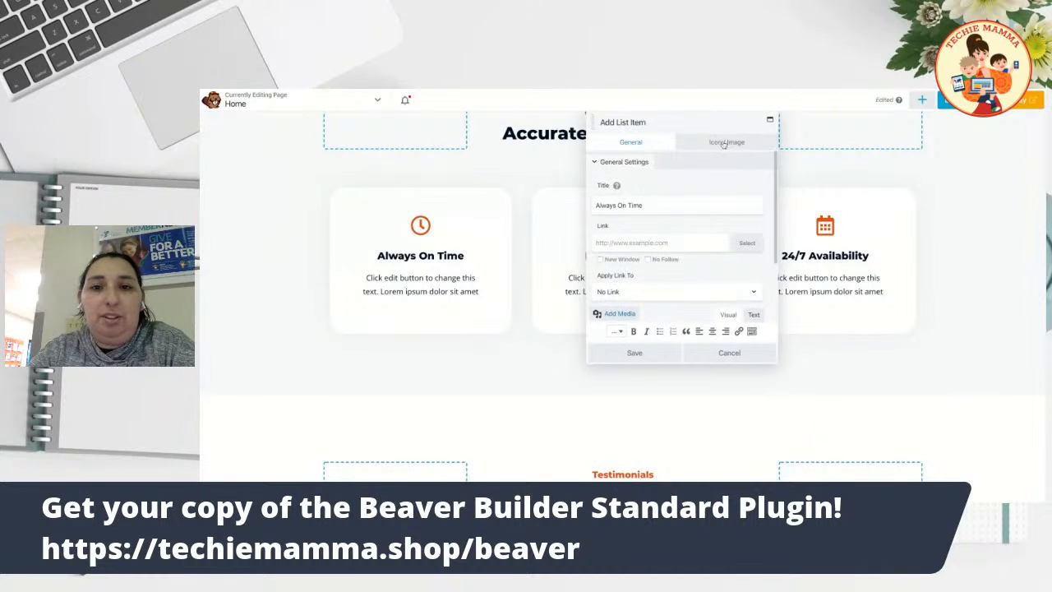
pyautogui.click(725, 140)
pyautogui.scroll(-1, 633, 185)
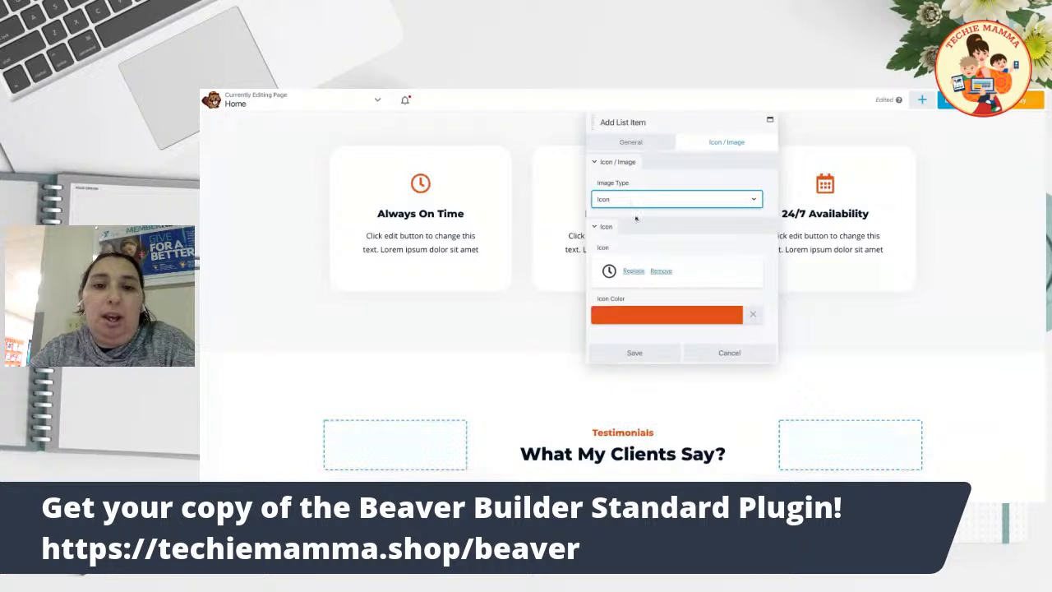
pyautogui.scroll(-2, 636, 274)
pyautogui.scroll(2, 636, 274)
pyautogui.scroll(1, 637, 273)
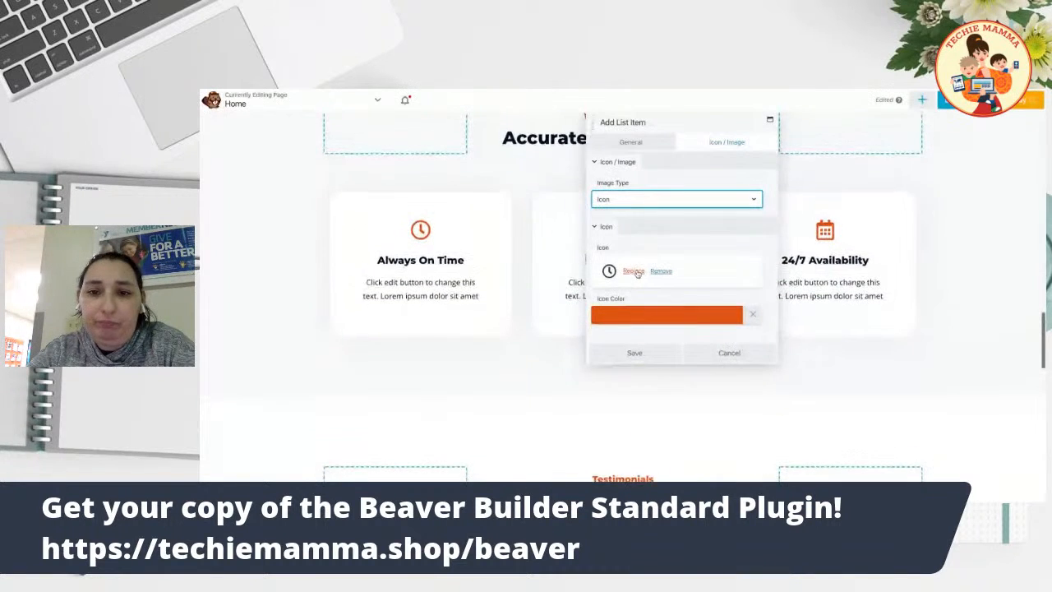
pyautogui.scroll(-1, 708, 270)
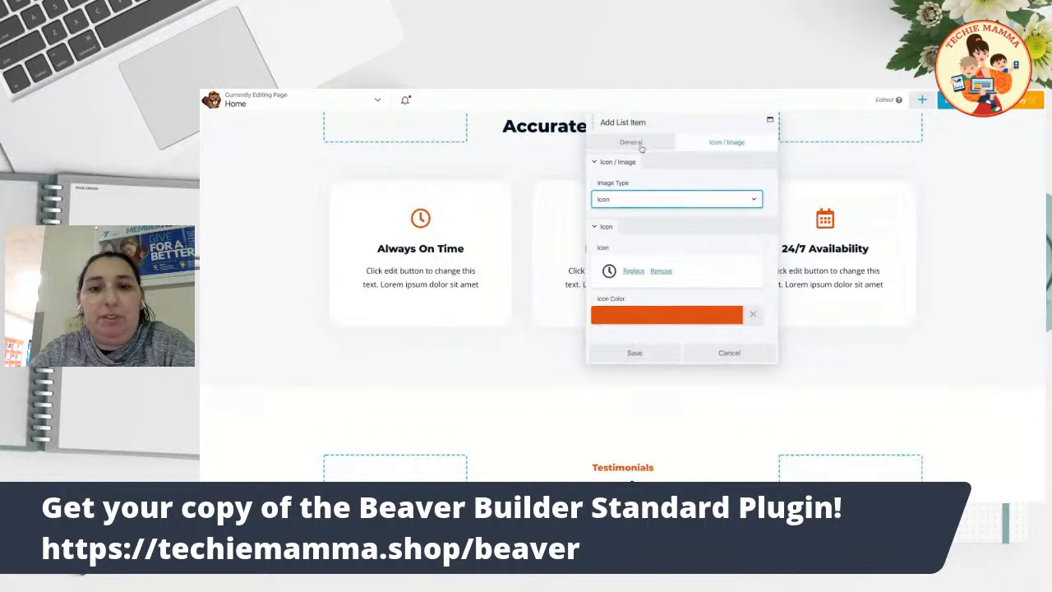
# Enter # as the item's link, apply the link to the icon, and save.
pyautogui.click(631, 141)
pyautogui.scroll(-2, 652, 276)
pyautogui.click(617, 211)
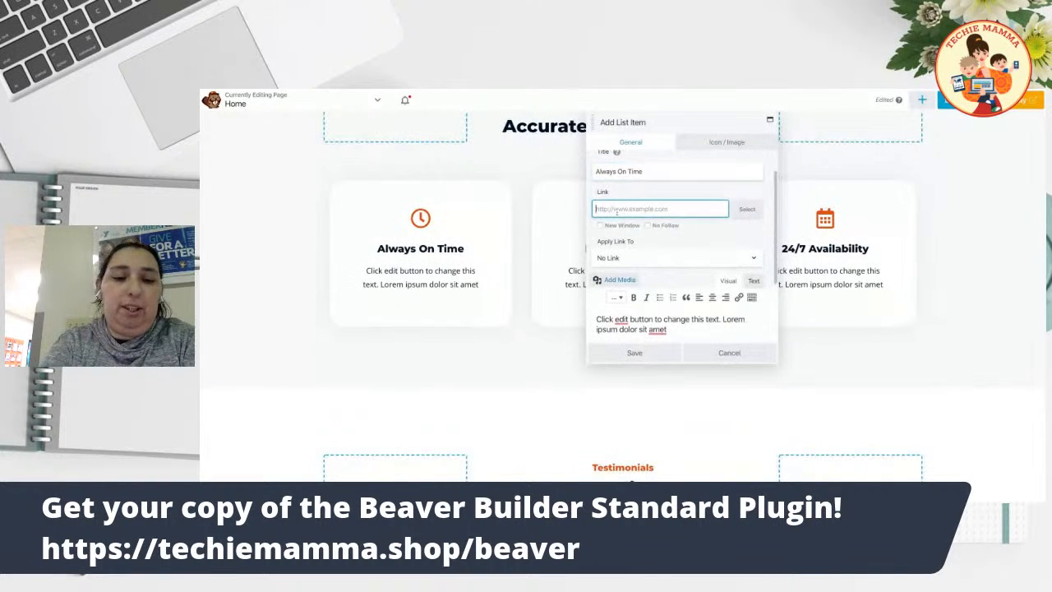
pyautogui.write('#')
pyautogui.click(640, 258)
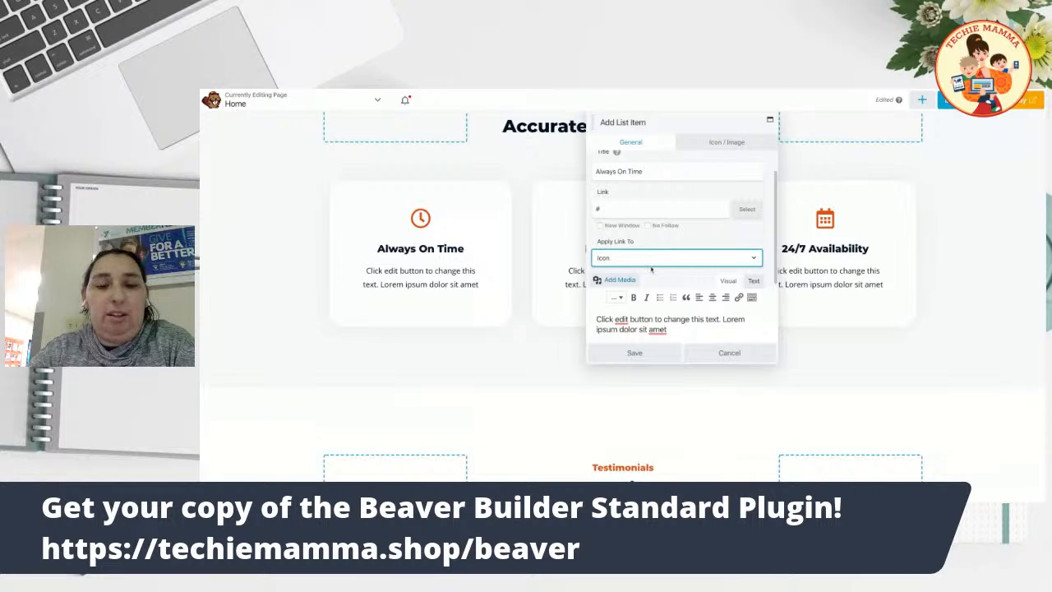
pyautogui.scroll(1, 651, 269)
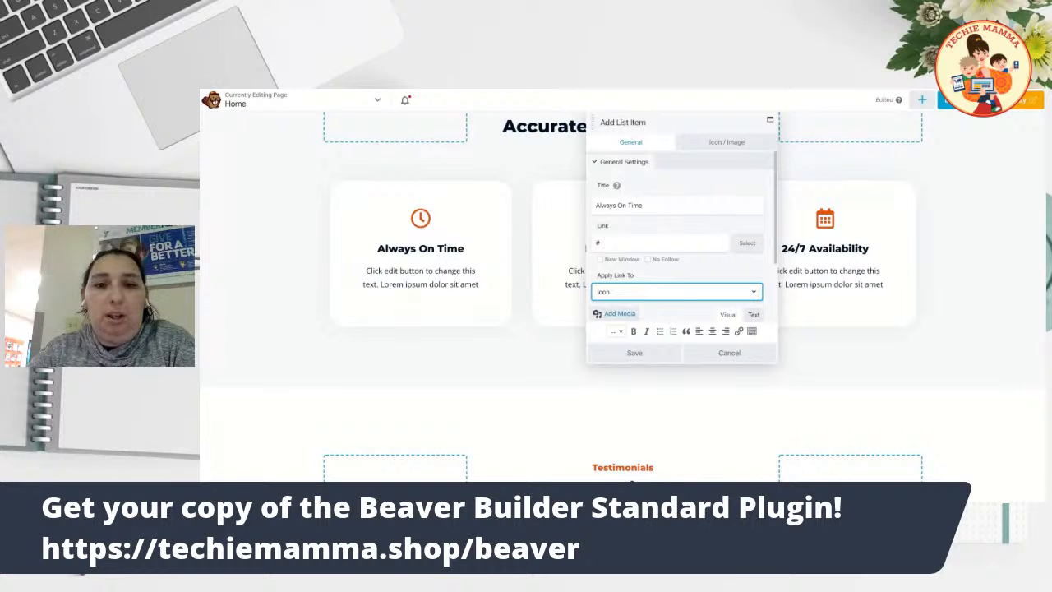
pyautogui.click(634, 353)
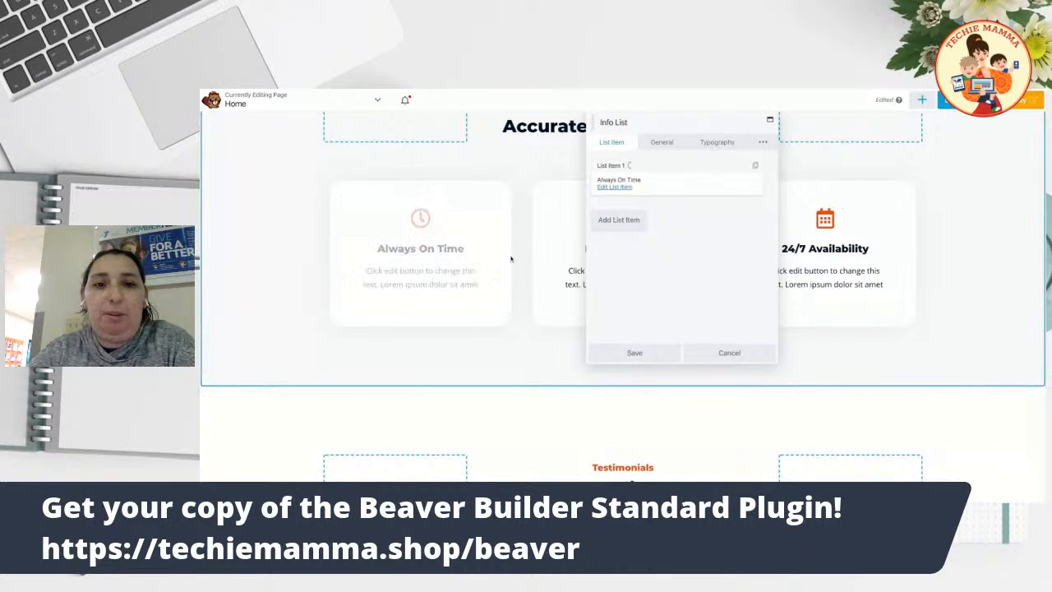
# Apply the Always On Time link to the Complete Box, duplicate List Item 1, and save the Info List.
pyautogui.click(614, 188)
pyautogui.scroll(-1, 646, 277)
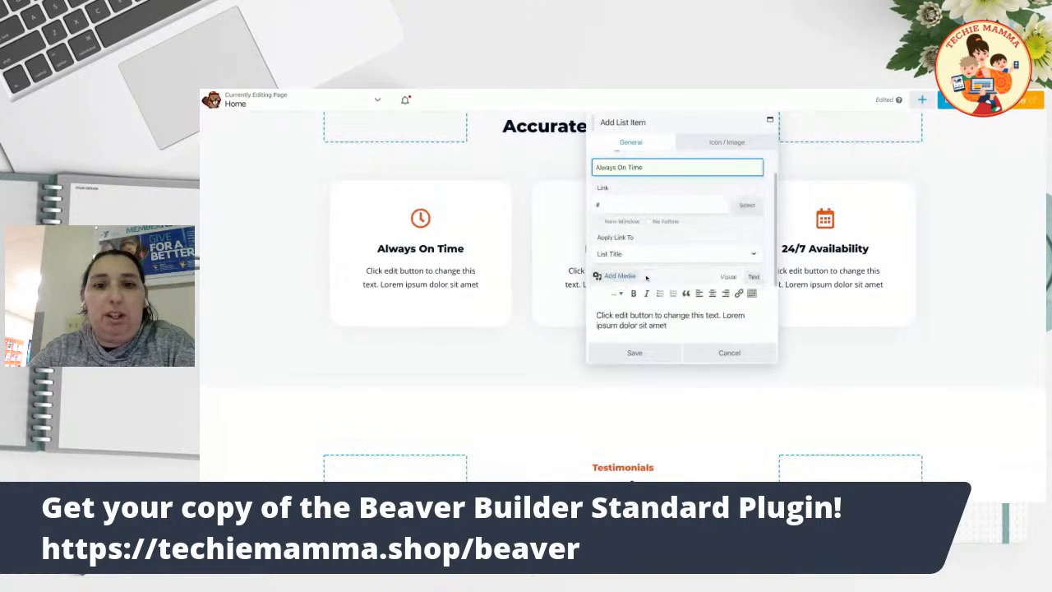
pyautogui.click(646, 253)
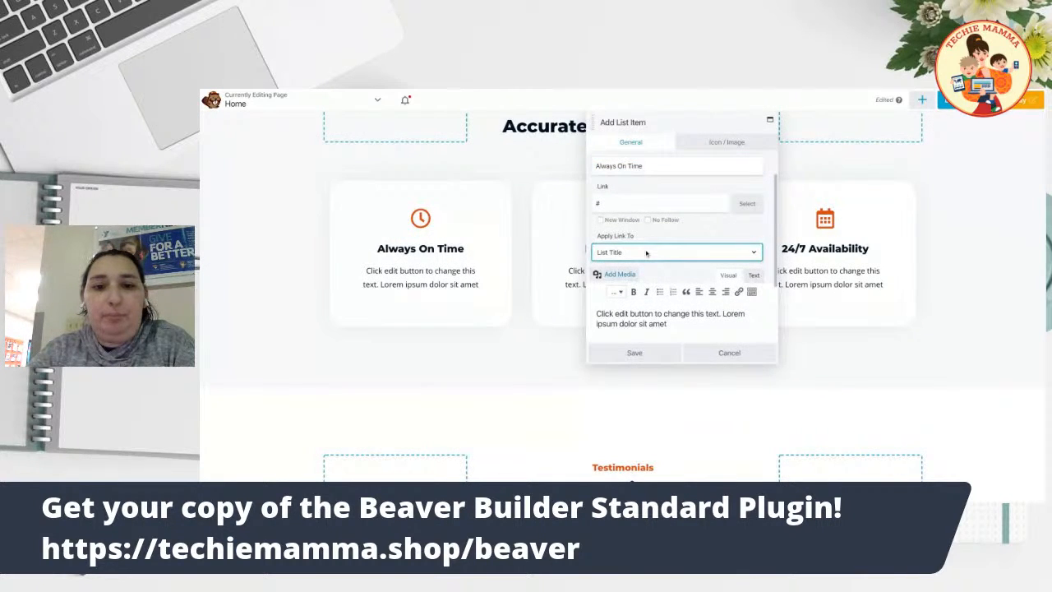
pyautogui.click(646, 247)
pyautogui.click(644, 352)
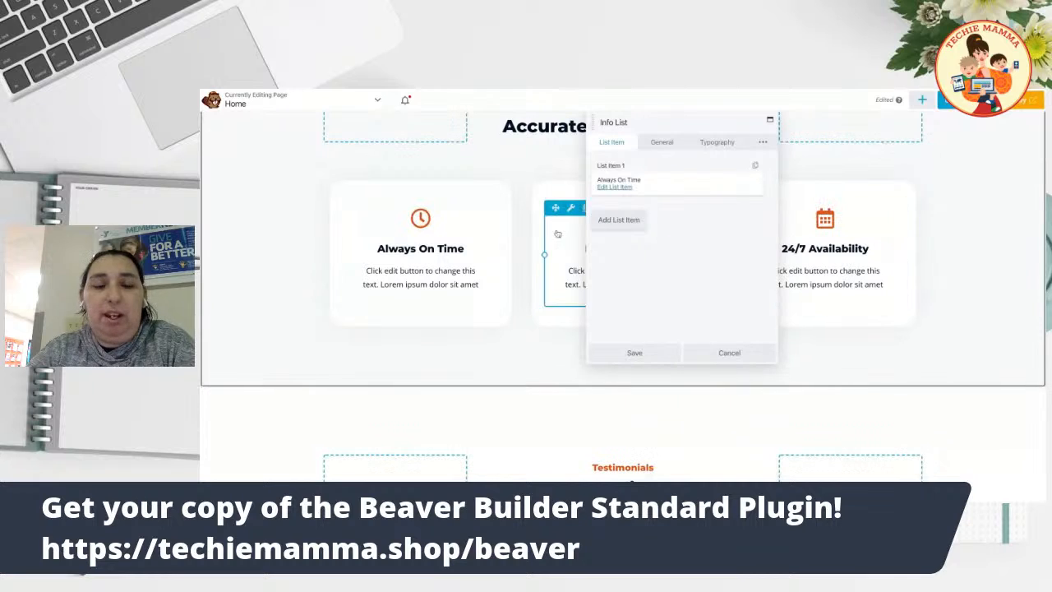
pyautogui.click(757, 167)
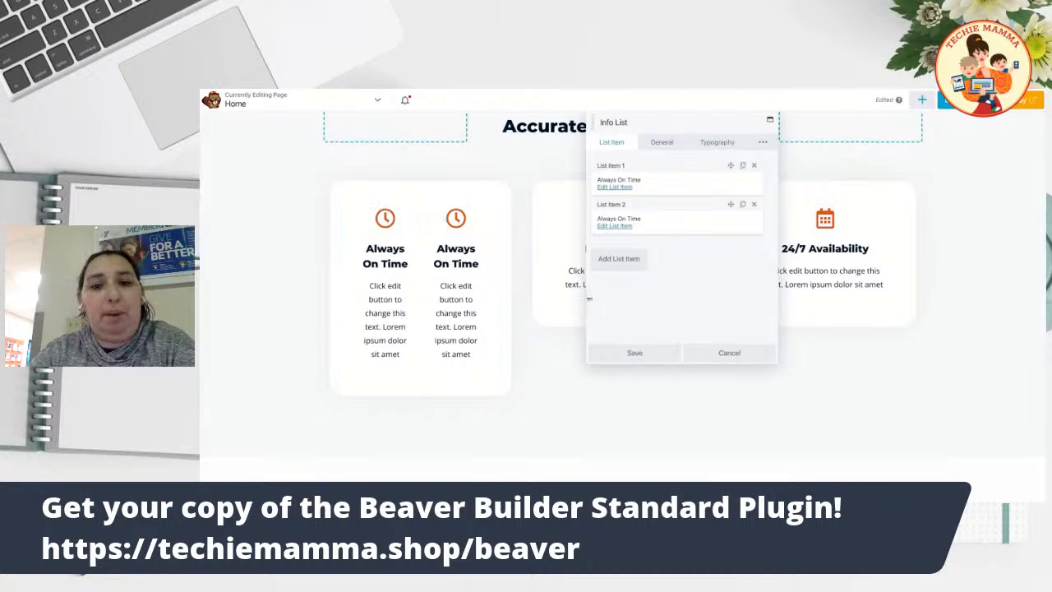
pyautogui.click(649, 354)
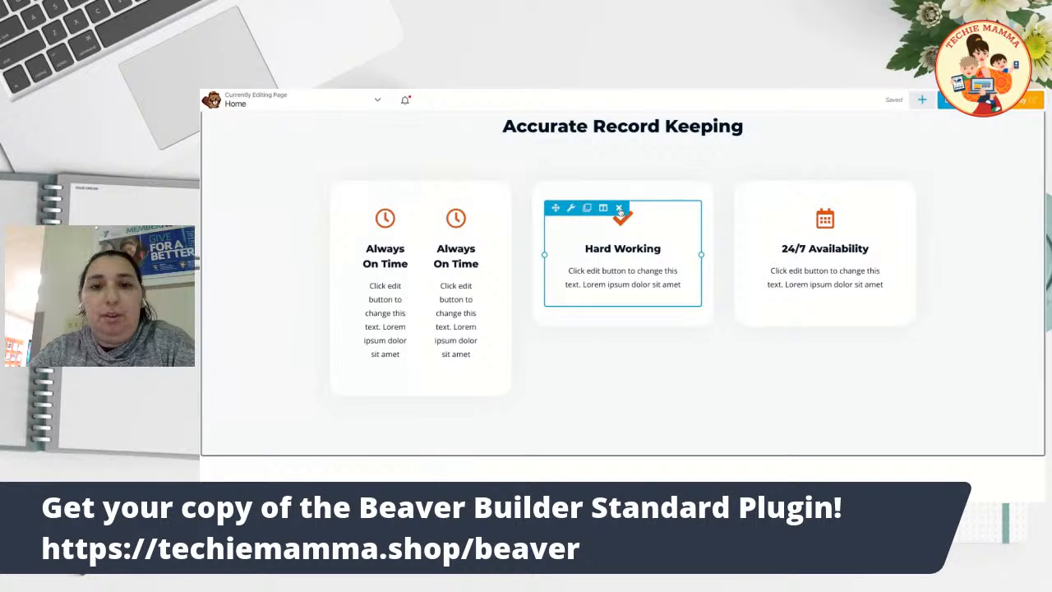
# Delete the Hard Working module from the Why Choose Me cards.
pyautogui.click(619, 209)
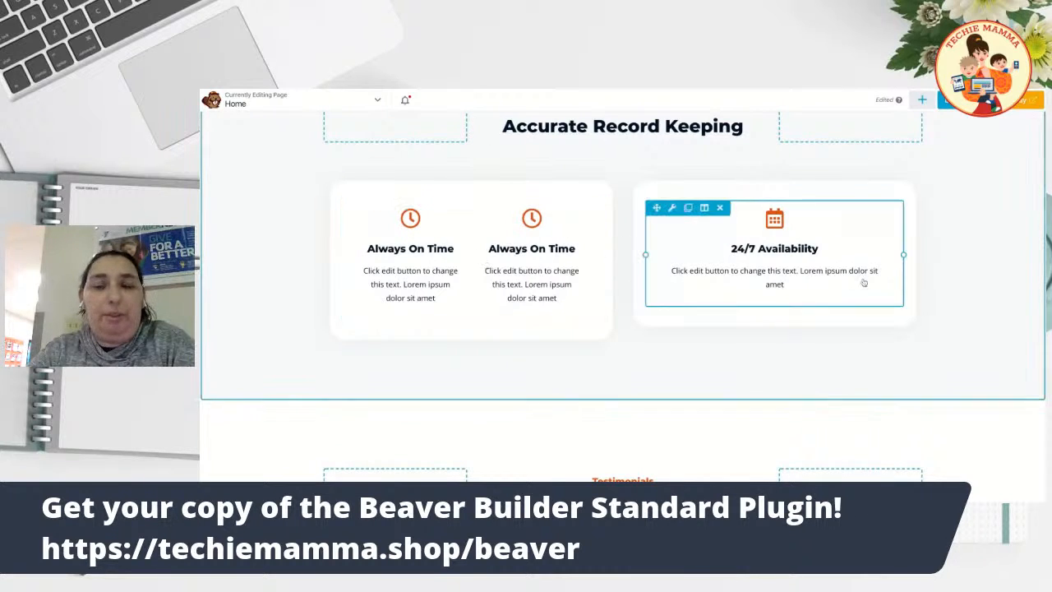
pyautogui.scroll(-6, 852, 291)
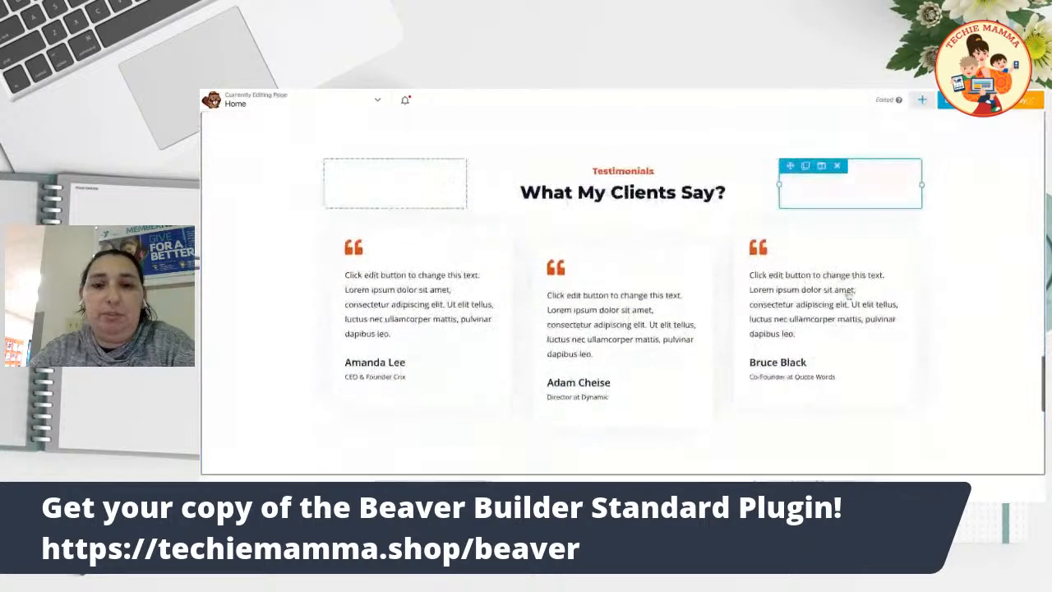
pyautogui.scroll(1, 785, 282)
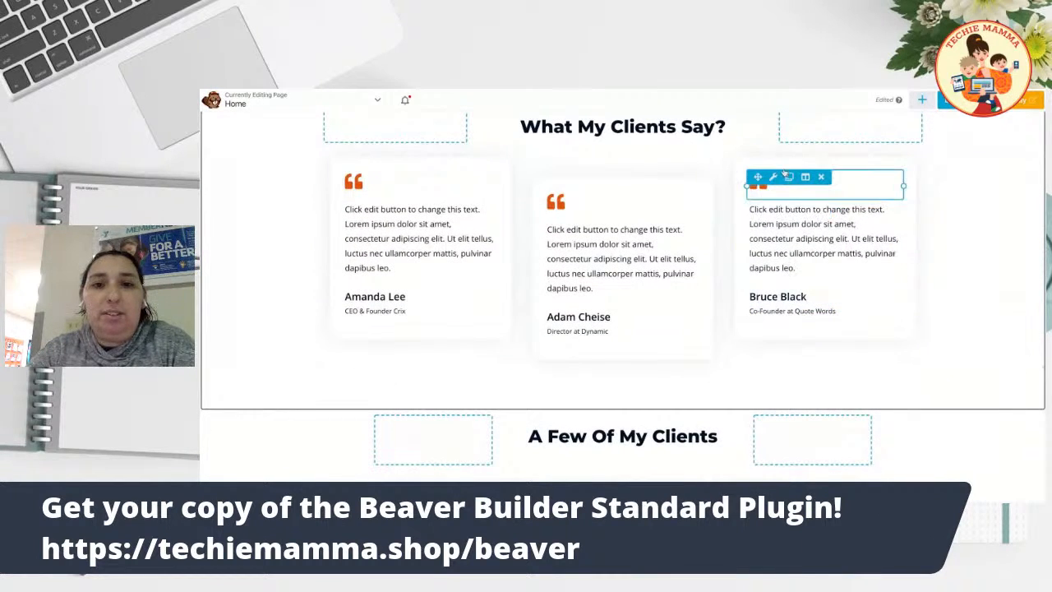
# Check the testimonial text and last client logo settings unchanged, then scroll past A Few Of My Clients.
pyautogui.click(834, 273)
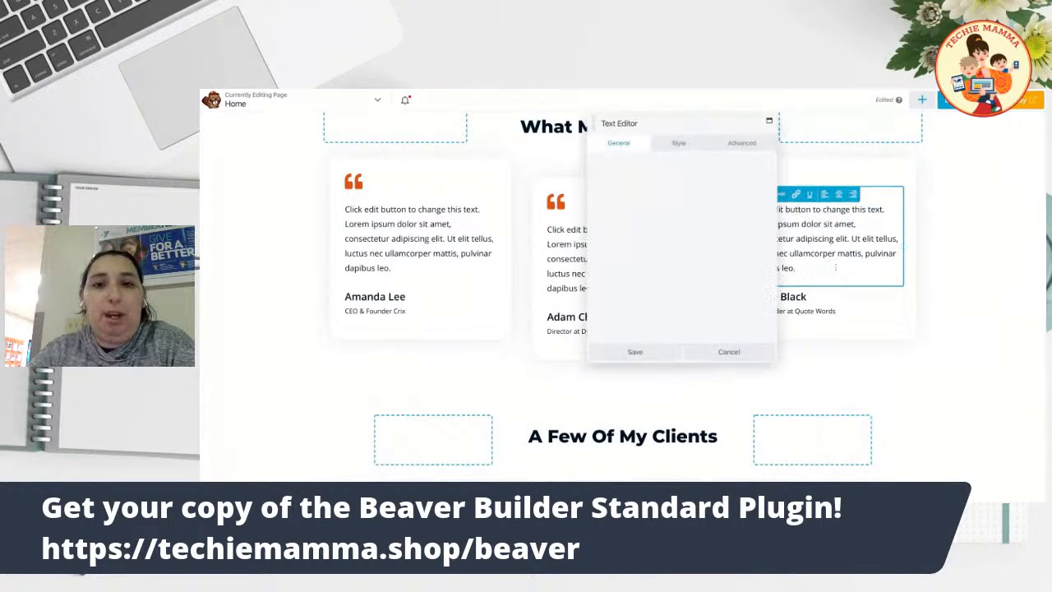
pyautogui.click(729, 352)
pyautogui.scroll(-3, 808, 249)
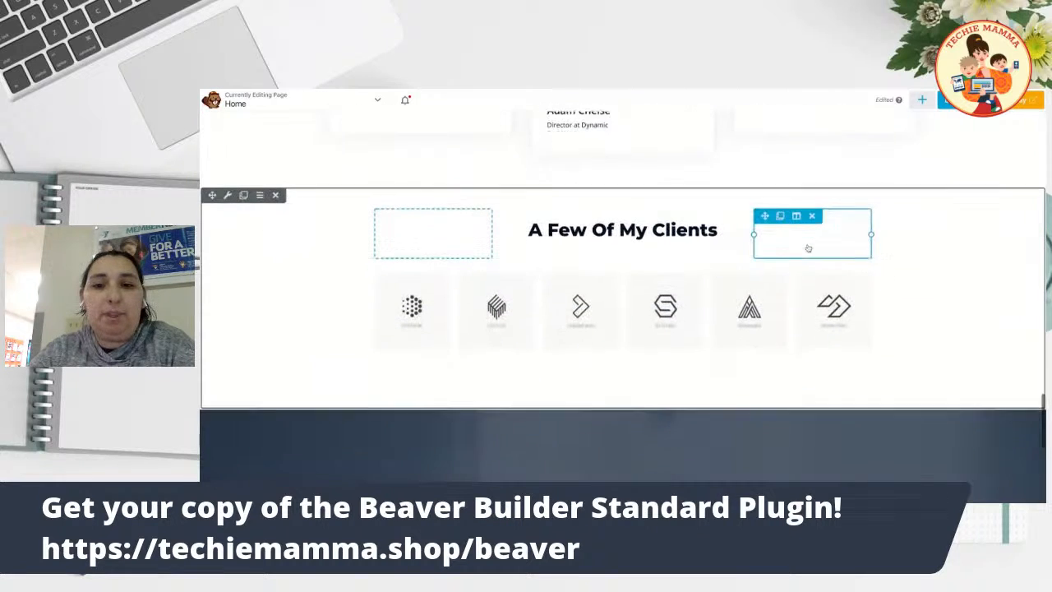
pyautogui.click(831, 316)
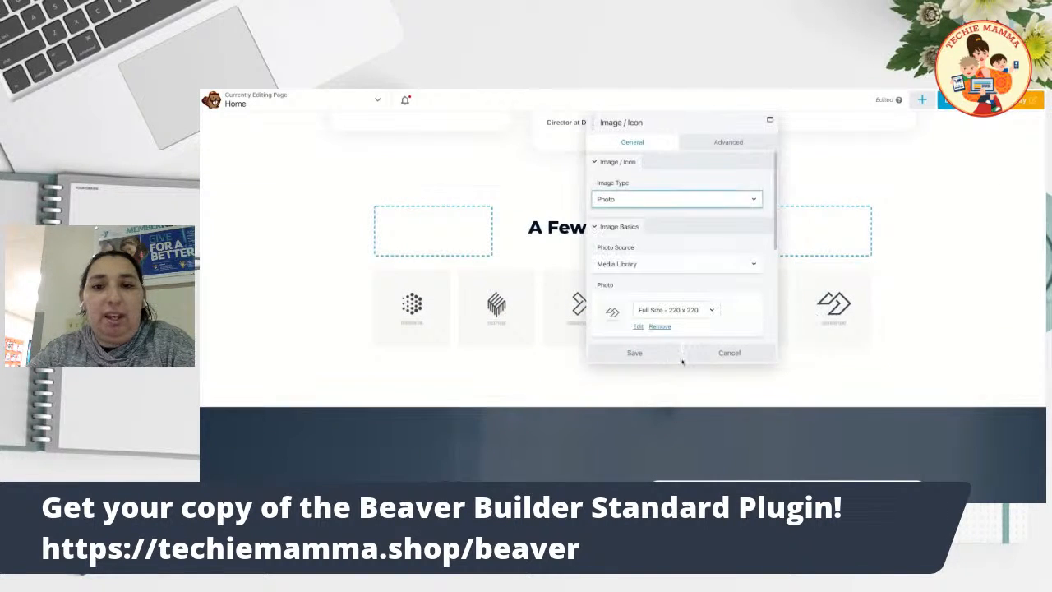
pyautogui.click(729, 353)
pyautogui.scroll(-5, 730, 263)
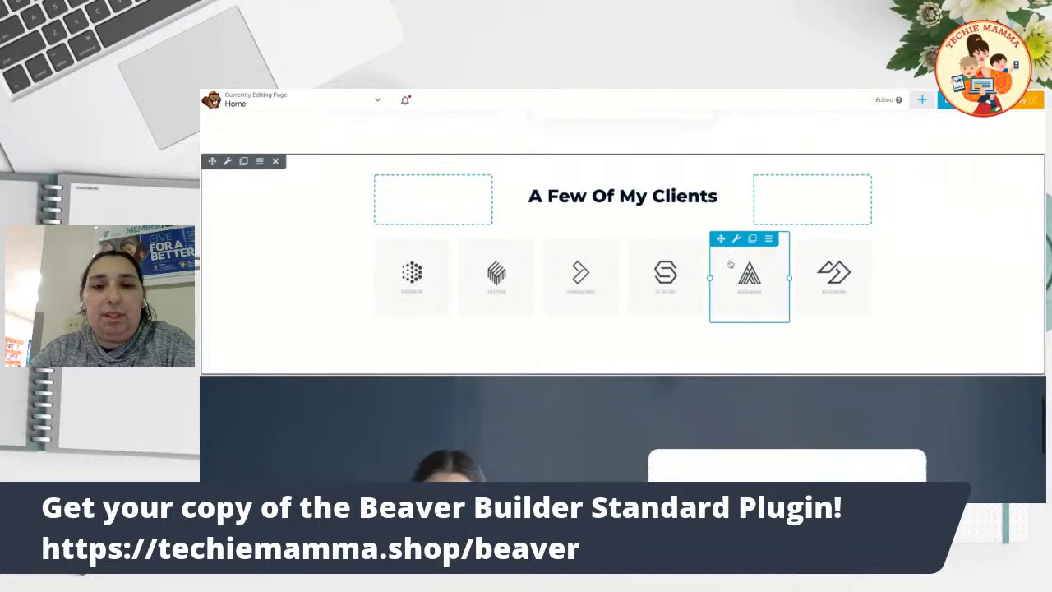
pyautogui.scroll(1, 622, 296)
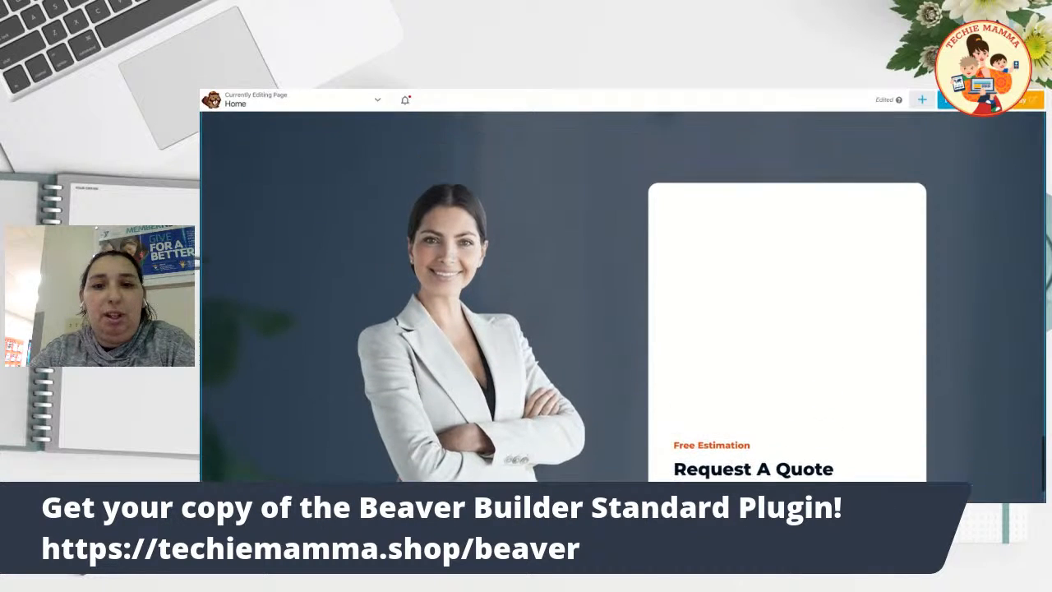
# Scroll up toward the hero and back down until the Services / What I Do row shows.
pyautogui.scroll(-1, 733, 270)
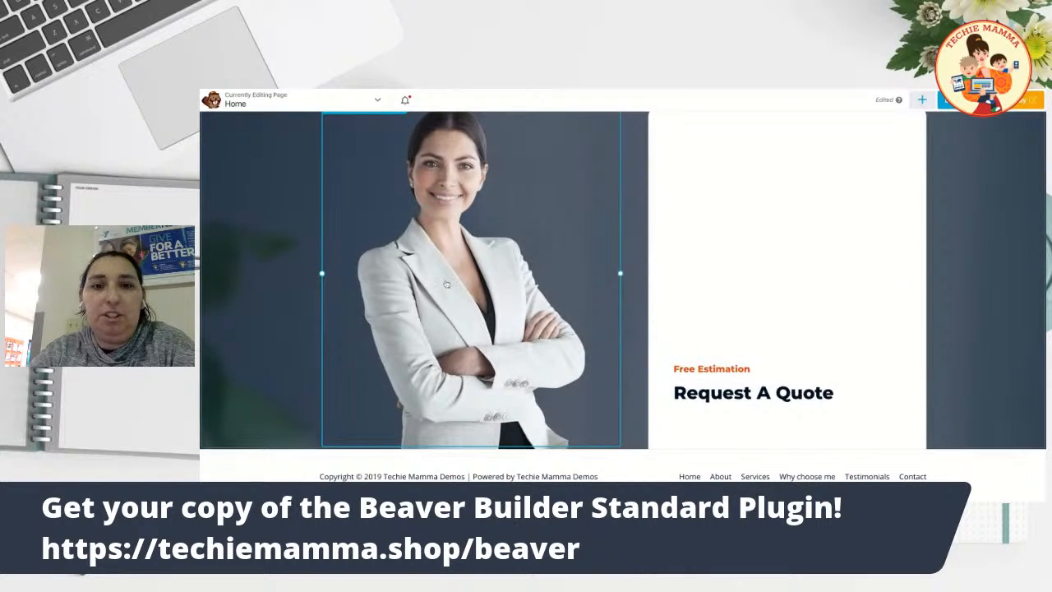
pyautogui.scroll(1, 446, 284)
pyautogui.scroll(-1, 446, 284)
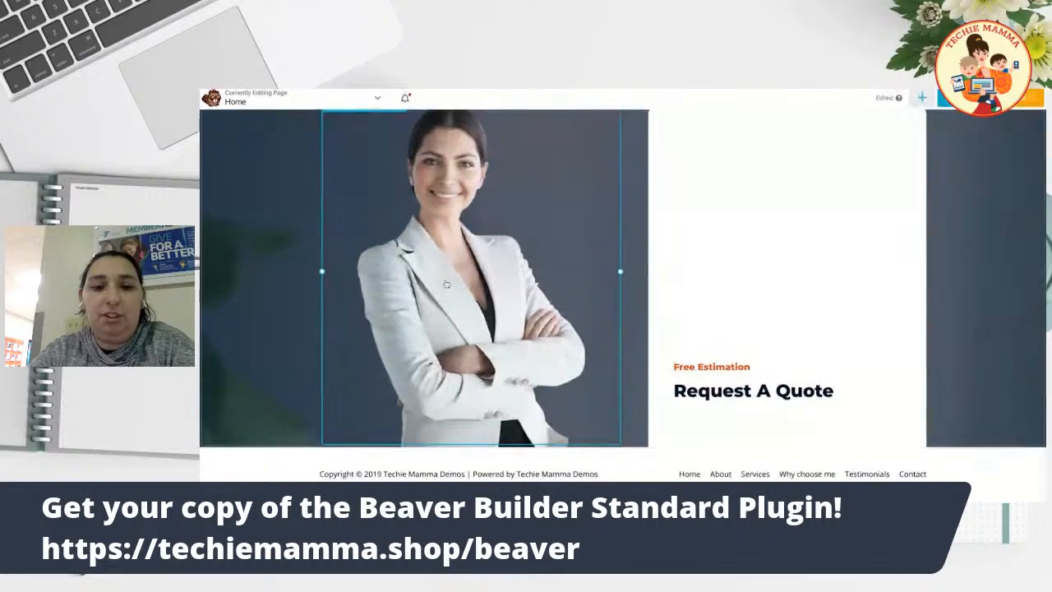
pyautogui.scroll(15, 778, 275)
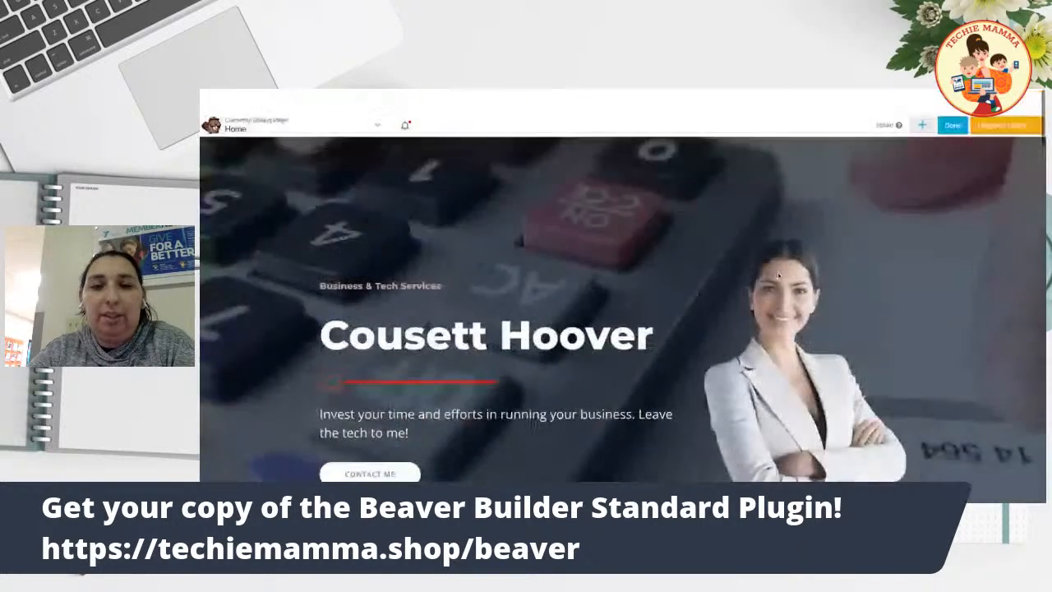
pyautogui.scroll(-3, 543, 215)
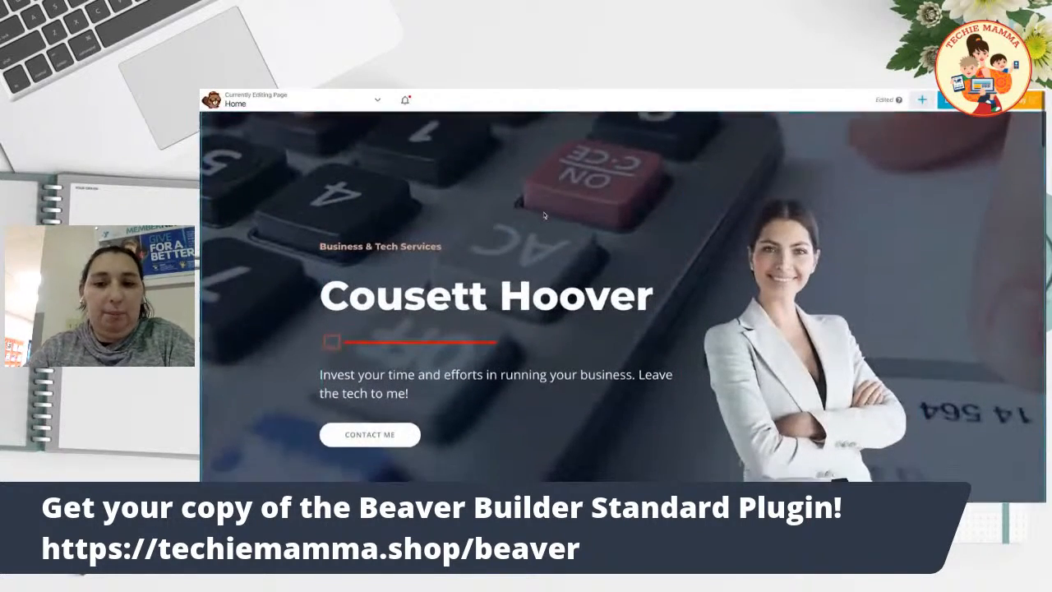
pyautogui.scroll(-3, 543, 215)
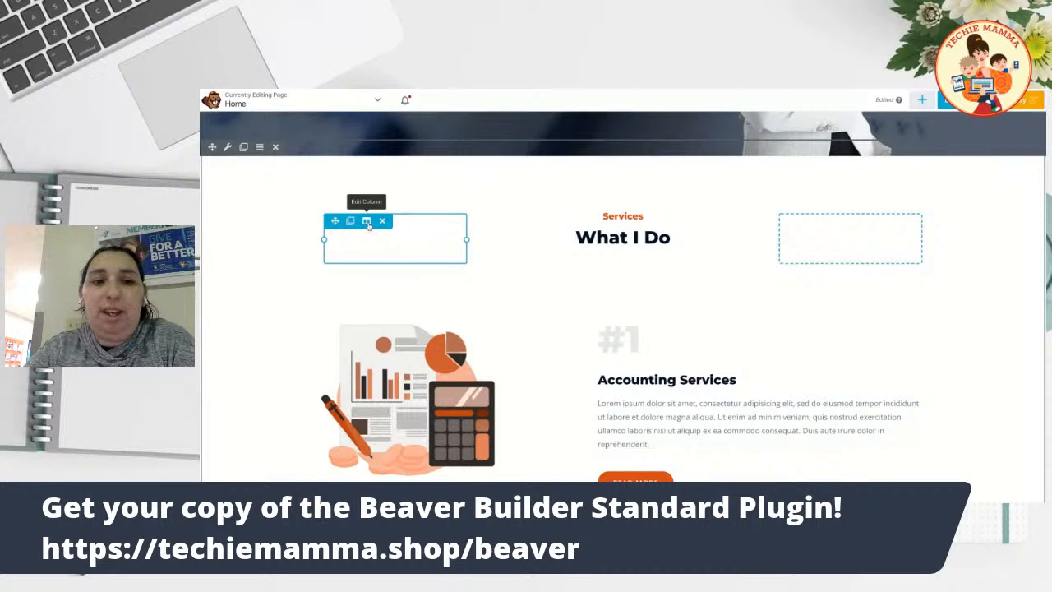
pyautogui.click(367, 222)
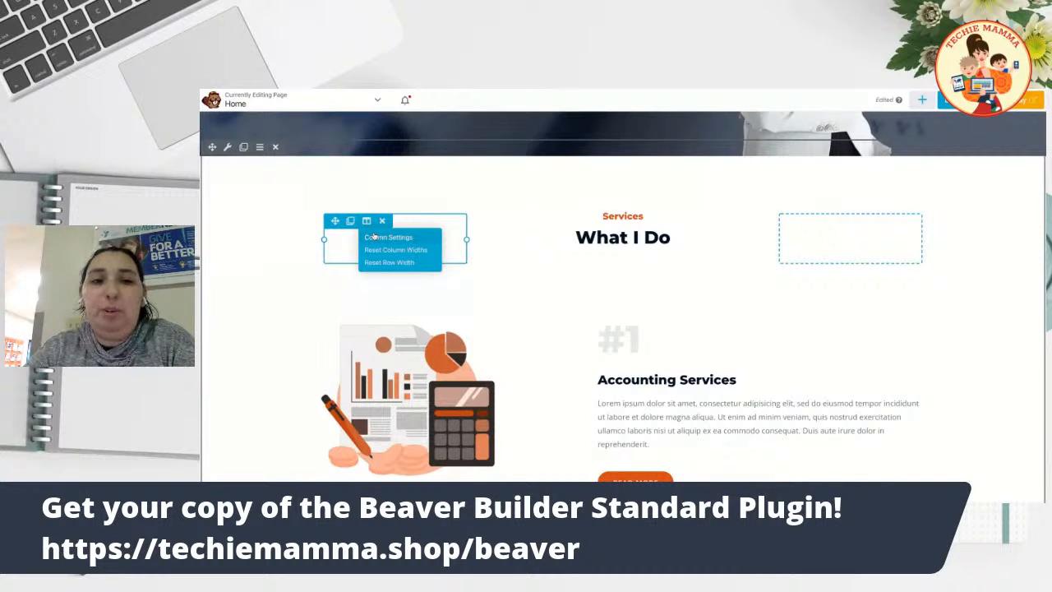
pyautogui.click(375, 240)
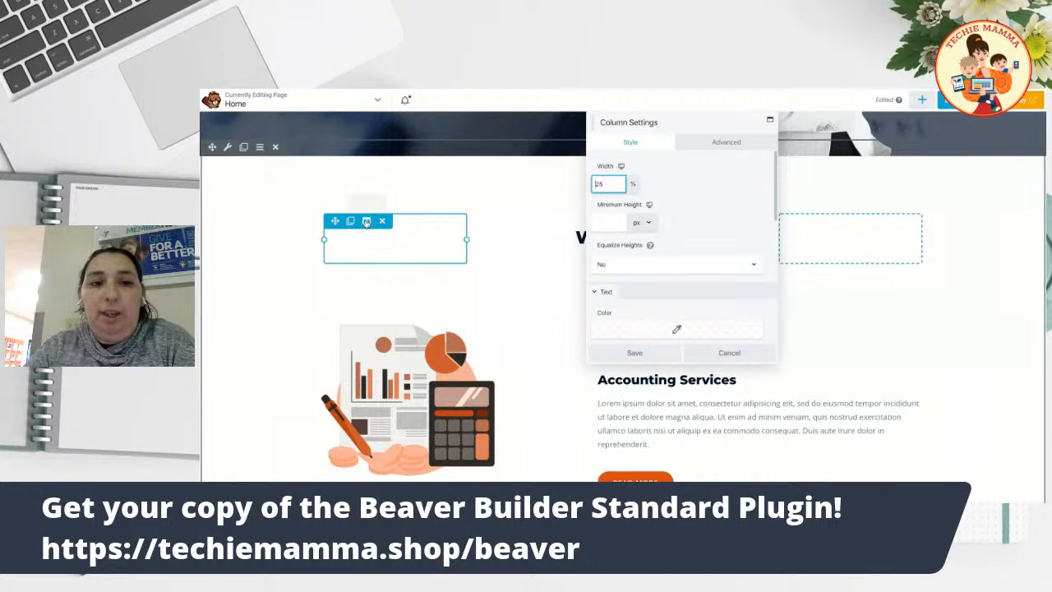
pyautogui.click(367, 222)
pyautogui.click(375, 239)
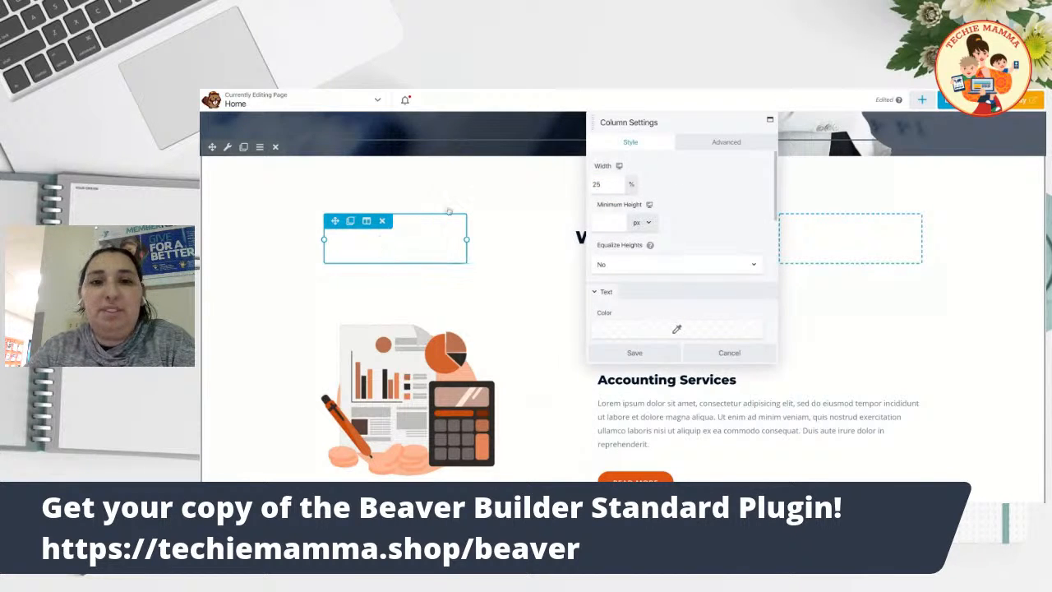
pyautogui.scroll(-1, 700, 187)
pyautogui.scroll(1, 700, 188)
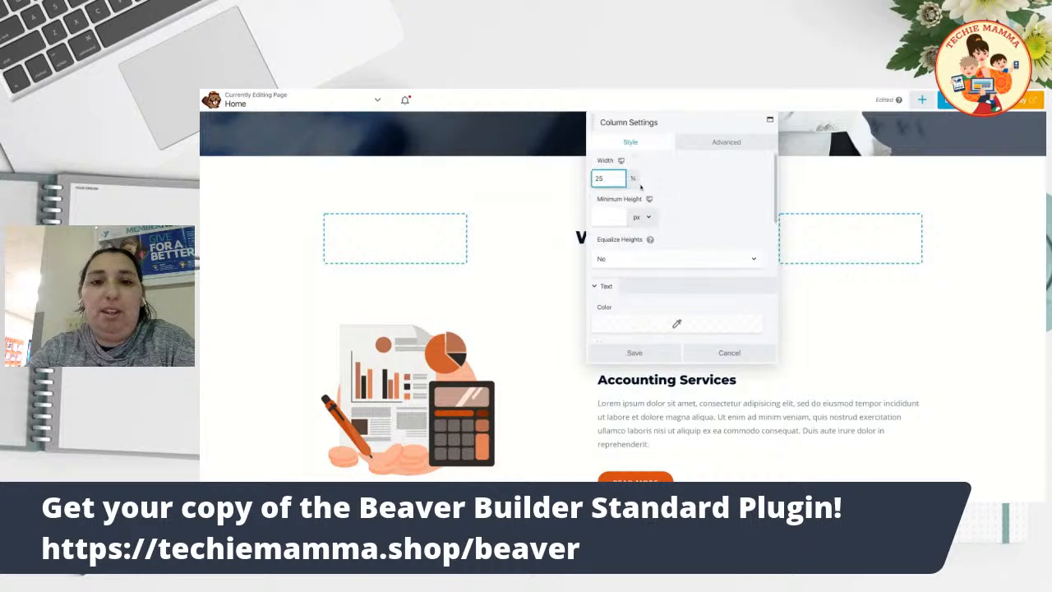
pyautogui.doubleClick(609, 179)
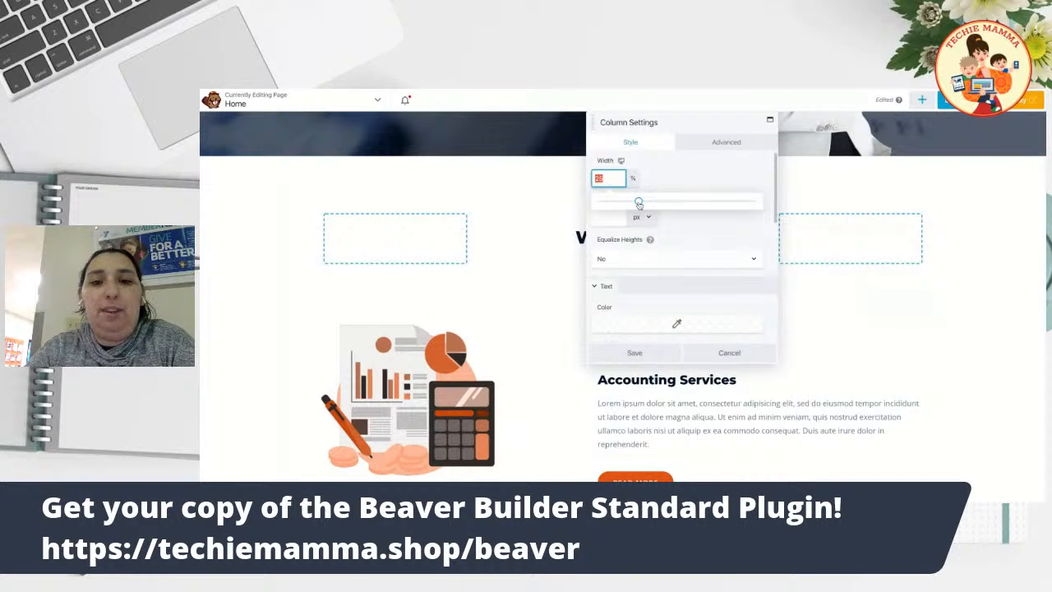
pyautogui.write('69')
pyautogui.moveTo(707, 201); pyautogui.dragTo(629, 202)
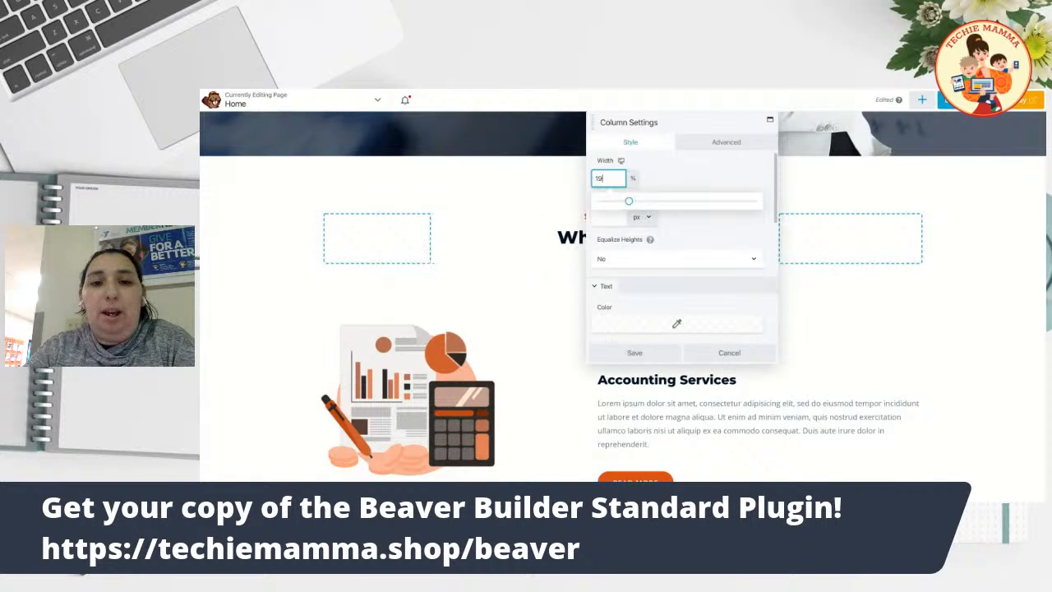
pyautogui.click(609, 215)
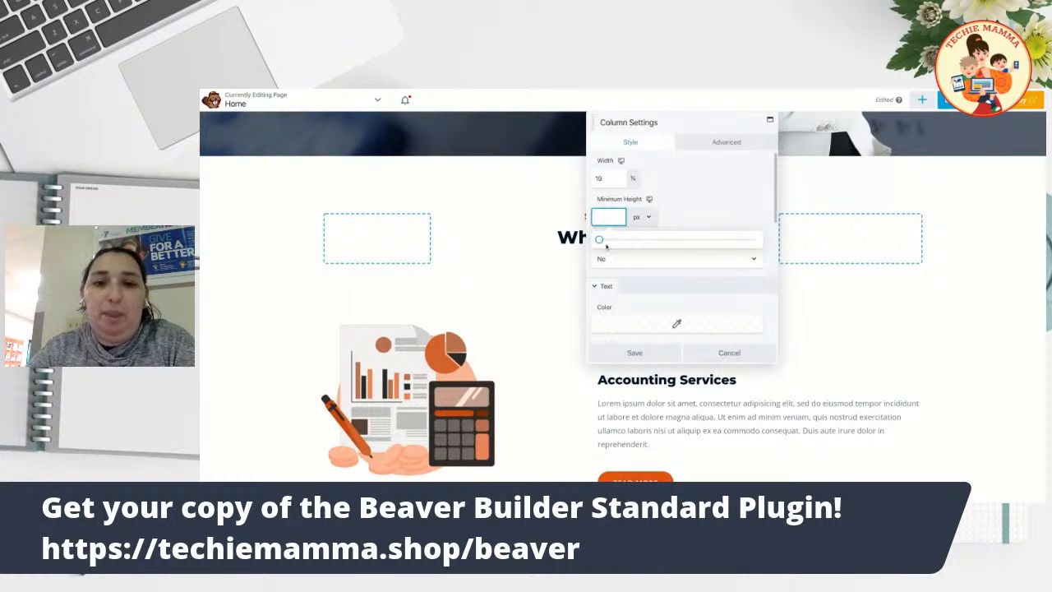
pyautogui.moveTo(598, 240); pyautogui.dragTo(638, 239)
pyautogui.scroll(-1, 638, 239)
pyautogui.scroll(-1, 655, 208)
pyautogui.scroll(-6, 649, 237)
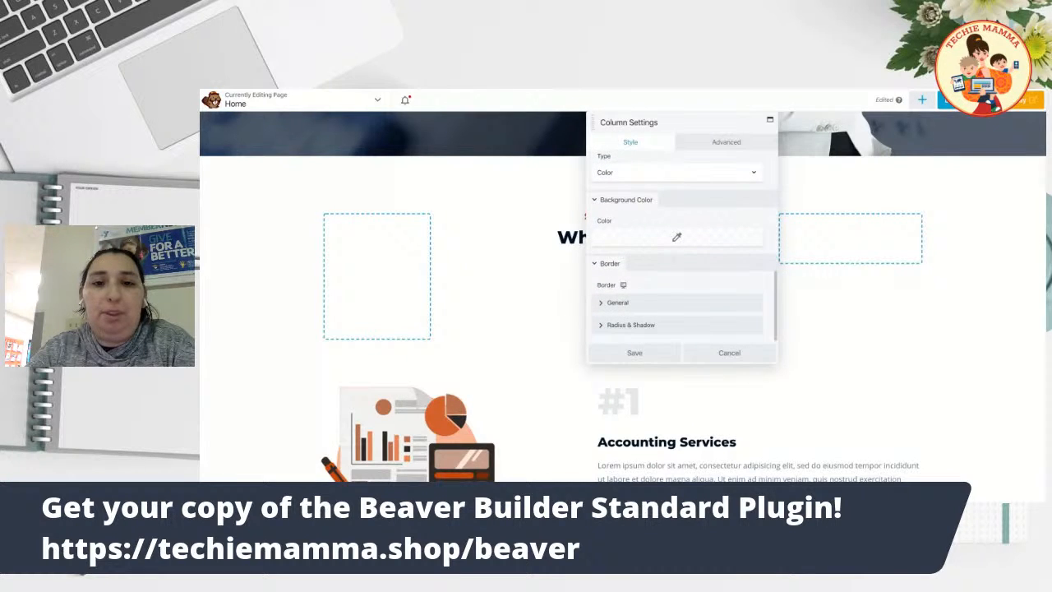
pyautogui.scroll(1, 649, 208)
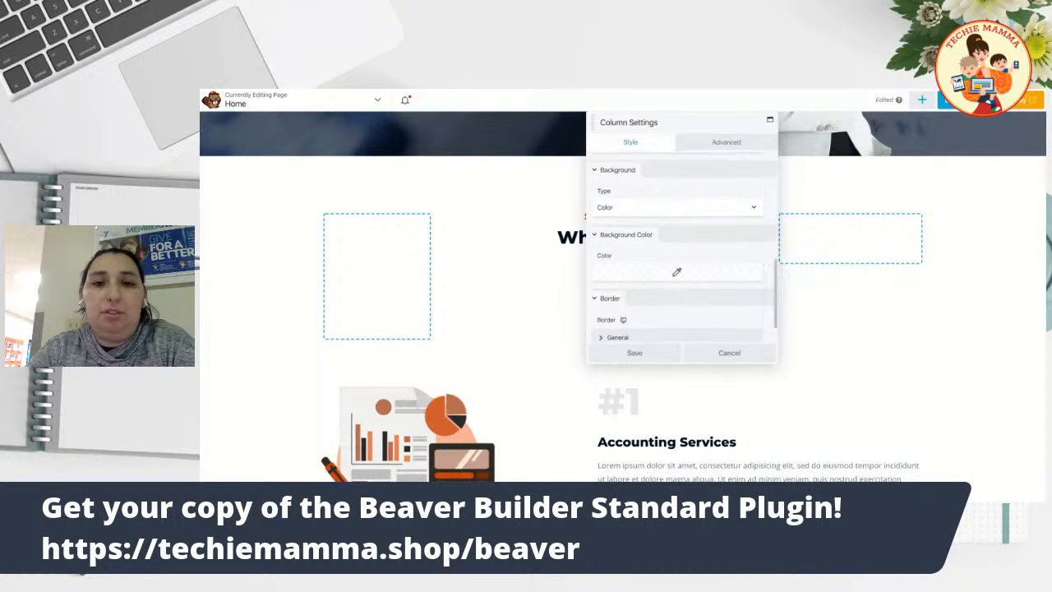
pyautogui.click(650, 208)
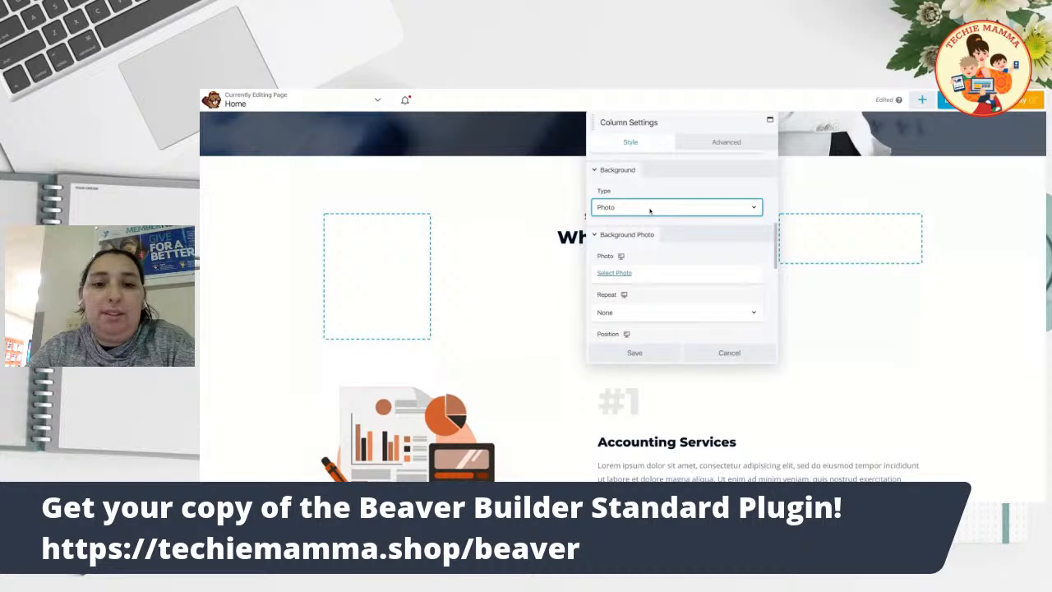
pyautogui.click(650, 211)
pyautogui.scroll(-2, 667, 259)
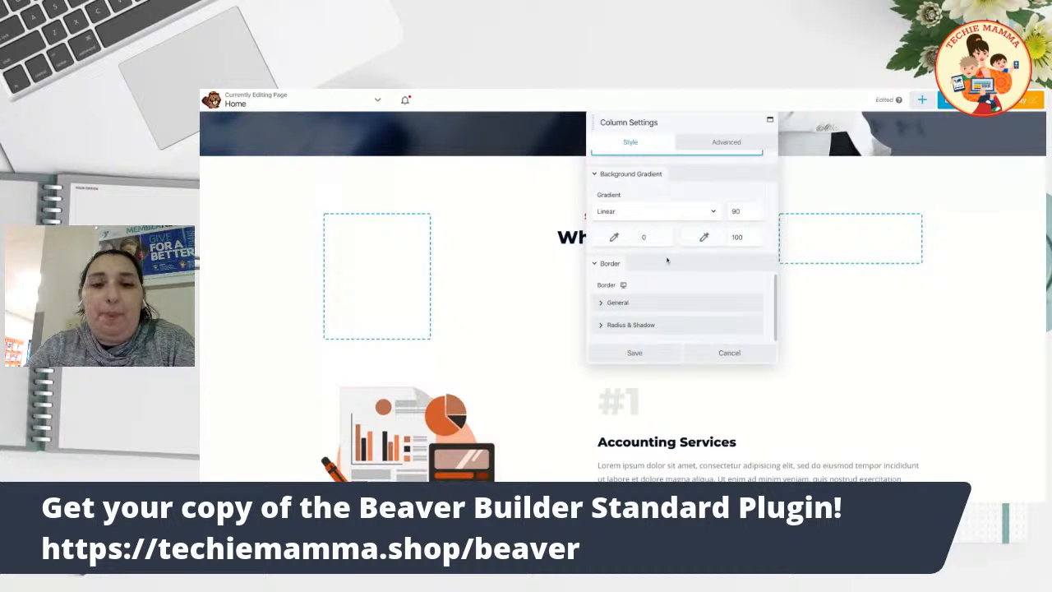
pyautogui.scroll(5, 668, 263)
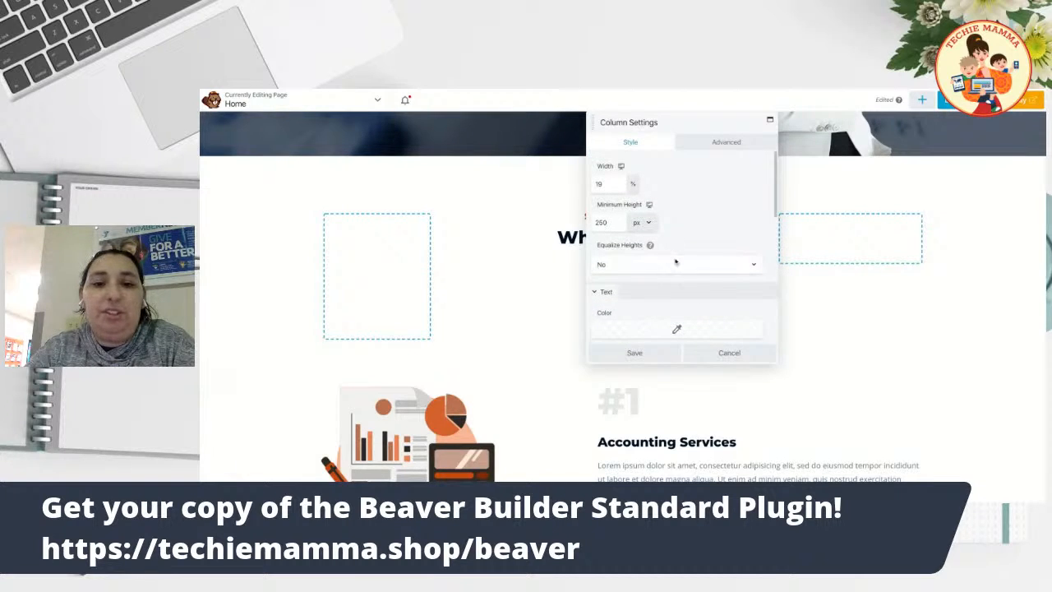
pyautogui.click(729, 353)
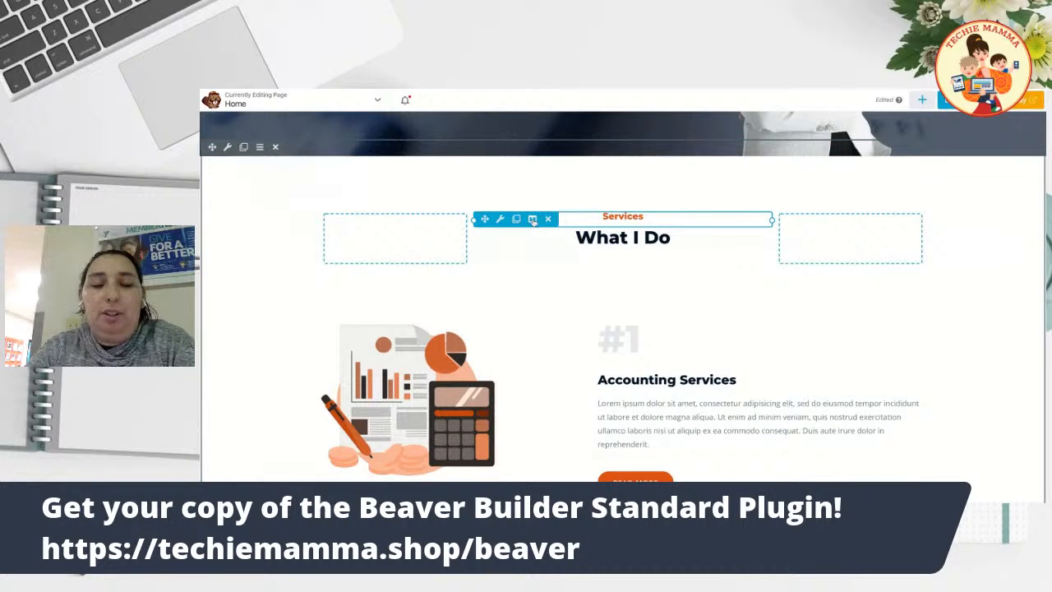
# Open the Services heading column's settings and move the panel off the heading.
pyautogui.click(533, 221)
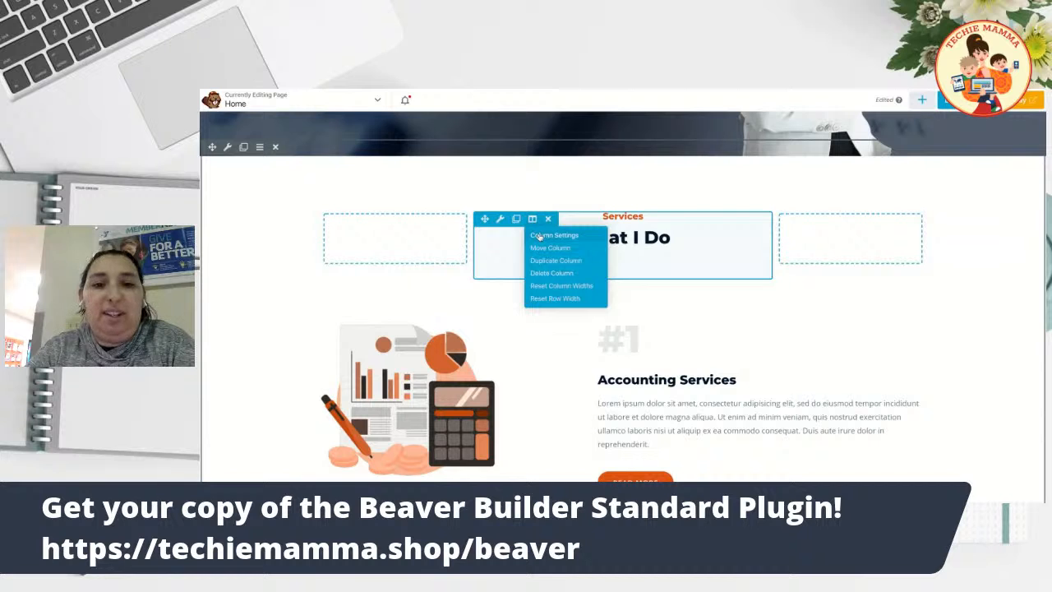
pyautogui.click(540, 236)
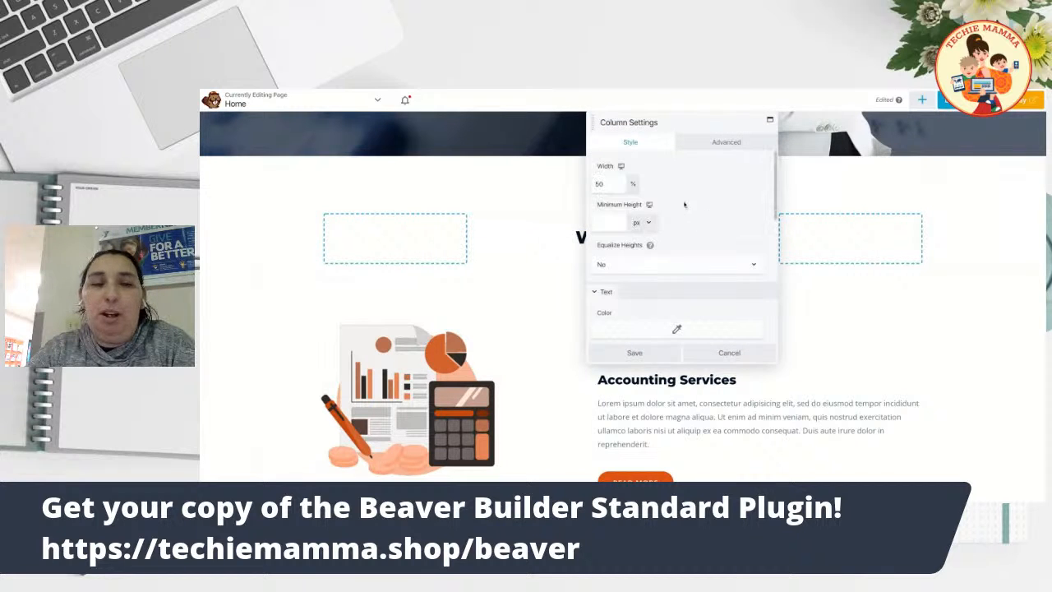
pyautogui.scroll(-2, 682, 201)
pyautogui.scroll(-2, 672, 195)
pyautogui.moveTo(673, 116); pyautogui.dragTo(884, 116)
pyautogui.scroll(-1, 888, 274)
pyautogui.scroll(-1, 888, 274)
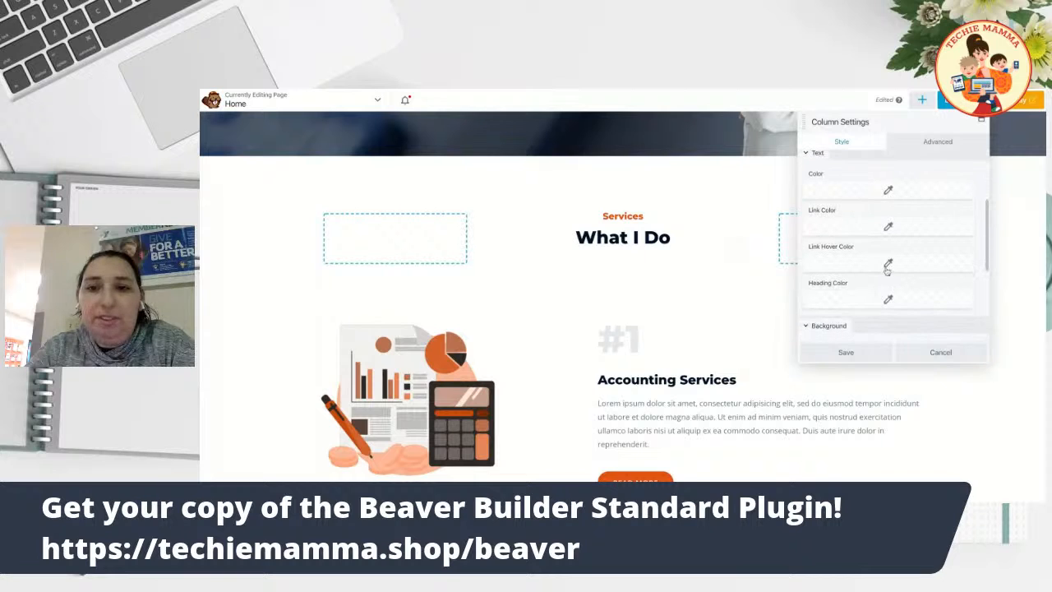
pyautogui.scroll(-5, 906, 209)
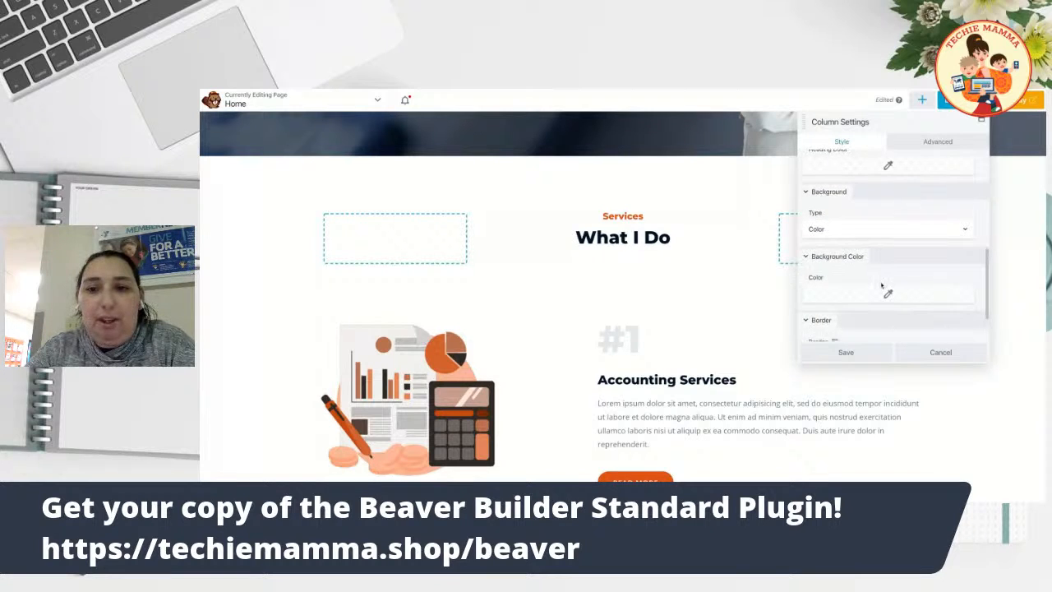
# Set the column background to the rgba(93,114,128,0.05) preset and save.
pyautogui.click(875, 242)
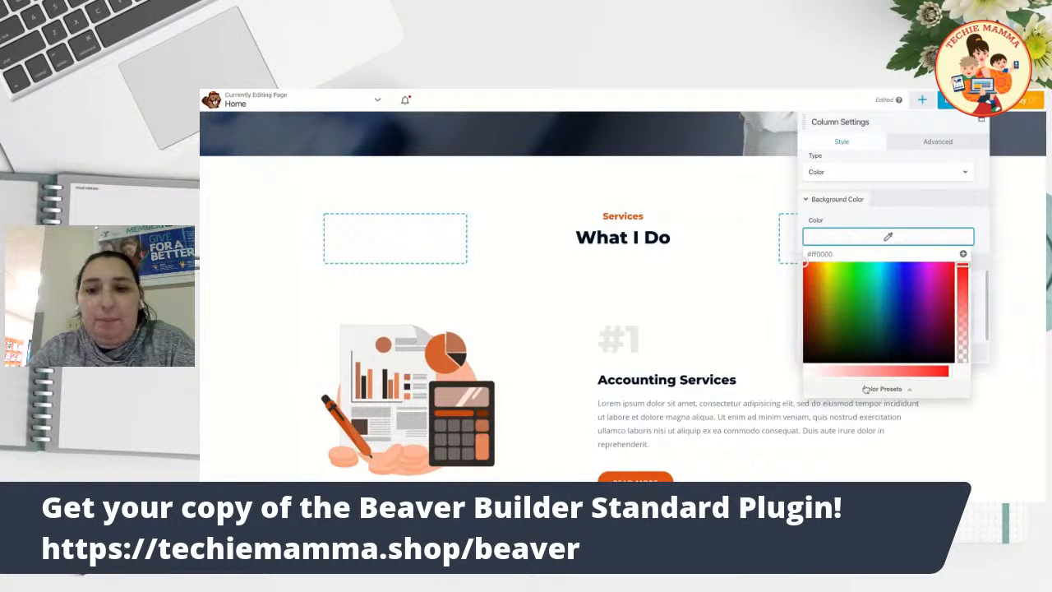
pyautogui.click(871, 389)
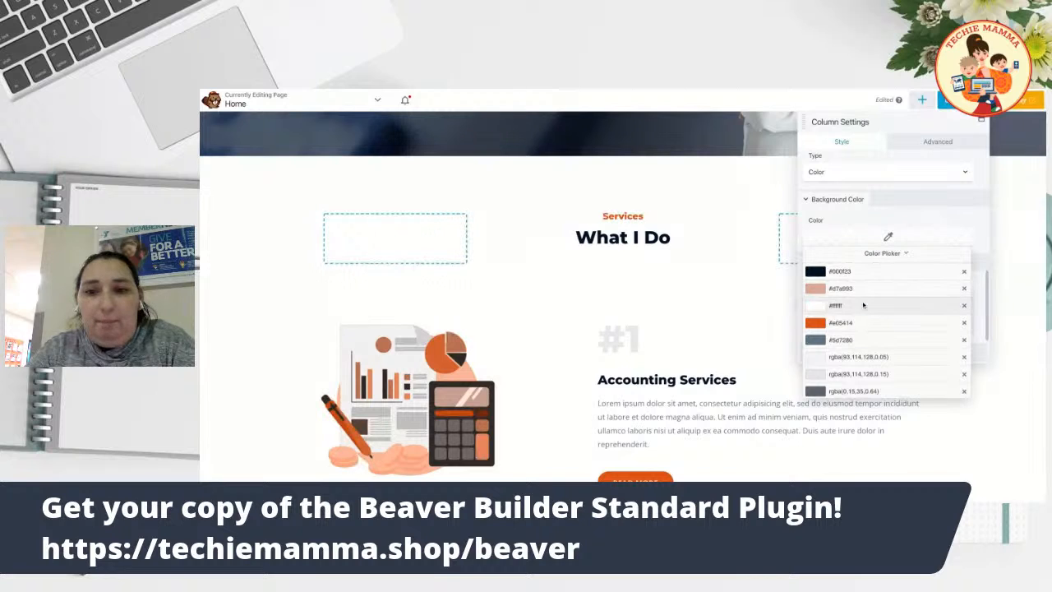
pyautogui.click(862, 289)
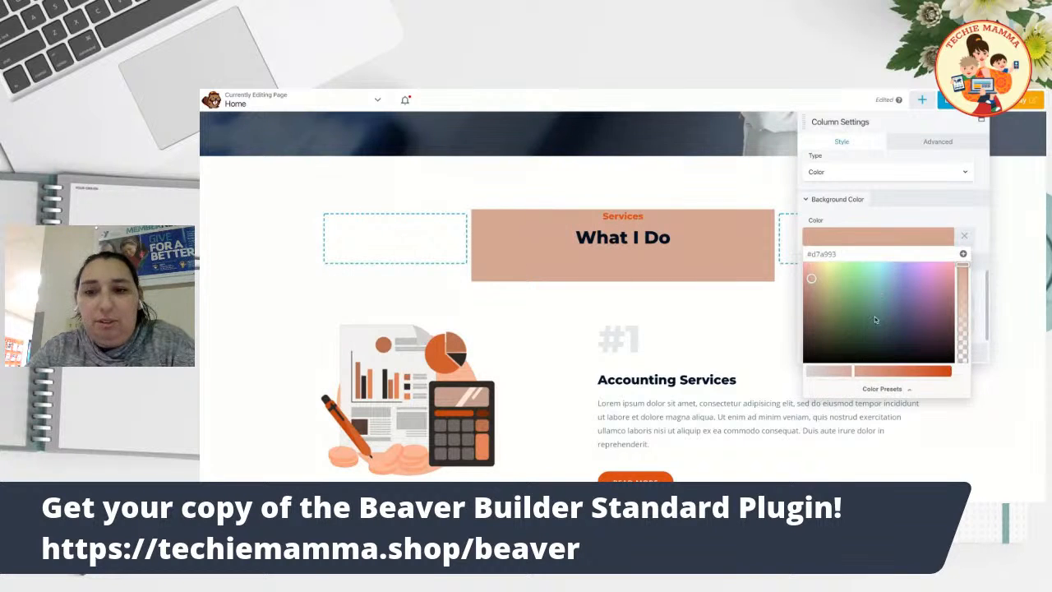
pyautogui.click(865, 383)
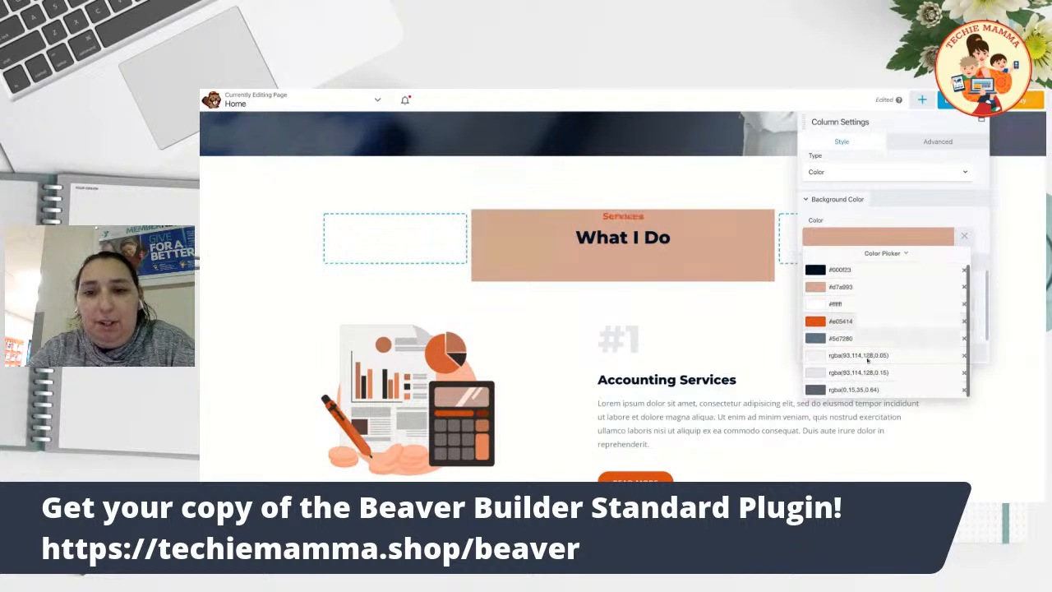
pyautogui.click(870, 355)
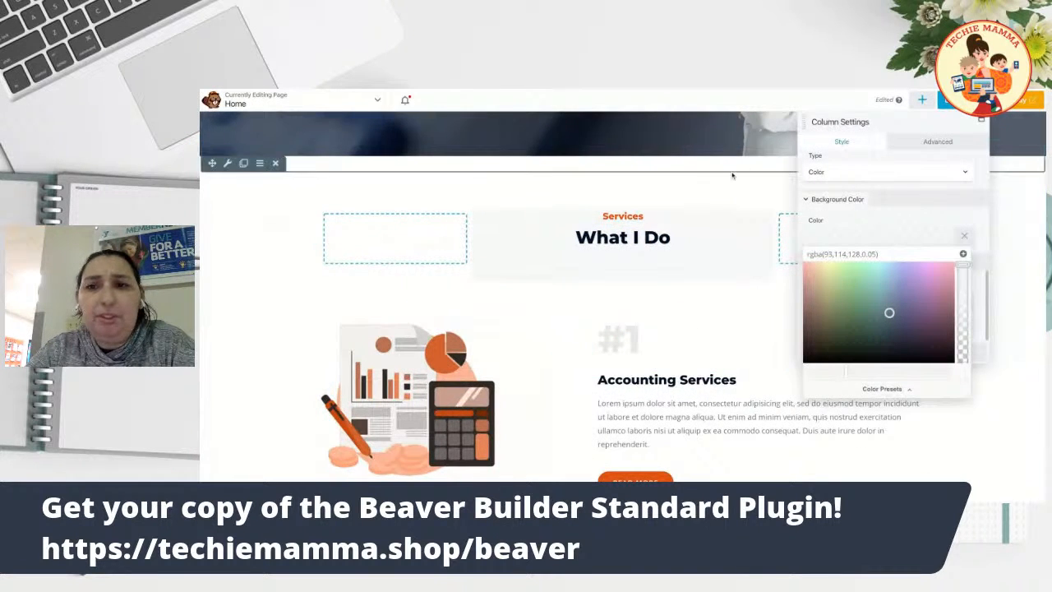
pyautogui.scroll(-5, 910, 343)
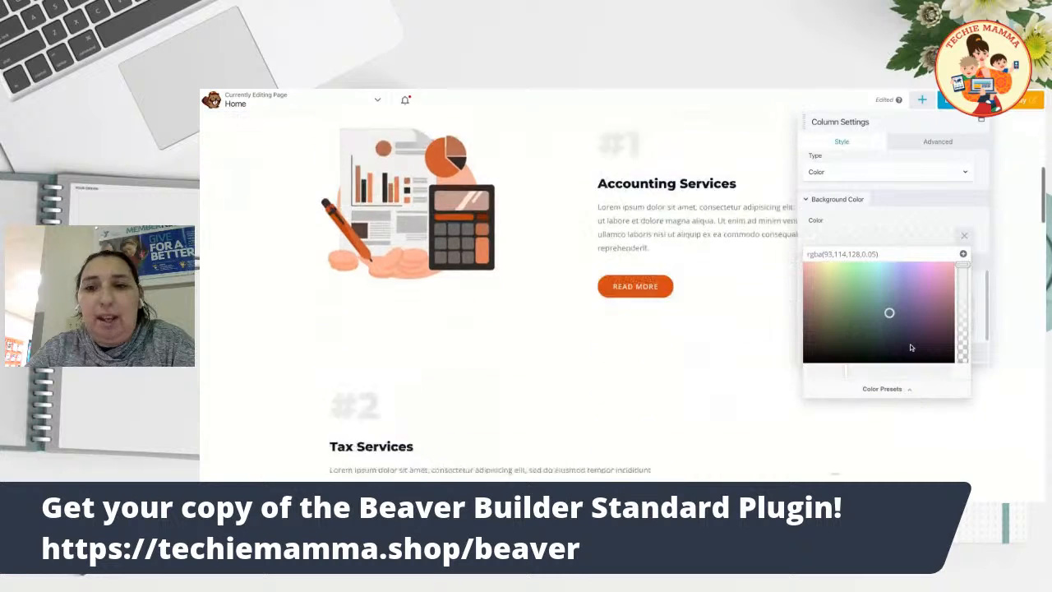
pyautogui.click(929, 199)
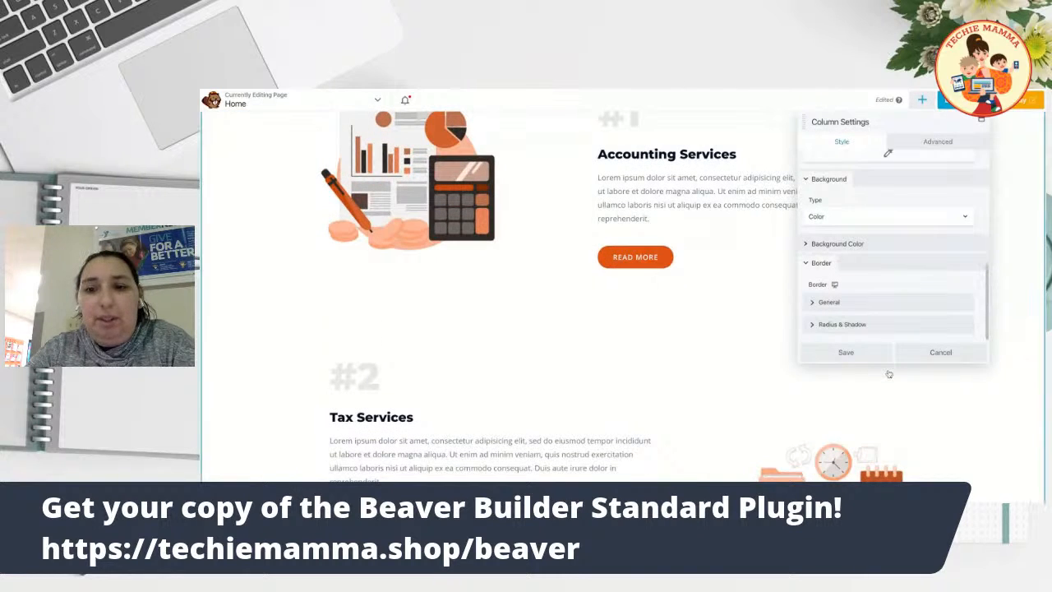
pyautogui.click(851, 354)
pyautogui.scroll(5, 728, 320)
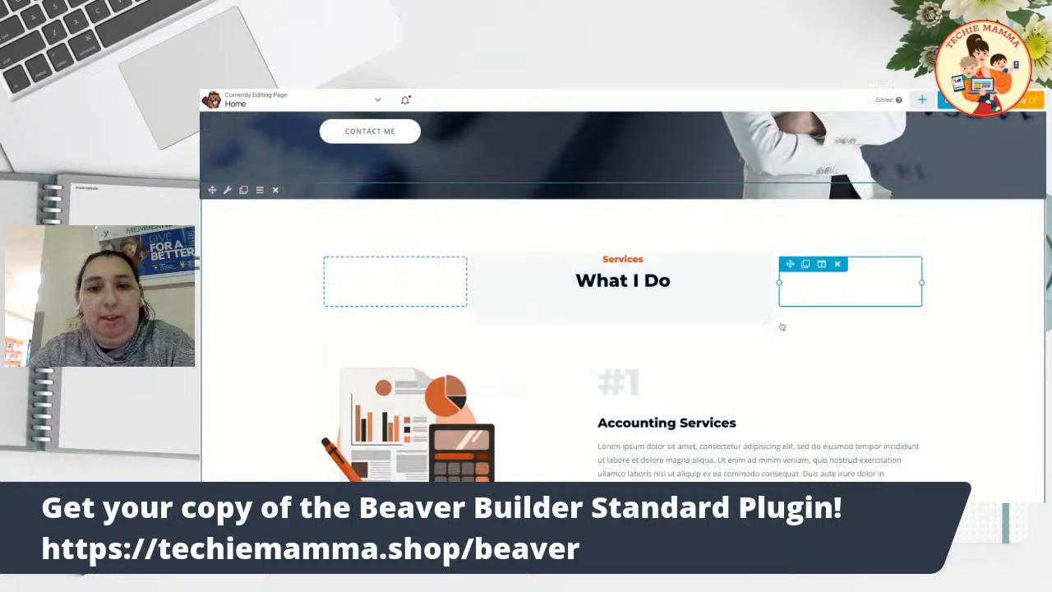
pyautogui.moveTo(507, 280)
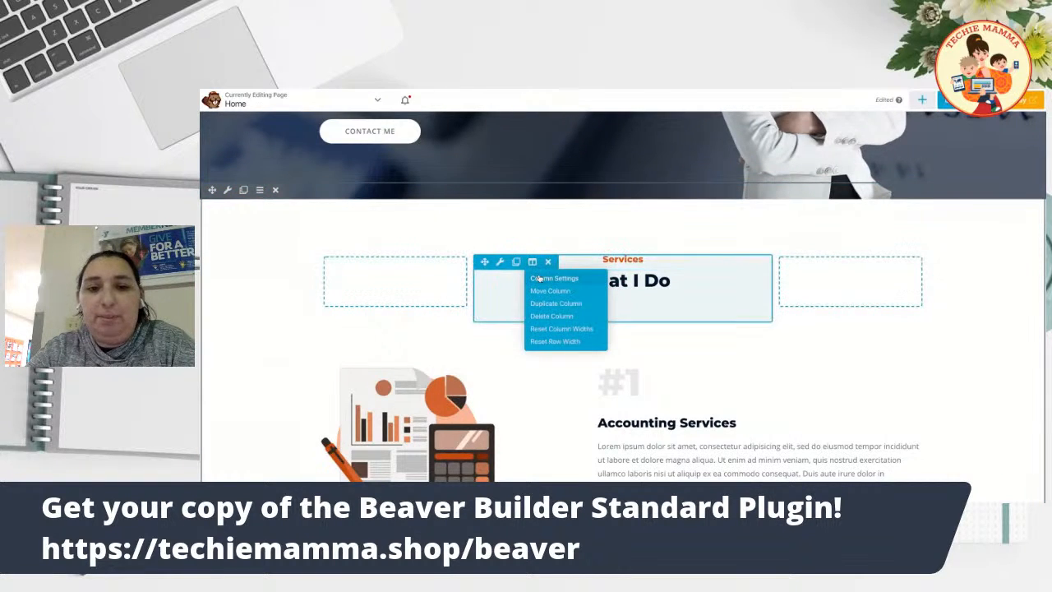
# Set the What I Do column's top padding to 50 on the Advanced tab.
pyautogui.click(543, 278)
pyautogui.click(938, 142)
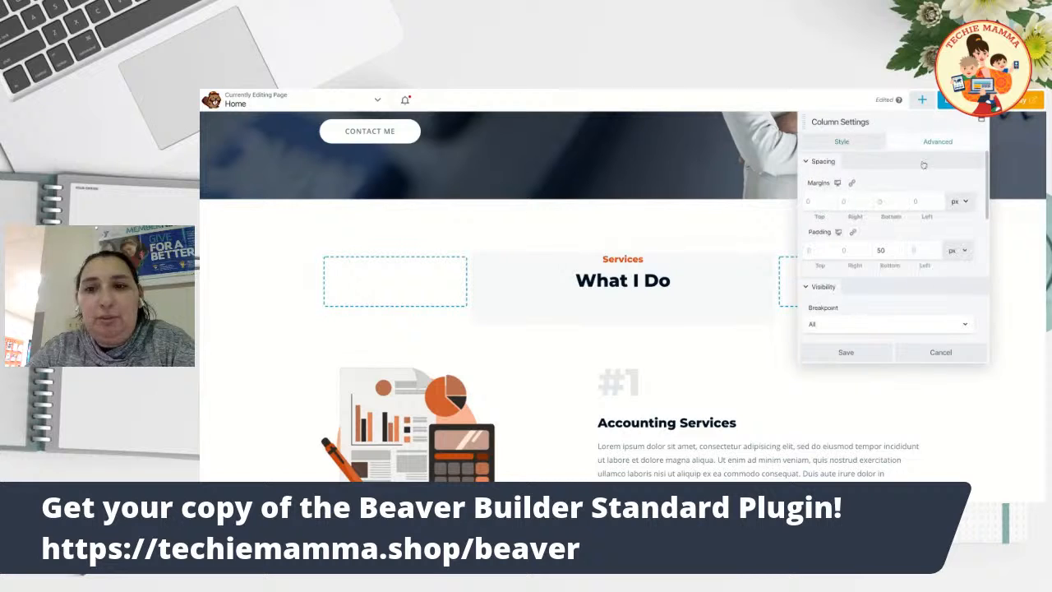
pyautogui.scroll(-3, 895, 247)
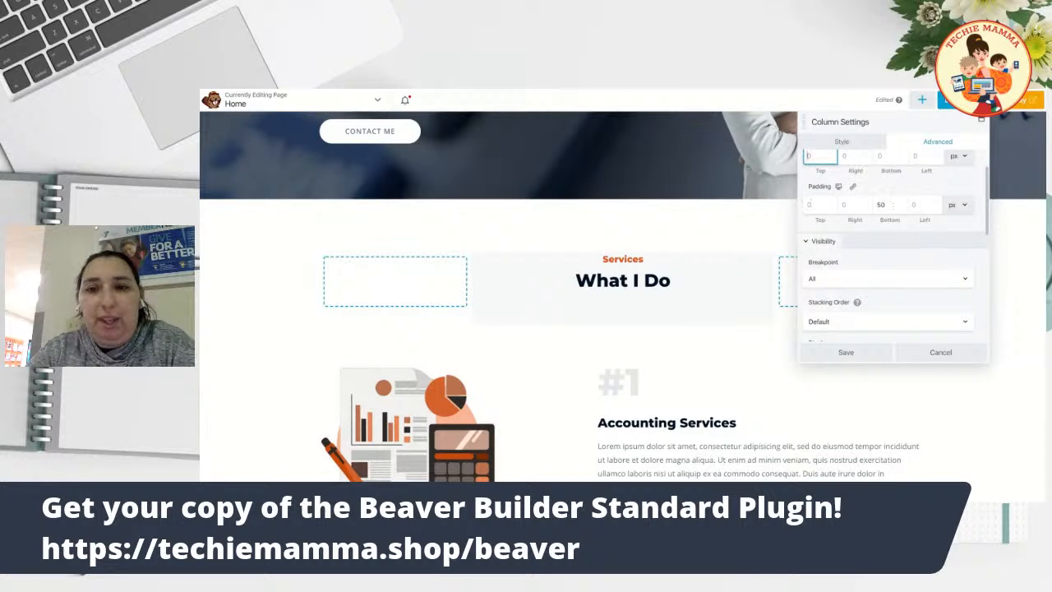
pyautogui.write('50')
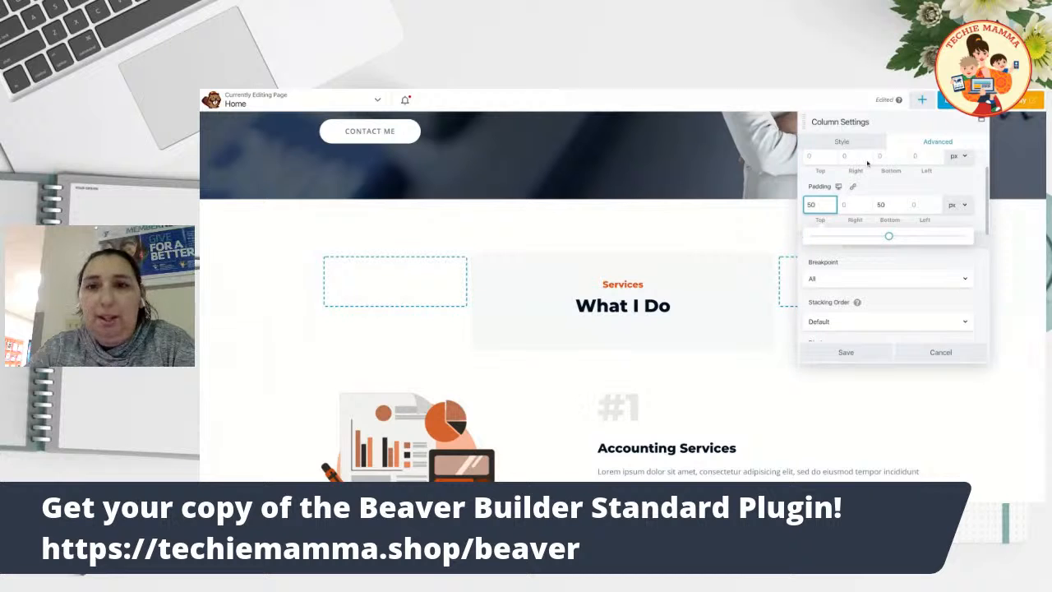
# Give the column a linked 20 px corner radius under Radius & Shadow and save.
pyautogui.click(843, 142)
pyautogui.scroll(-6, 883, 262)
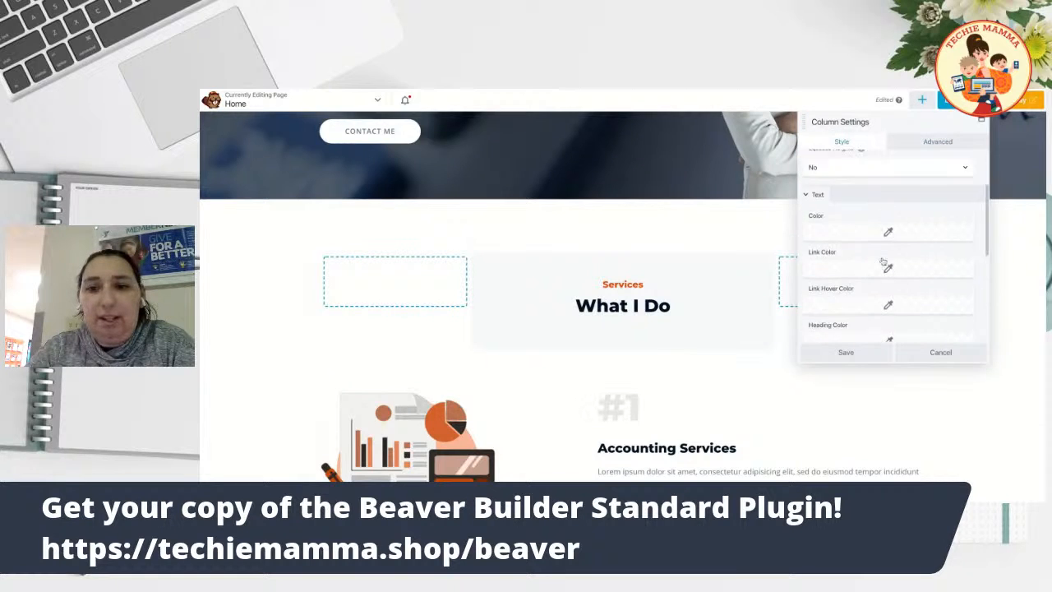
pyautogui.scroll(-1, 883, 261)
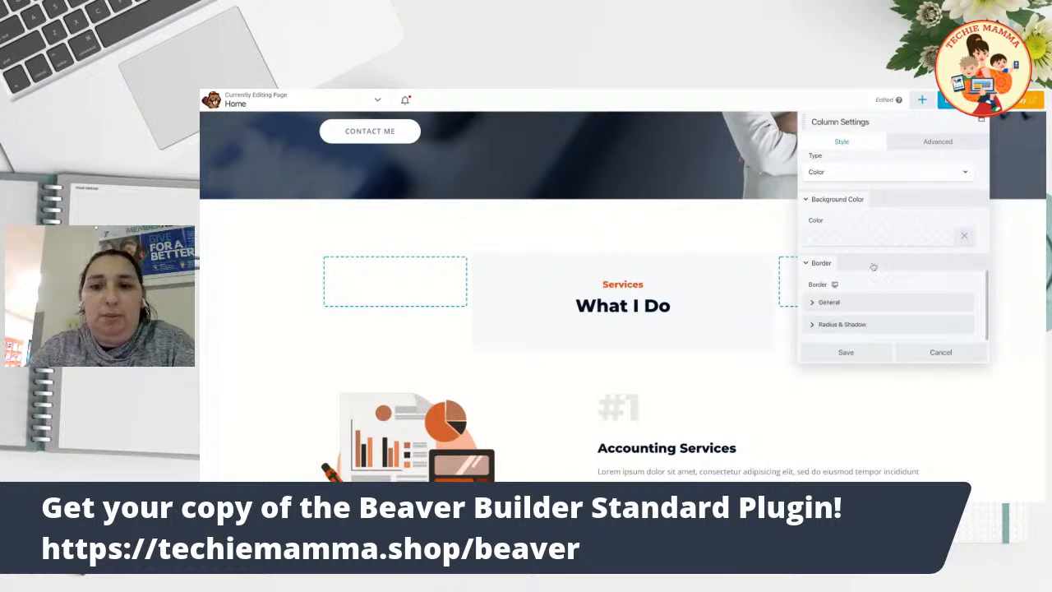
pyautogui.click(840, 324)
pyautogui.scroll(-3, 836, 329)
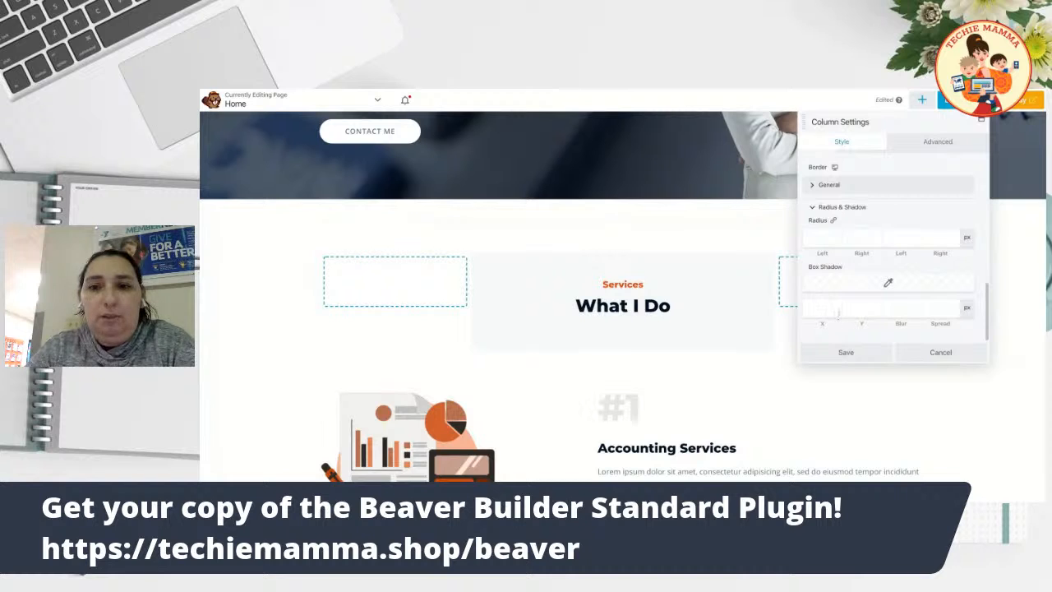
pyautogui.click(814, 238)
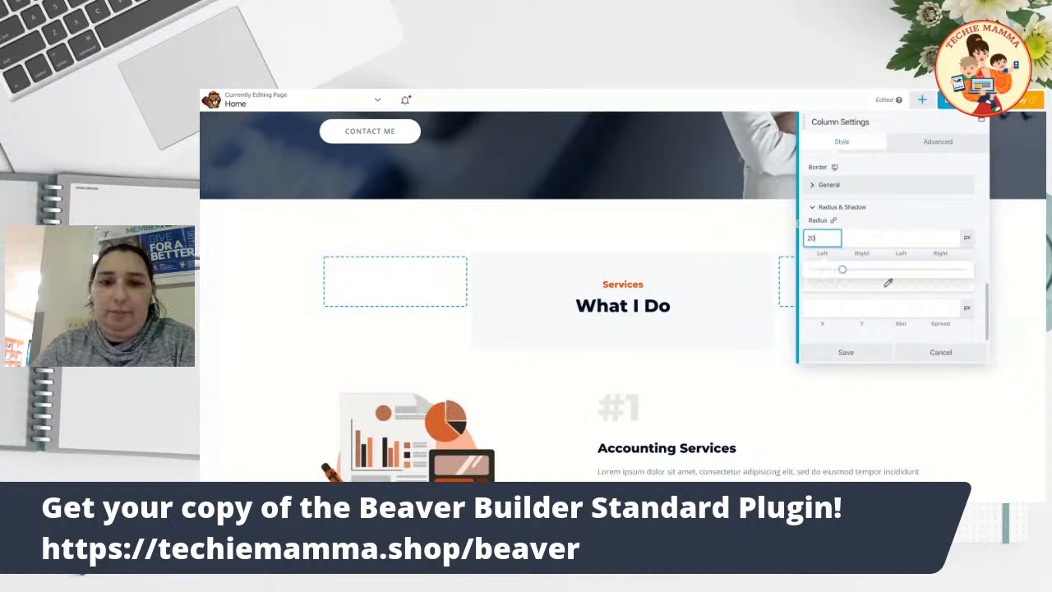
pyautogui.click(833, 221)
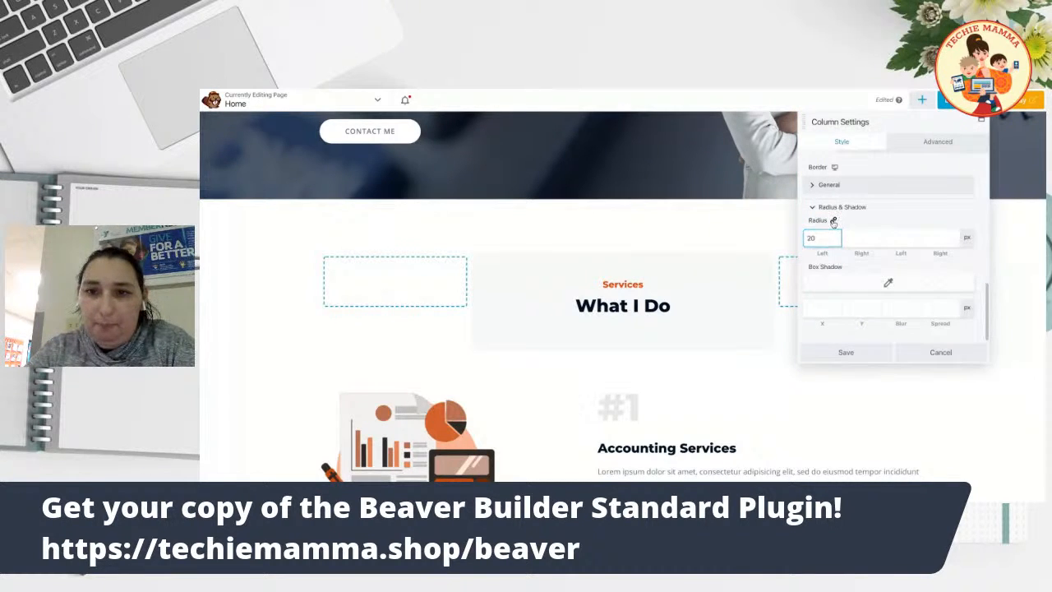
pyautogui.scroll(3, 886, 216)
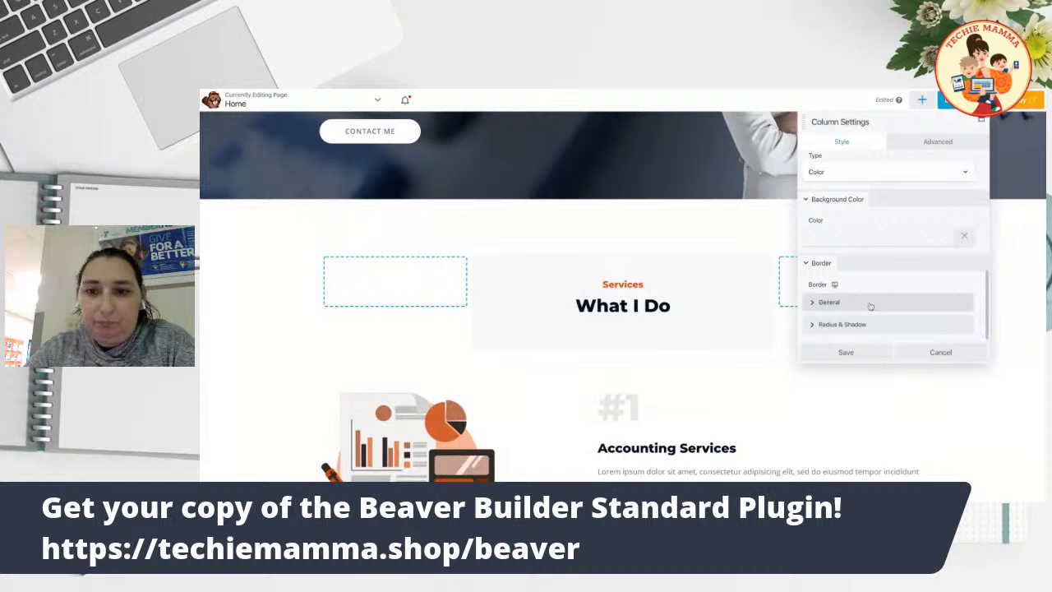
pyautogui.scroll(-3, 867, 316)
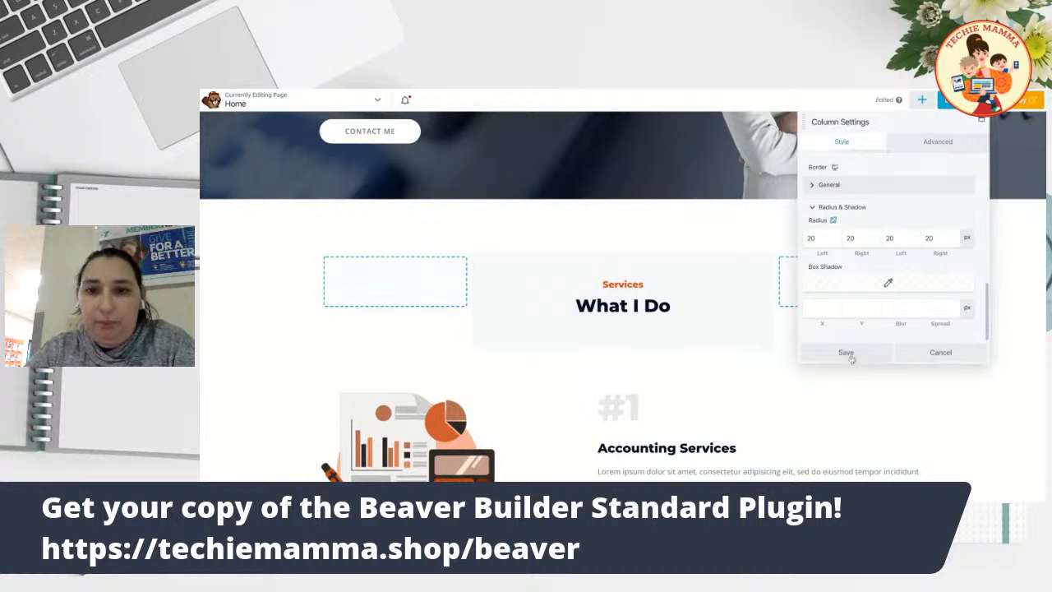
pyautogui.click(845, 353)
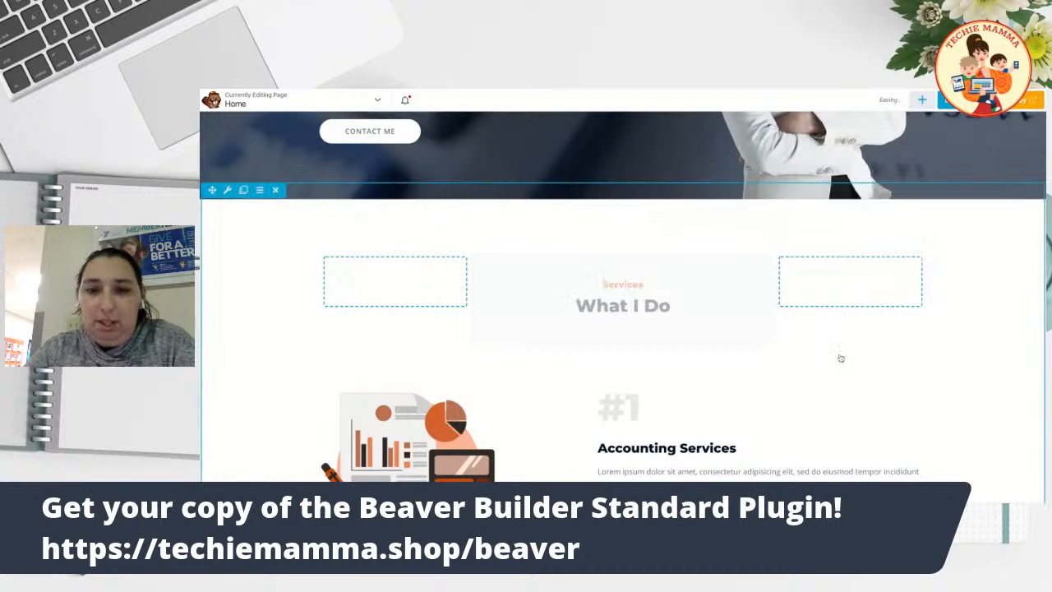
pyautogui.scroll(-2, 862, 341)
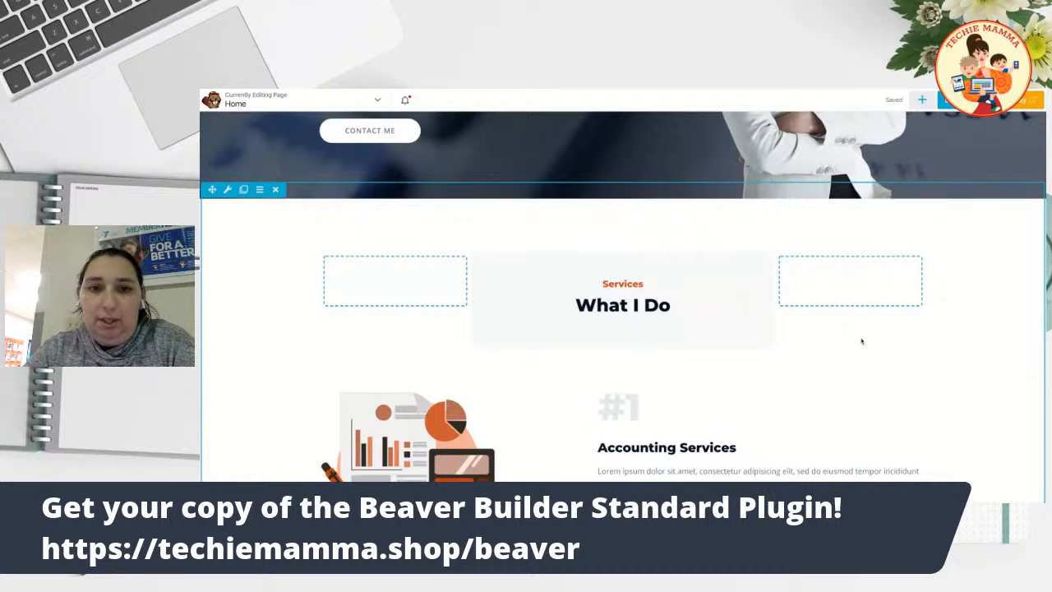
pyautogui.scroll(-4, 862, 341)
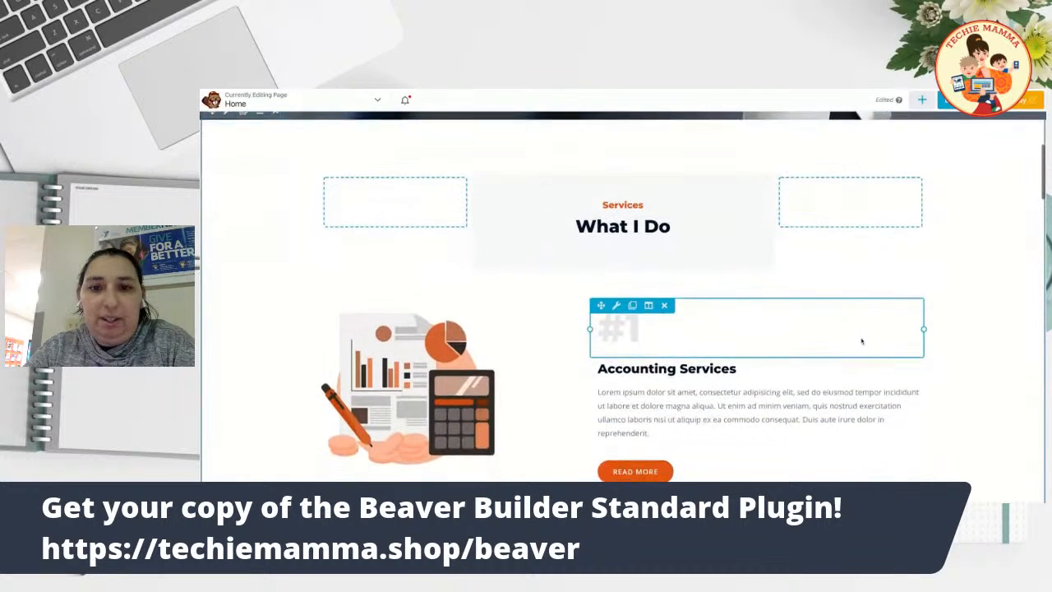
pyautogui.scroll(6, 862, 341)
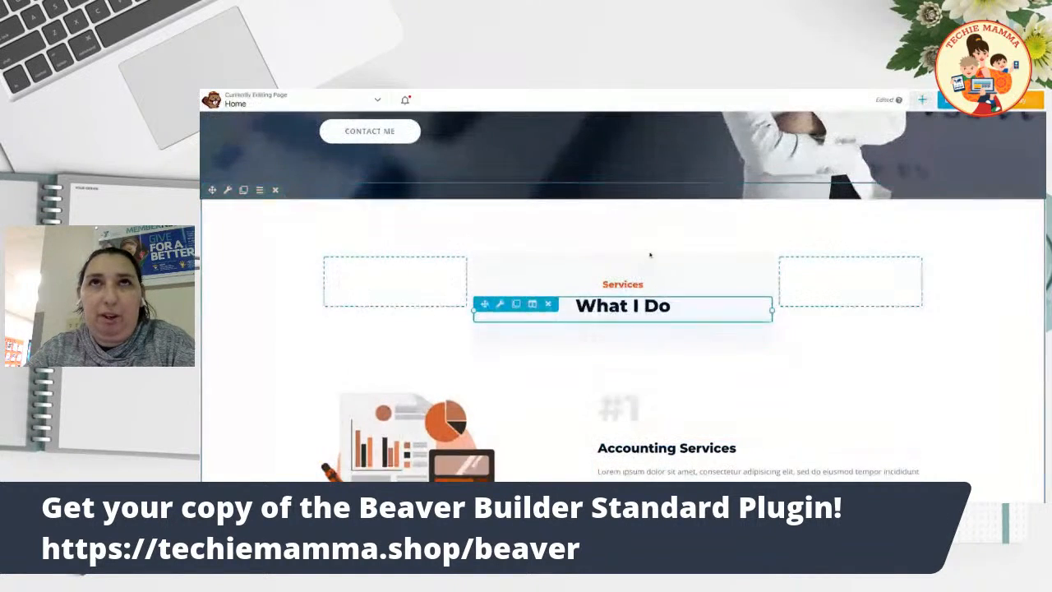
pyautogui.scroll(-1, 874, 366)
pyautogui.scroll(-5, 1000, 343)
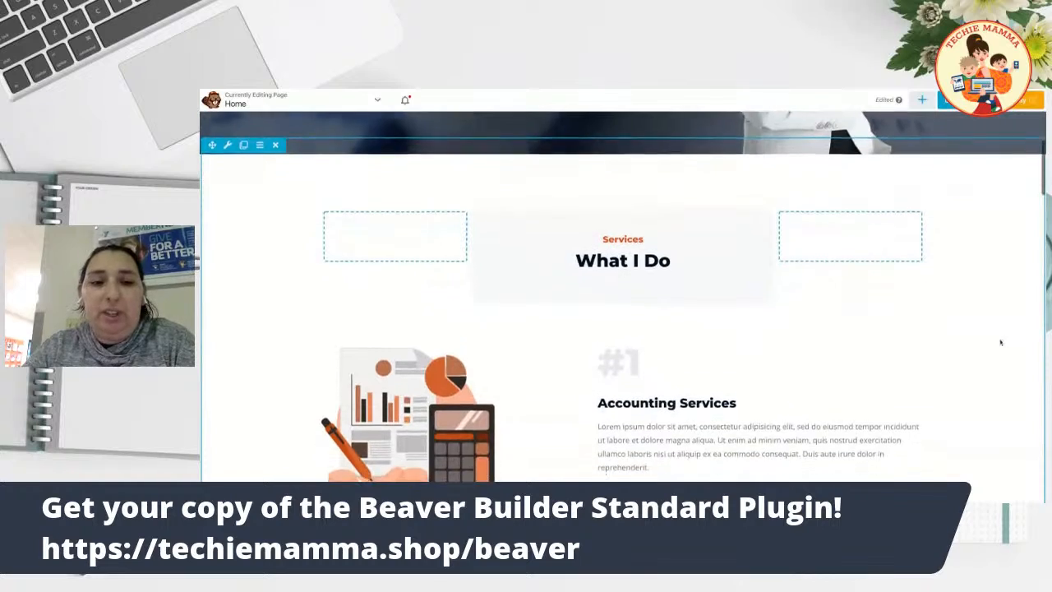
pyautogui.scroll(-6, 1001, 342)
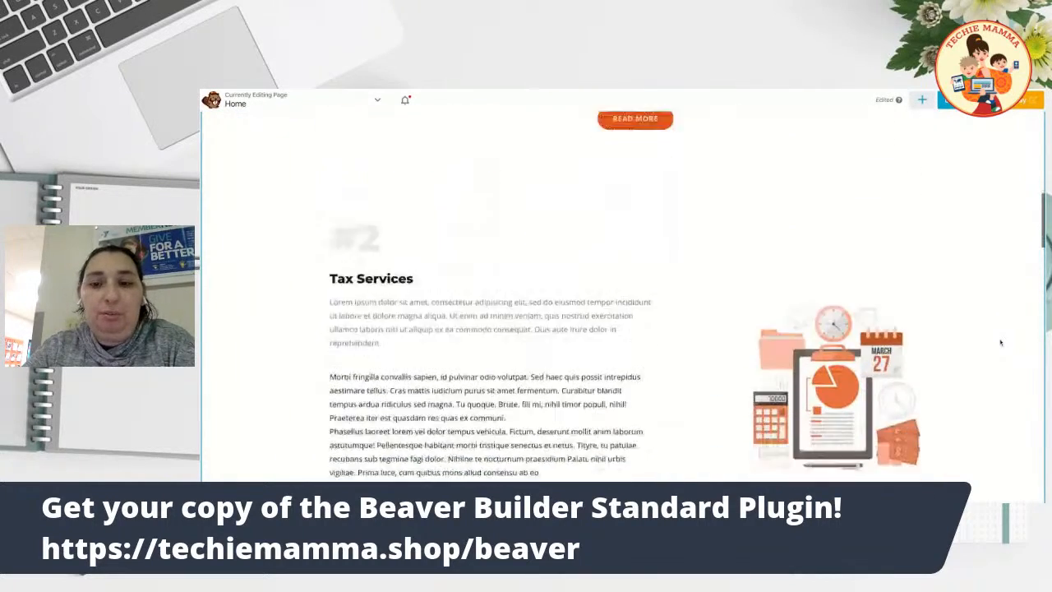
pyautogui.scroll(-8, 622, 307)
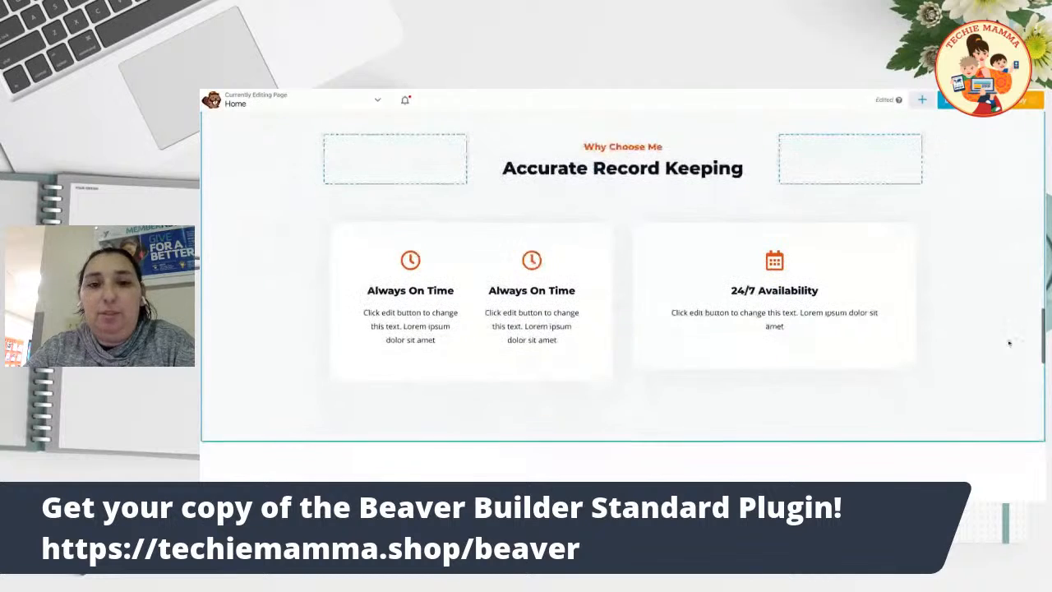
pyautogui.scroll(-6, 1003, 337)
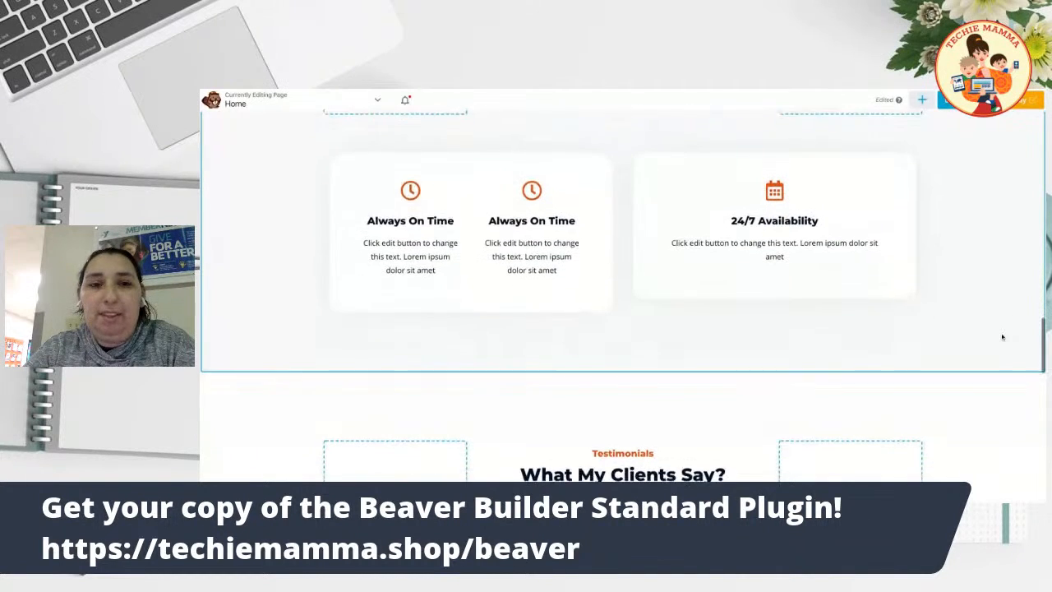
pyautogui.scroll(-2, 624, 255)
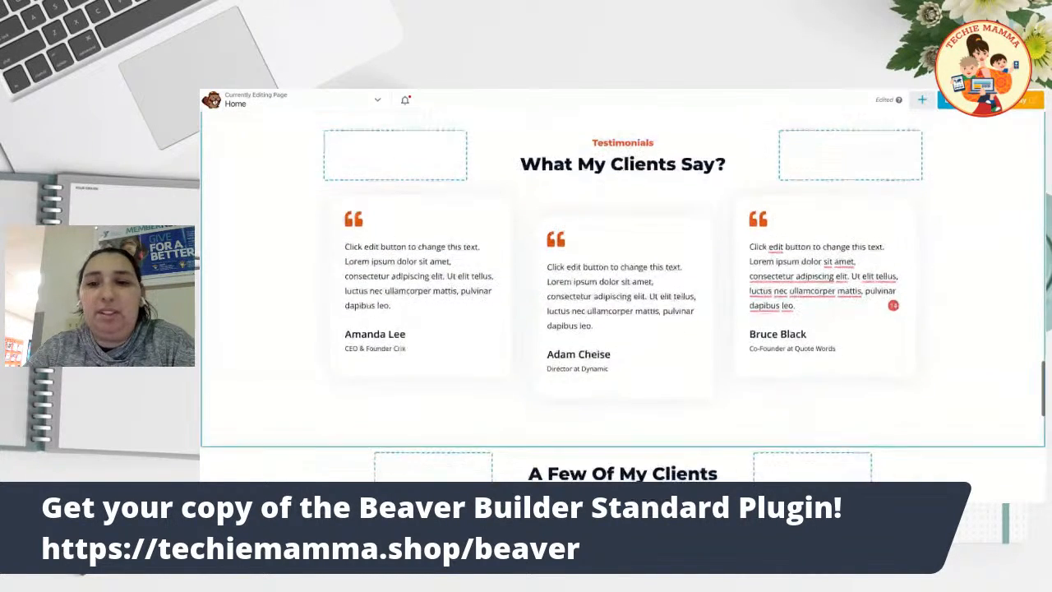
pyautogui.scroll(-1, 992, 283)
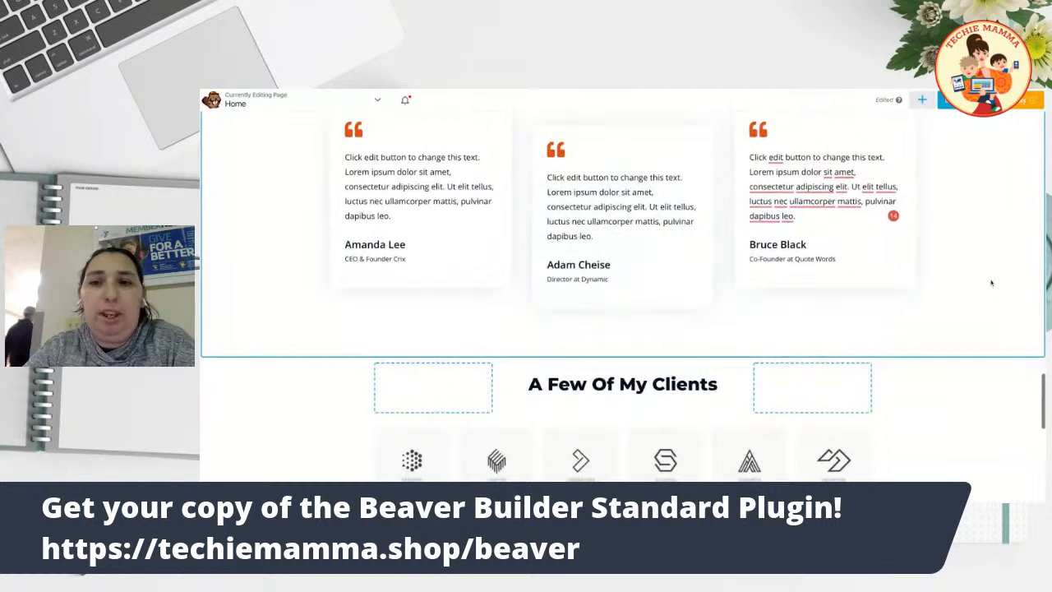
pyautogui.scroll(-1, 991, 283)
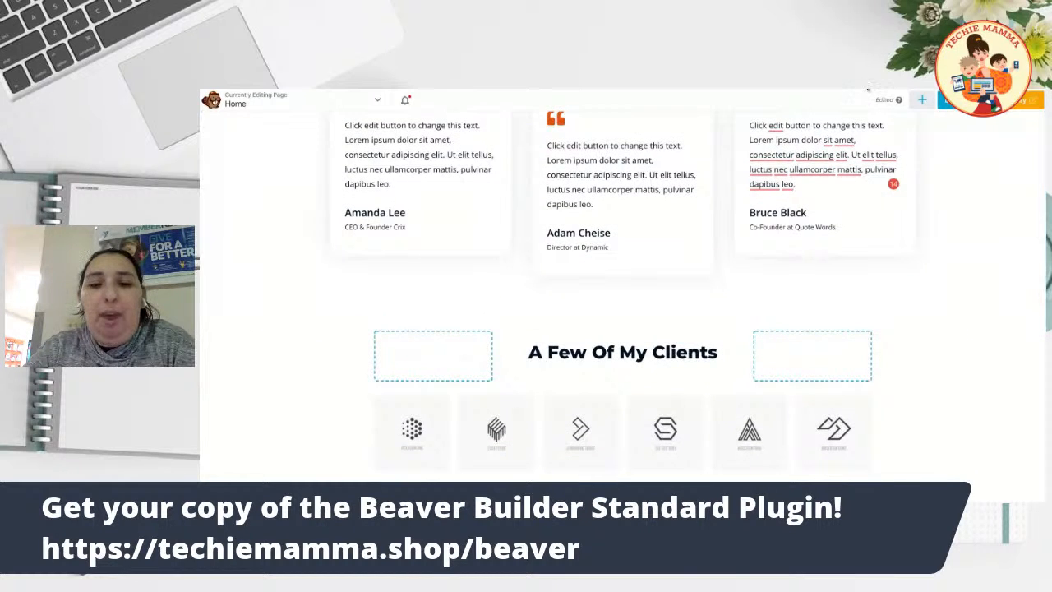
pyautogui.scroll(-1, 626, 189)
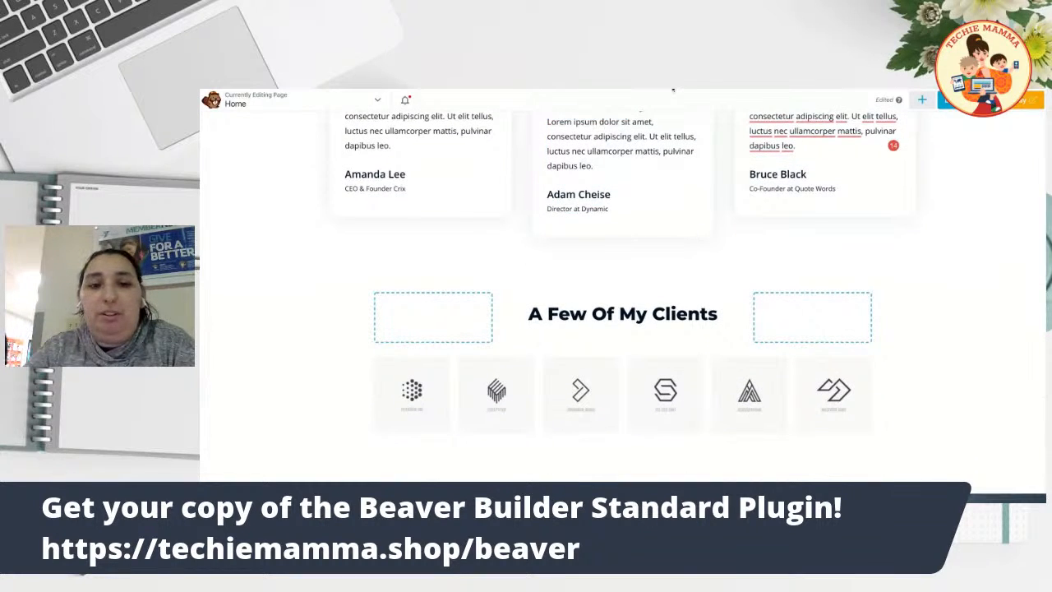